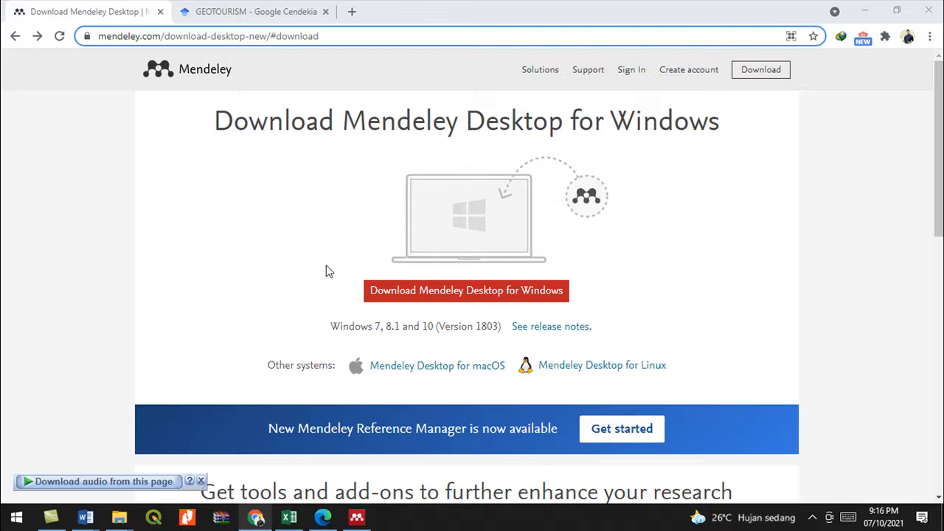
- Start the Mendeley Desktop for Windows download and dismiss the duplicate-download prompt
scroll(285, 271, "down", 1)
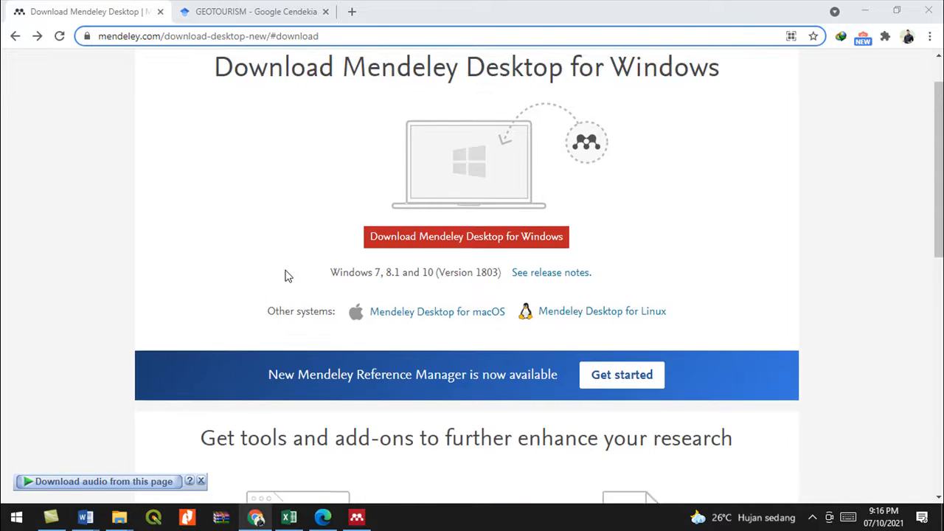
scroll(287, 275, "up", 1)
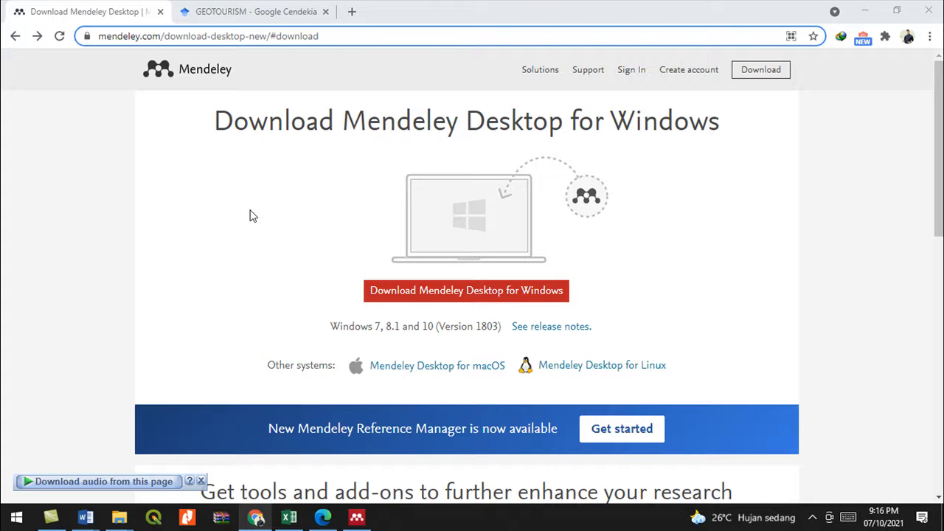
scroll(250, 216, "down", 1)
scroll(250, 216, "up", 1)
scroll(327, 190, "down", 1)
scroll(327, 192, "up", 1)
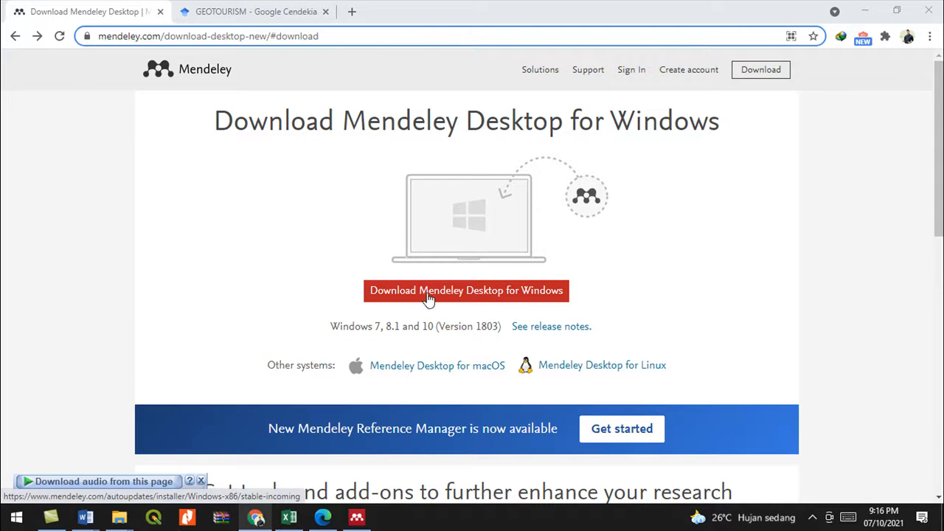
left_click(466, 290)
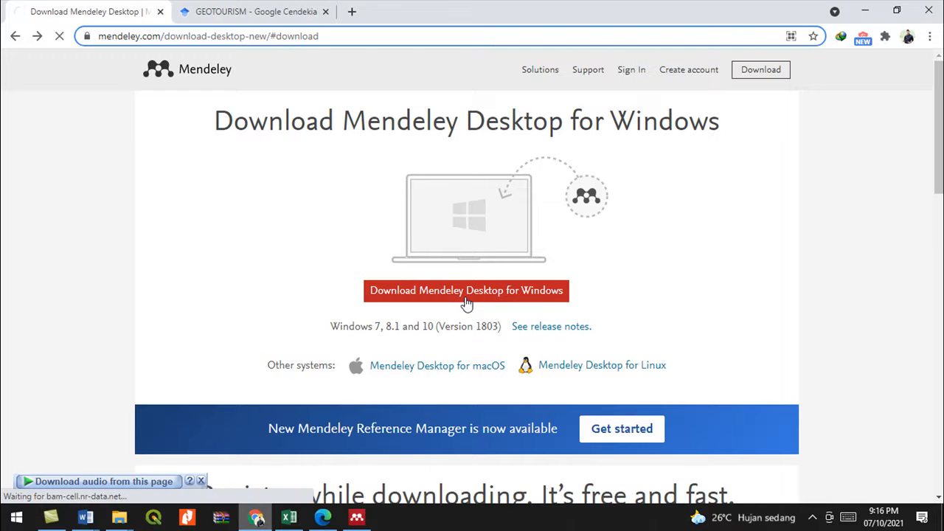
left_click(510, 310)
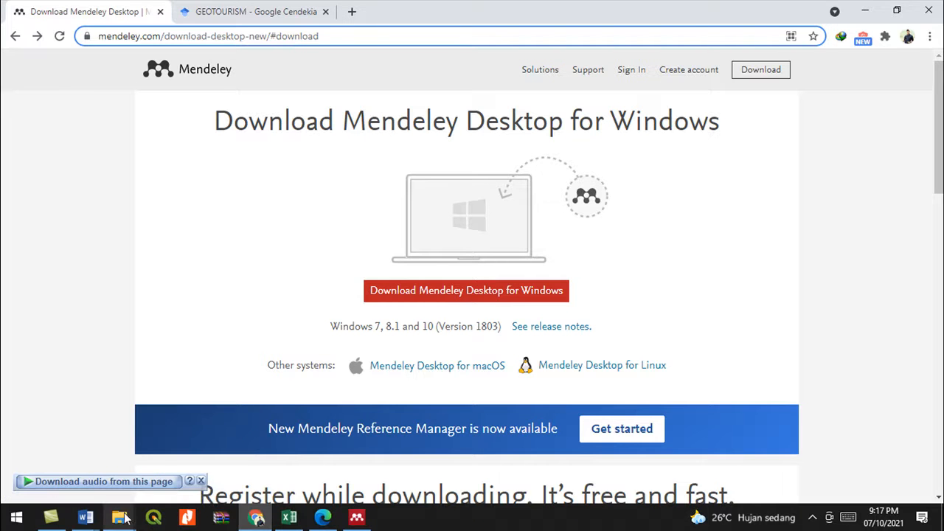
- Run the Mendeley-Desktop-1.19.8-win32 installer from the Downloads › Programs folder
mouse_move(121, 516)
left_click(89, 475)
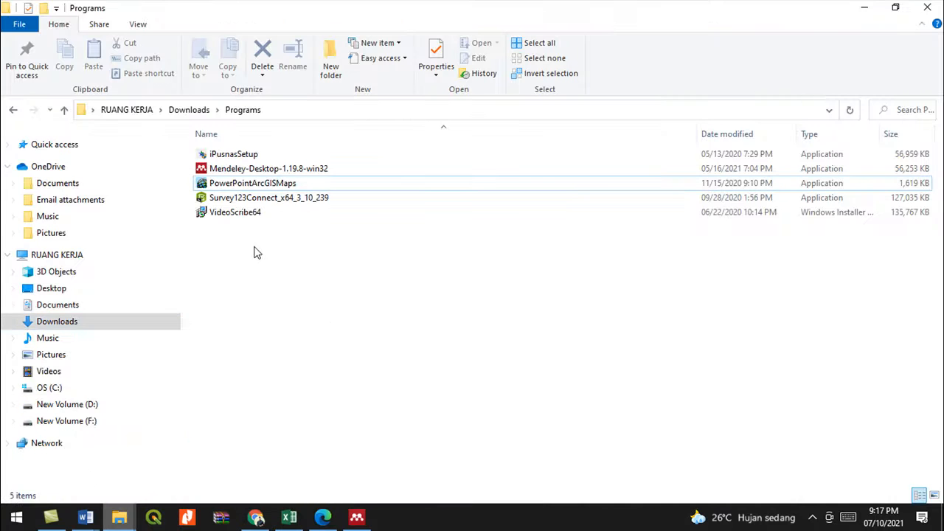
left_click(259, 168)
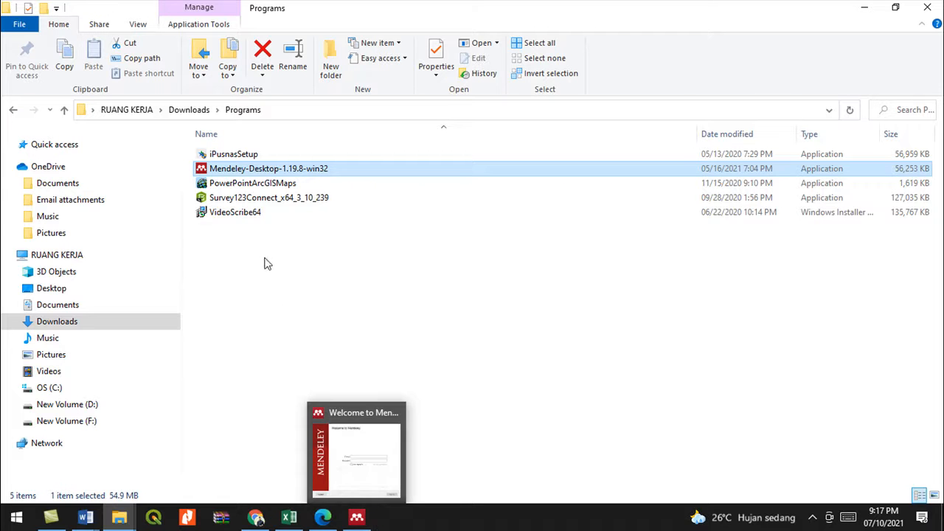
- Bring the Mendeley sign-in window forward and look over the online registration page
left_click(356, 509)
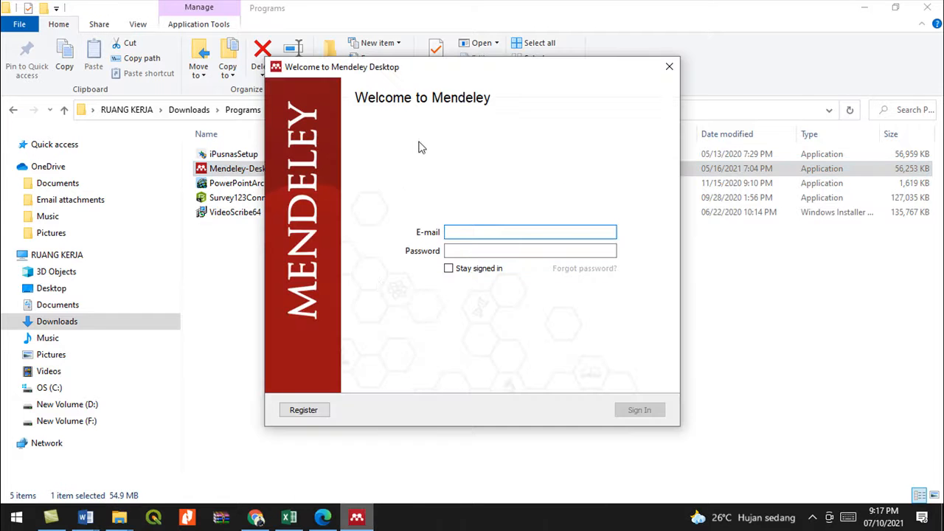
left_click_drag(482, 74, 413, 97)
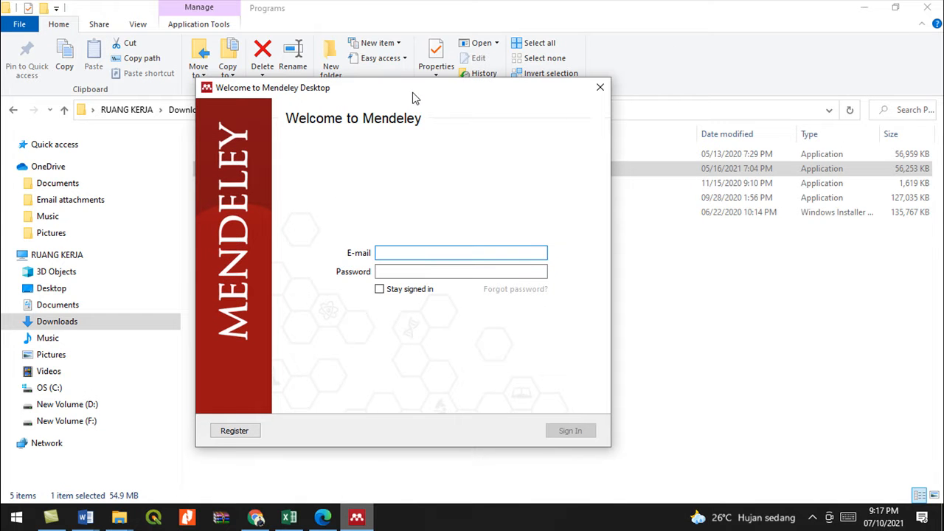
left_click(236, 431)
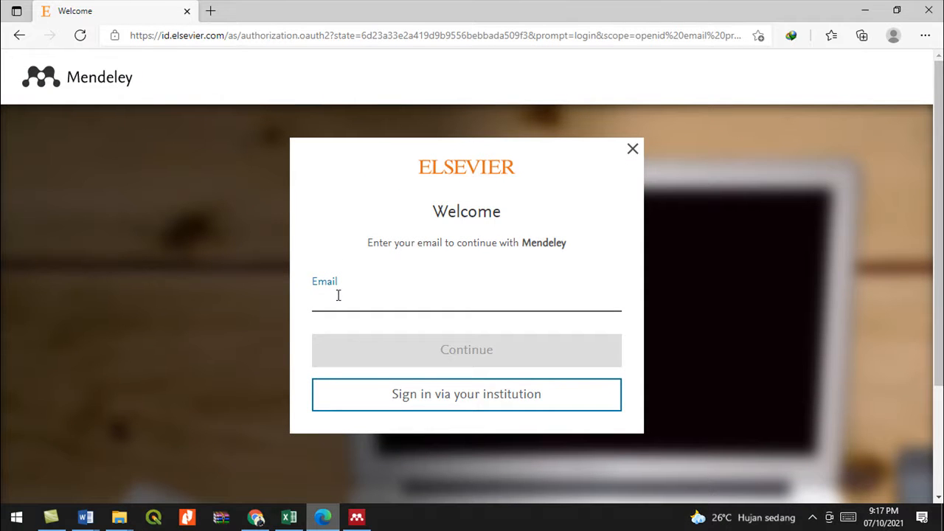
scroll(338, 295, "down", 1)
scroll(337, 299, "down", 1)
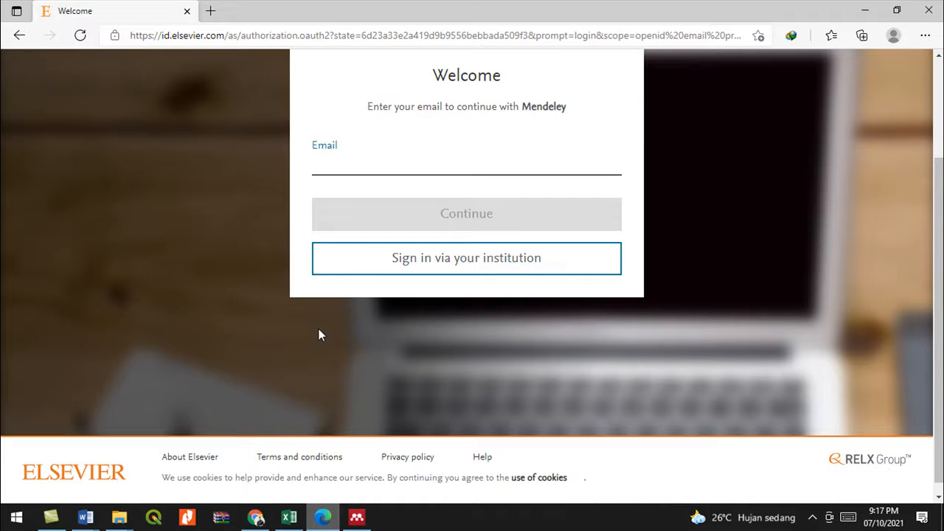
left_click(357, 517)
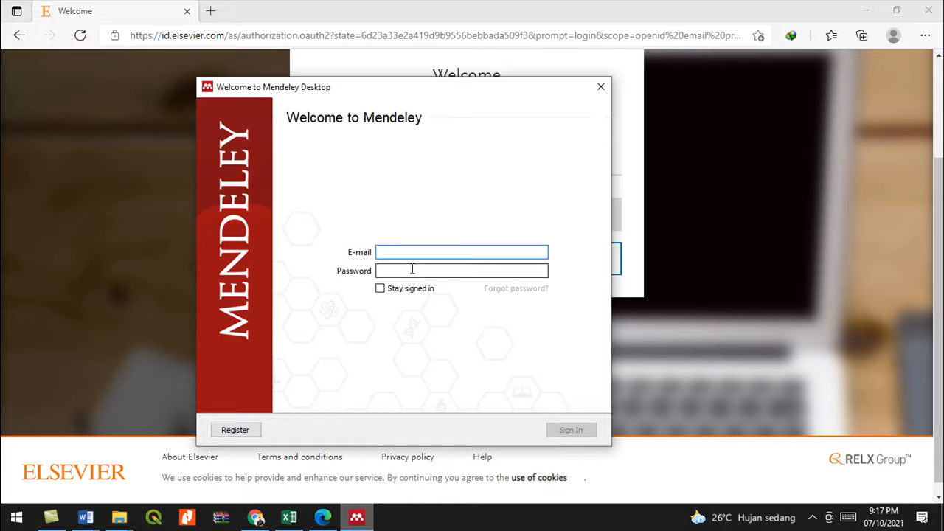
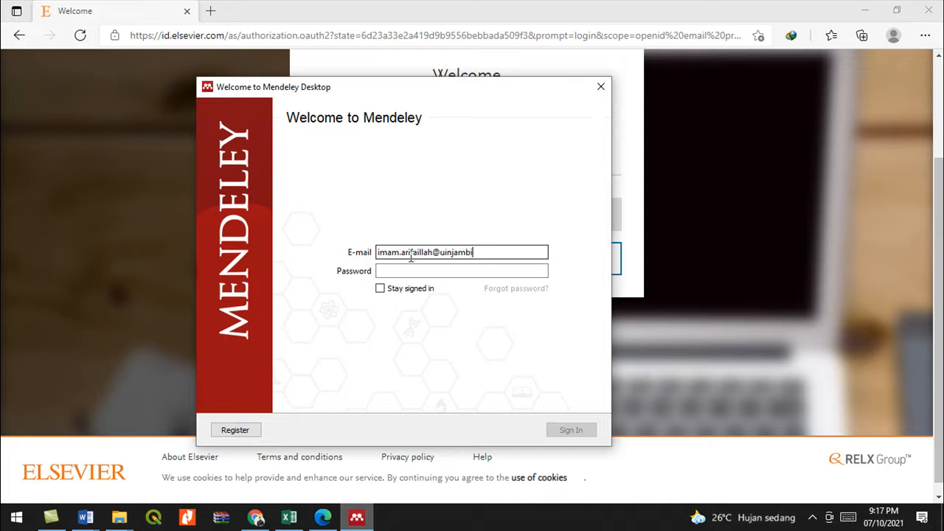
- Sign in to Mendeley with the account e-mail and password
left_click(423, 271)
type("••")
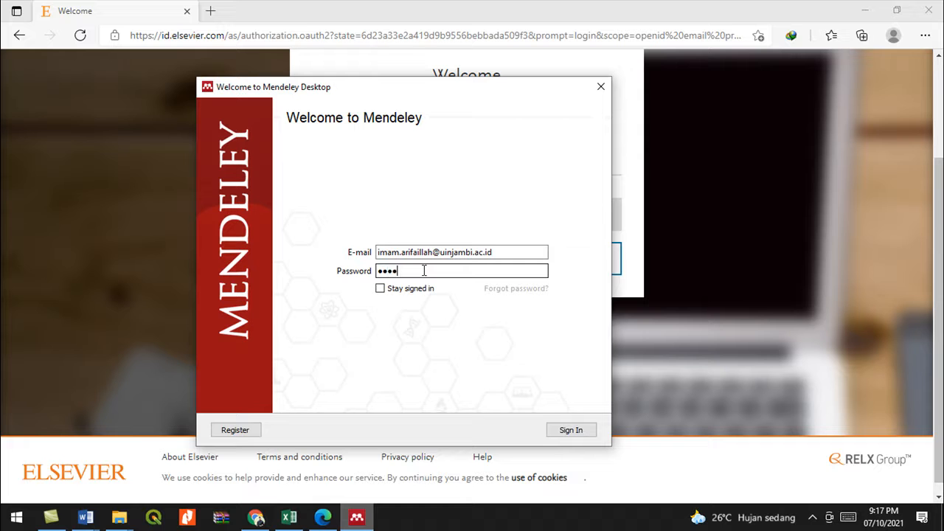
left_click(572, 433)
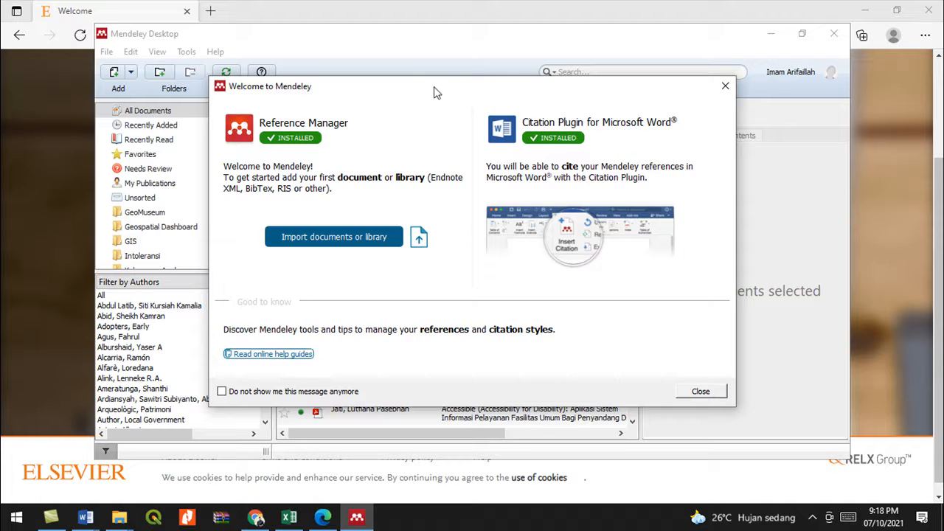
- Close the welcome message and the Add and Create tour, then restore the Mendeley window size
left_click_drag(432, 88, 460, 99)
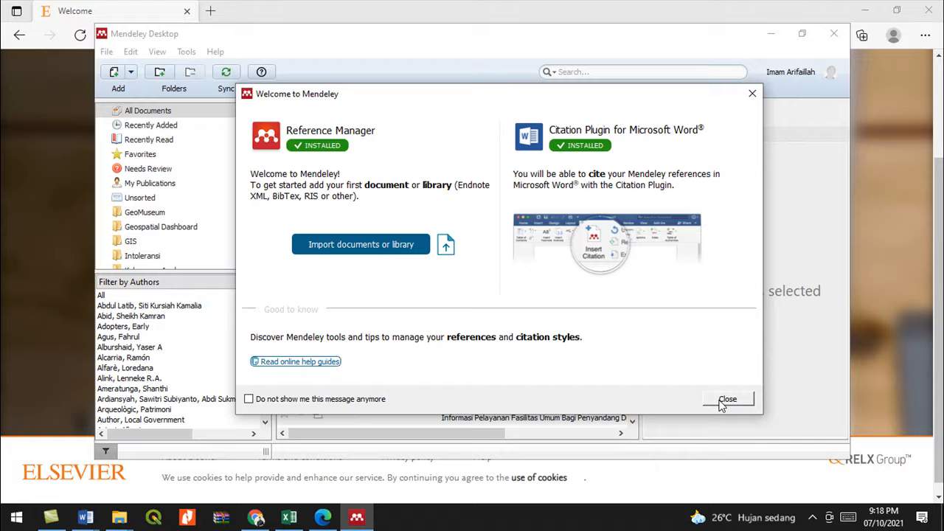
left_click(724, 400)
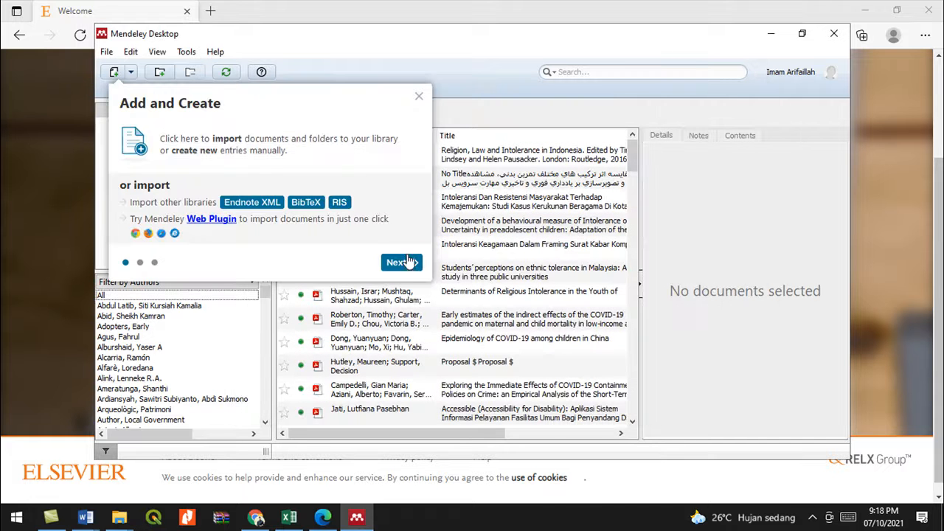
left_click(417, 96)
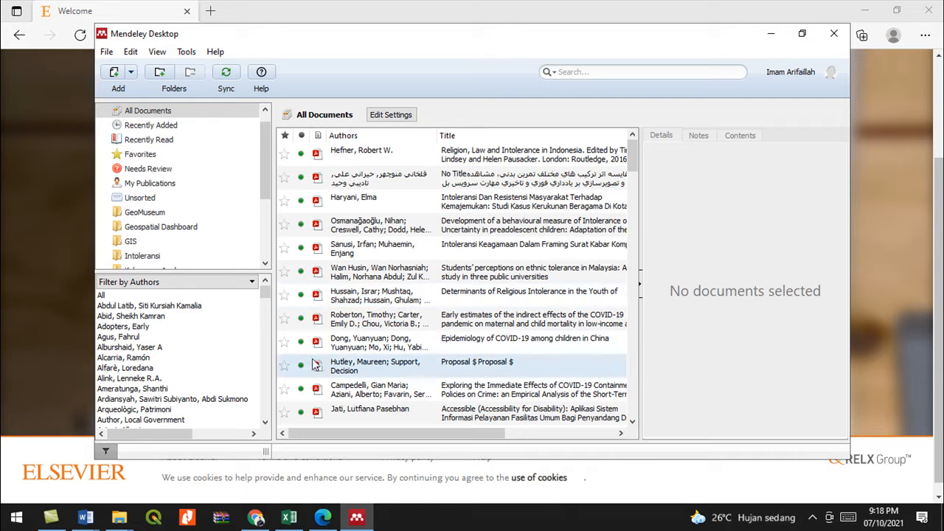
left_click(802, 35)
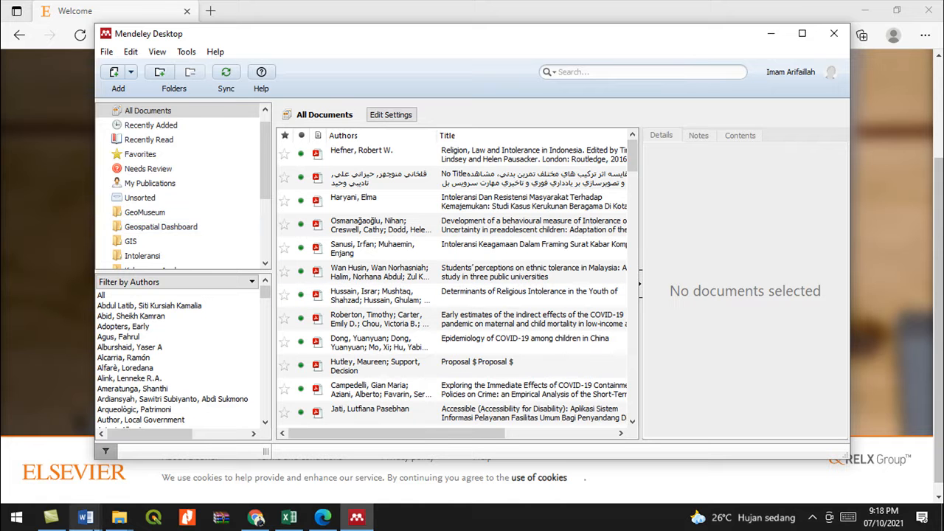
- Bring Document12 forward and try Insert Citation on Word's References tab
mouse_move(86, 517)
left_click(190, 488)
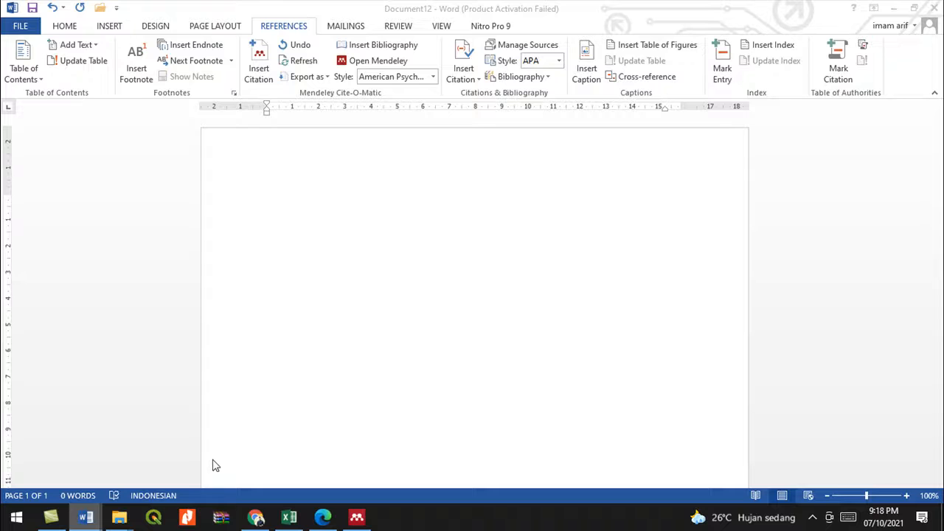
left_click(261, 65)
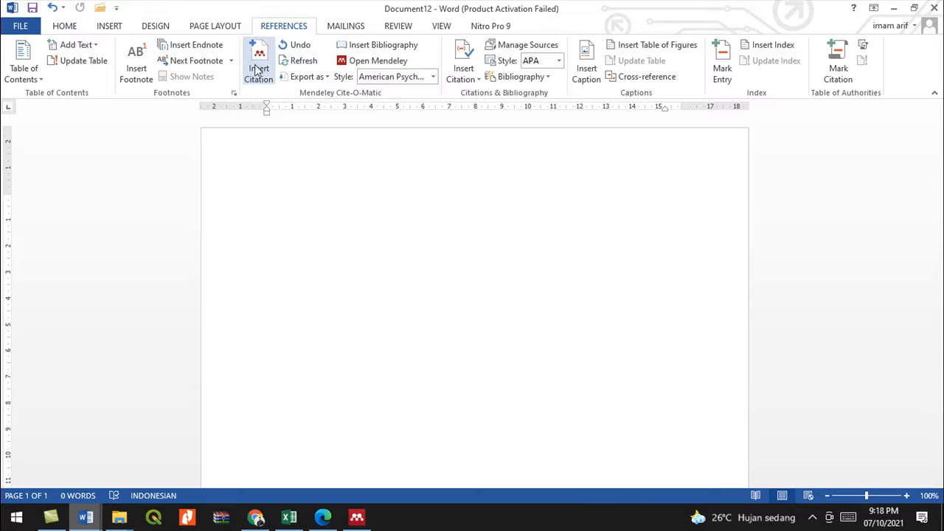
- Filter the Mendeley library to the Intoleransi folder, then return to Document12
left_click(359, 518)
left_click(186, 53)
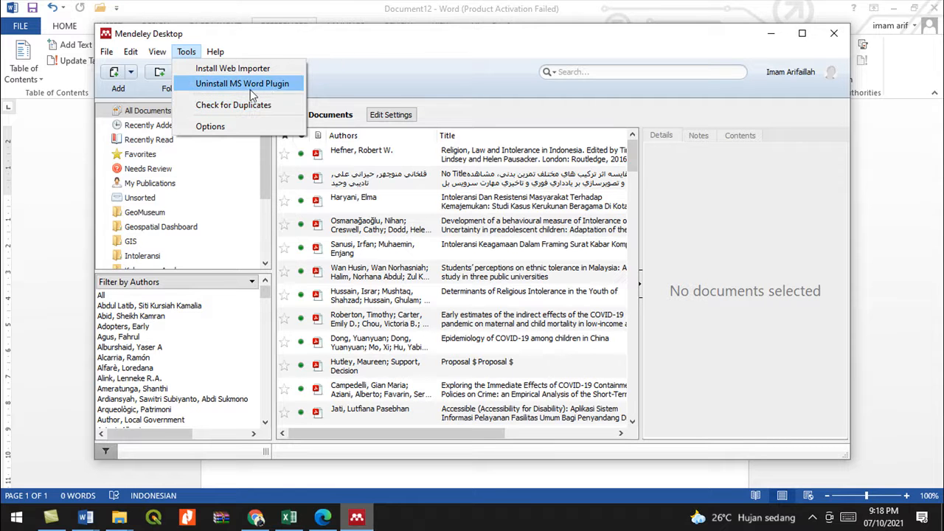
left_click(364, 77)
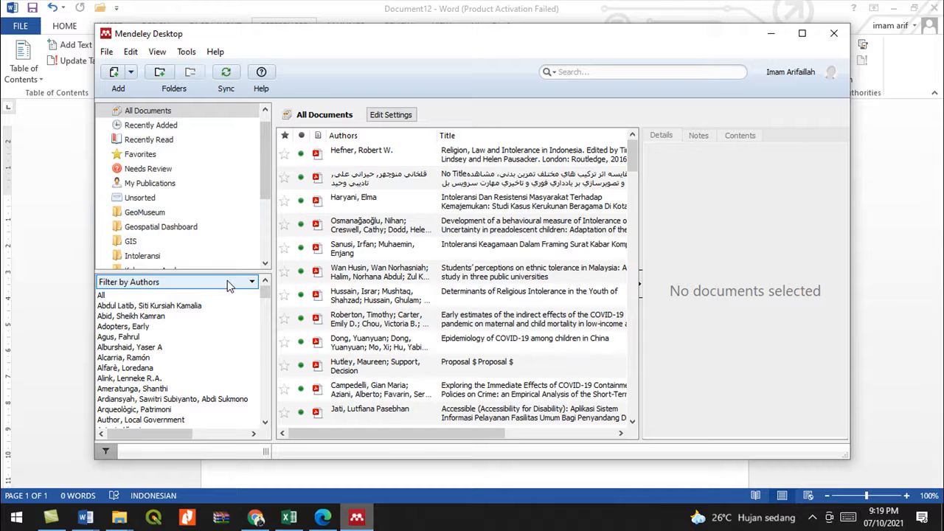
left_click(150, 255)
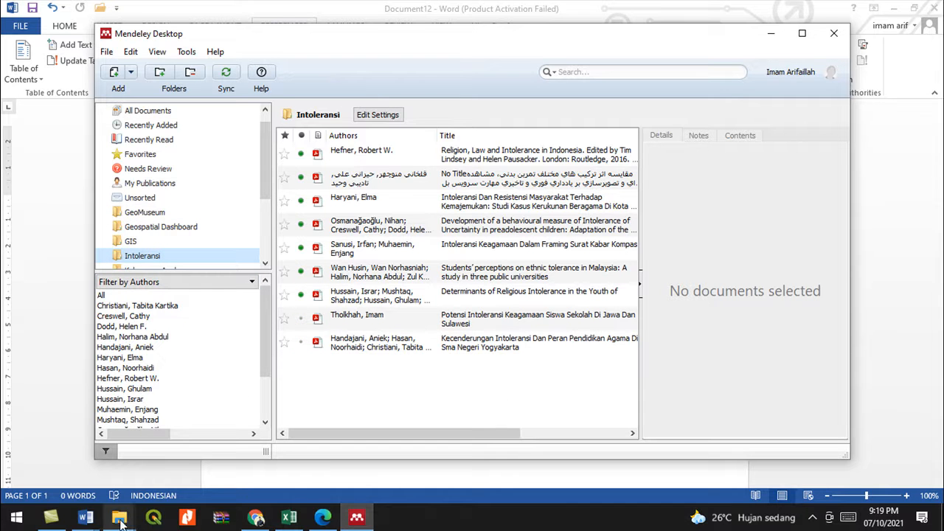
left_click(96, 522)
left_click(219, 475)
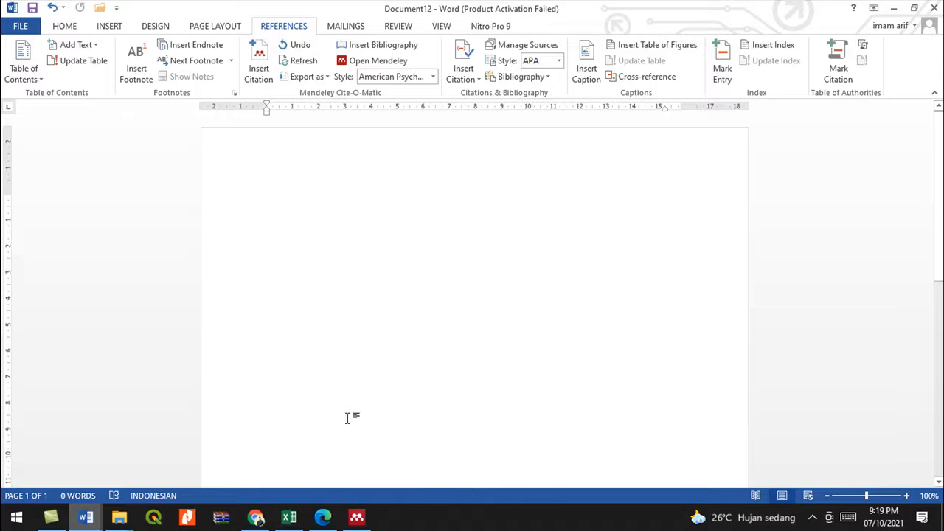
- Open the Potensi Intoleransi Keagamaan PDF and copy the abstract passage starting at 'Fakta'
left_click(354, 520)
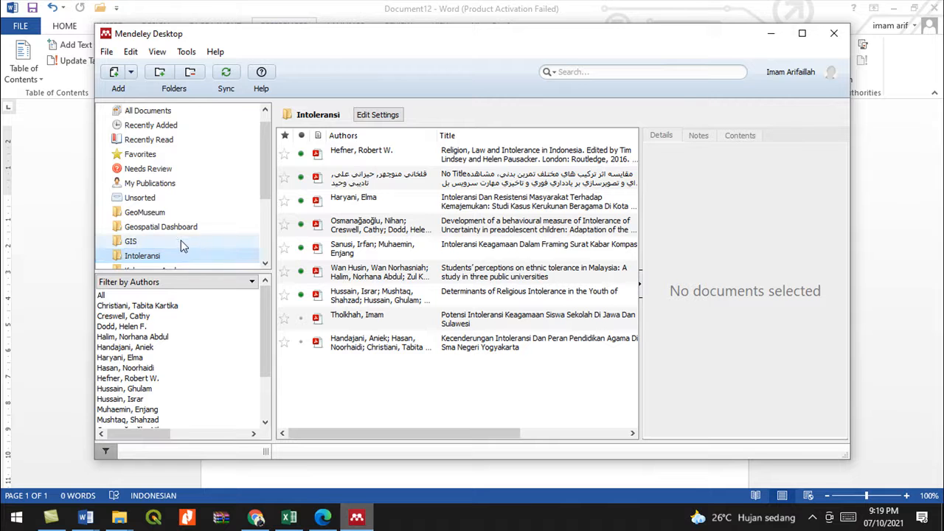
scroll(185, 244, "down", 1)
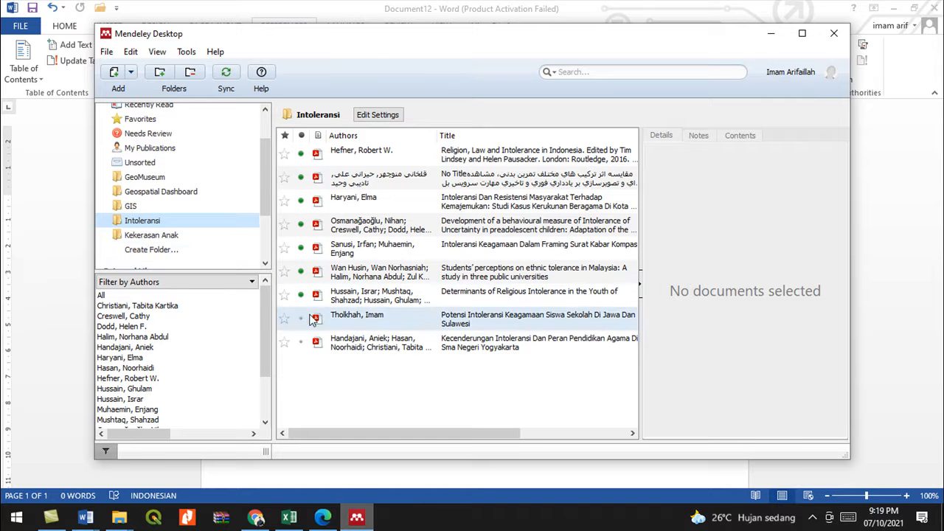
double_click(355, 317)
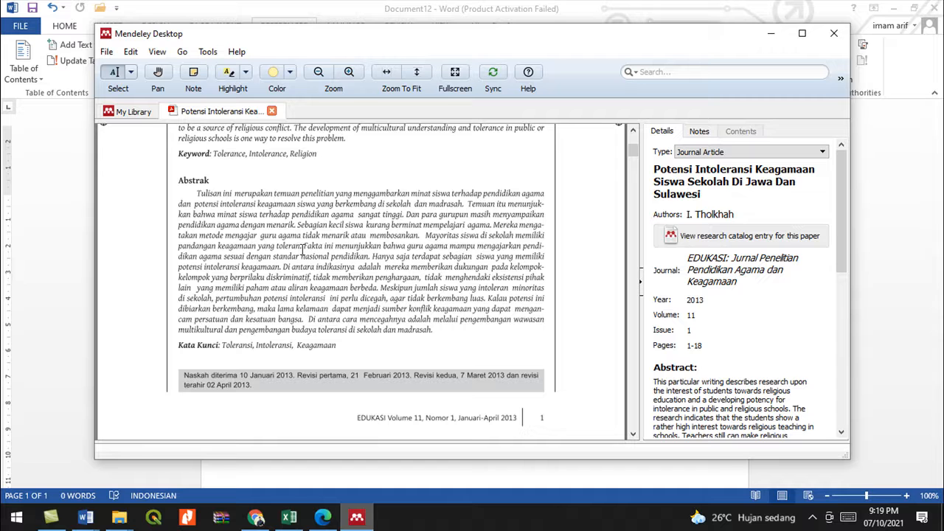
left_click_drag(308, 251, 433, 331)
mouse_move(391, 354)
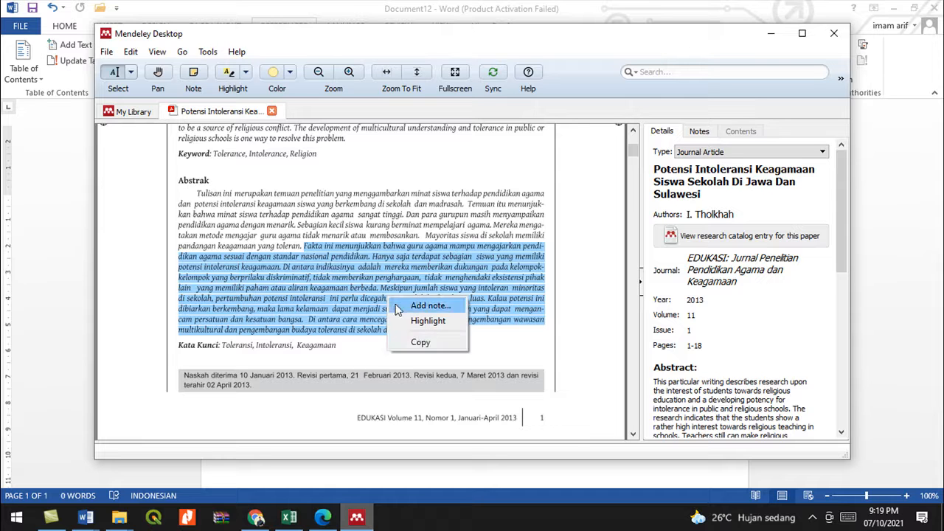
left_click(420, 344)
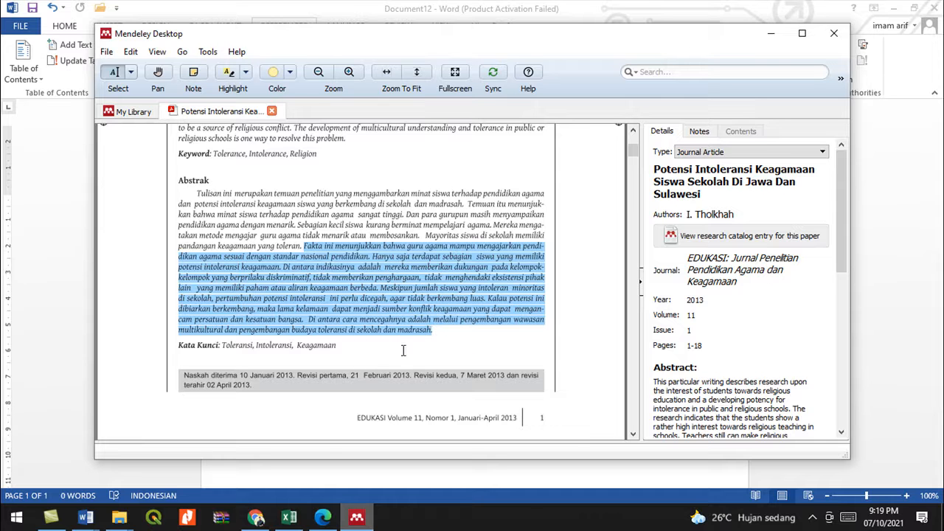
left_click(92, 519)
- Paste the abstract into Document12 and indent the paragraph from both left and right
left_click(243, 476)
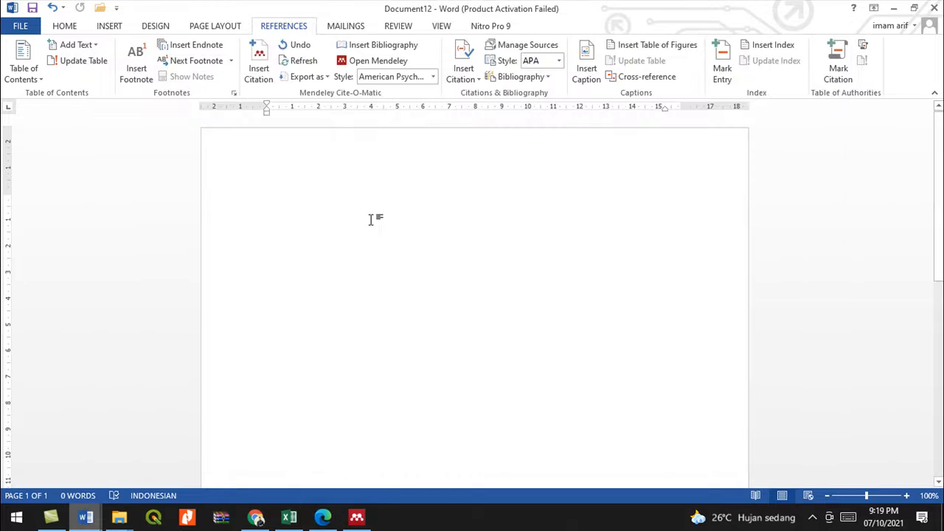
key("ctrl+v")
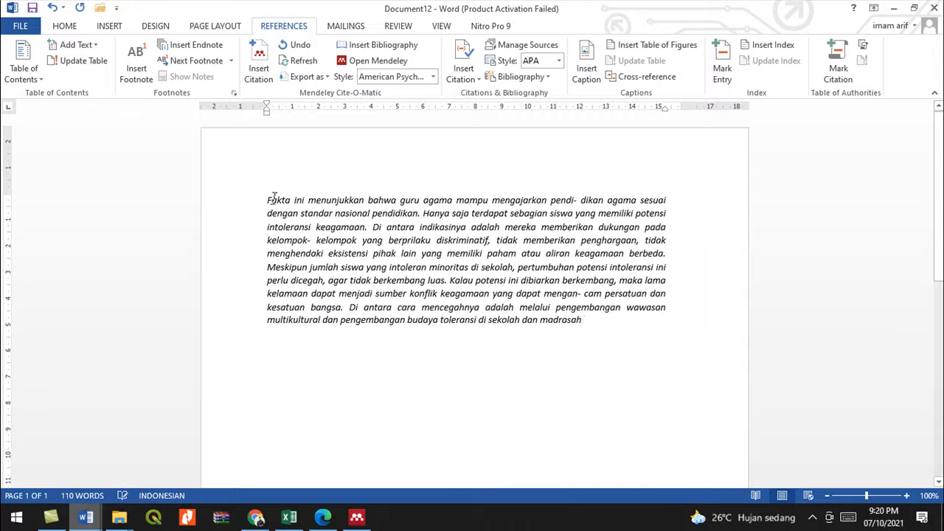
left_click_drag(267, 199, 587, 321)
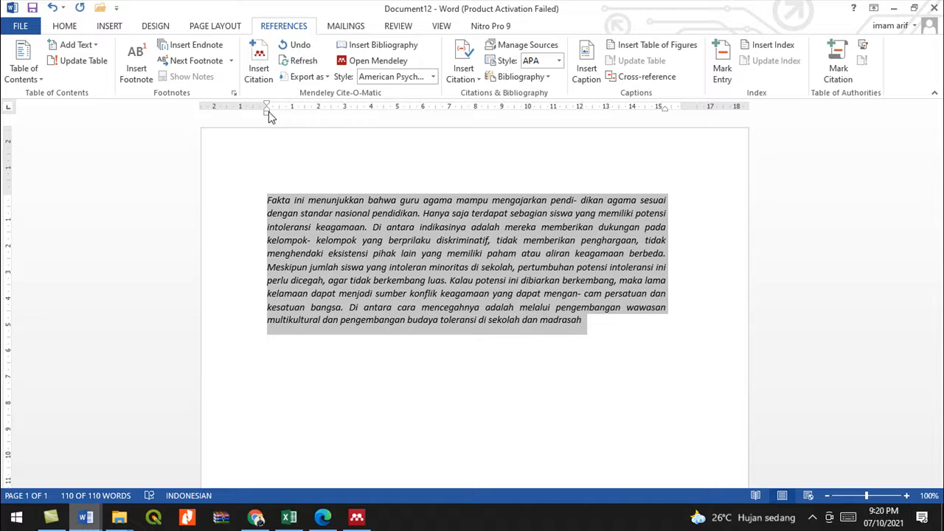
left_click_drag(268, 112, 287, 118)
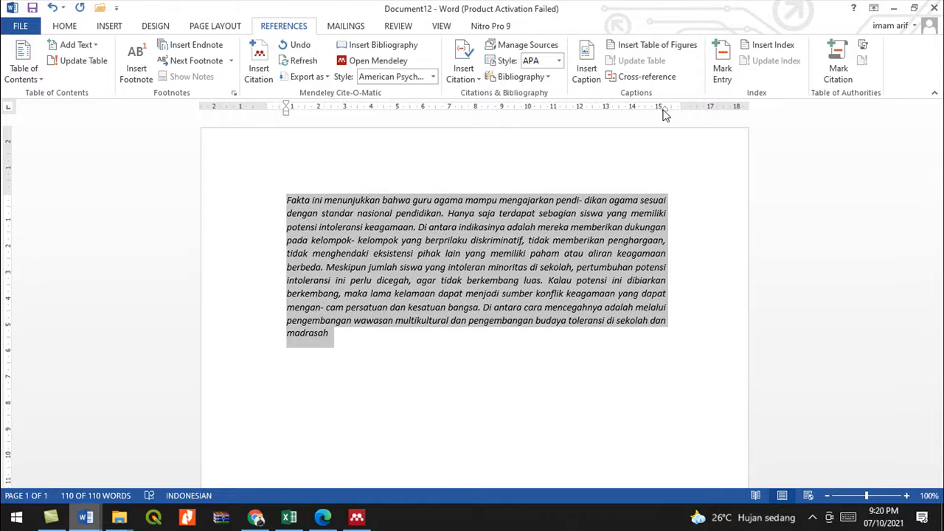
left_click_drag(664, 113, 654, 110)
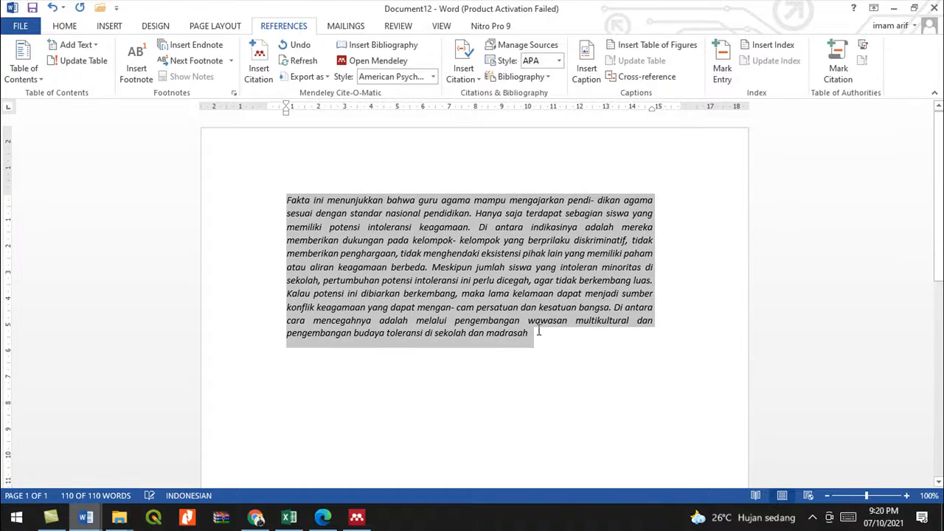
left_click(527, 338)
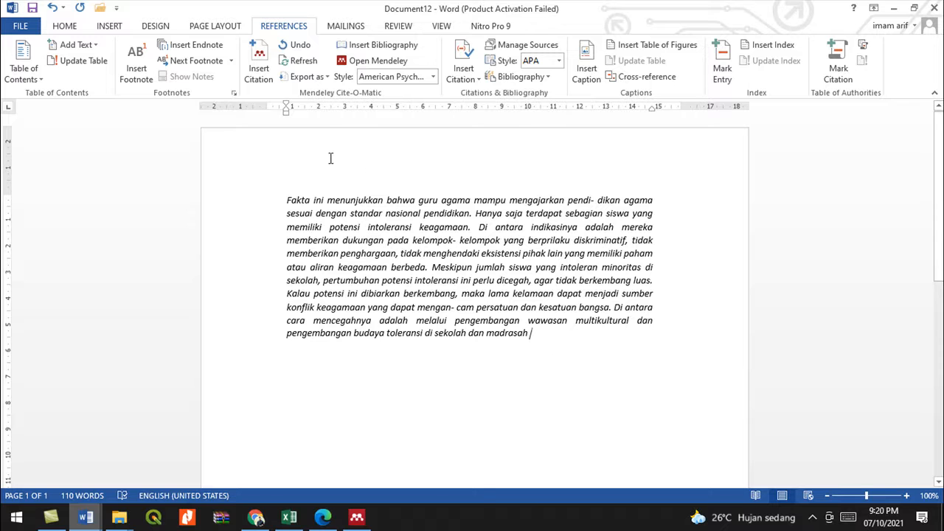
- Cite the 2013 Potensi Intoleransi article from Mendeley after the word 'madrasah'
left_click(264, 77)
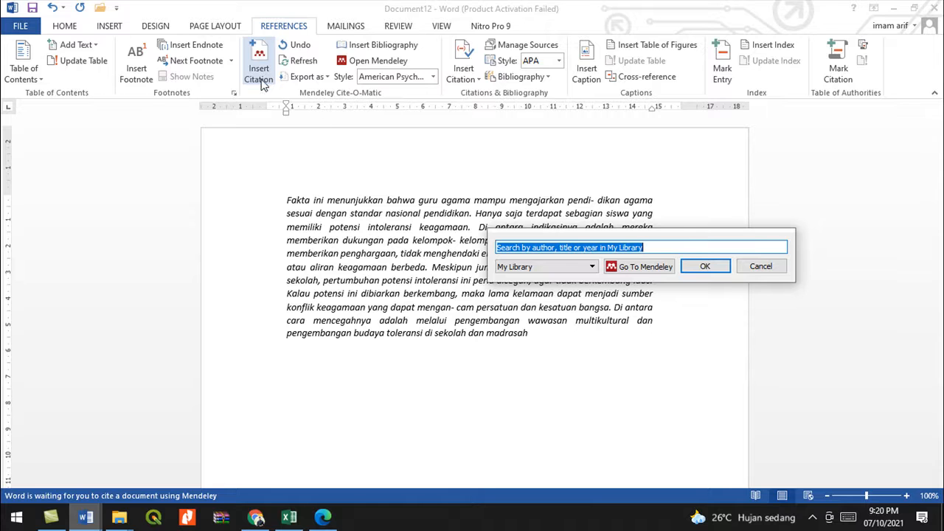
left_click(758, 268)
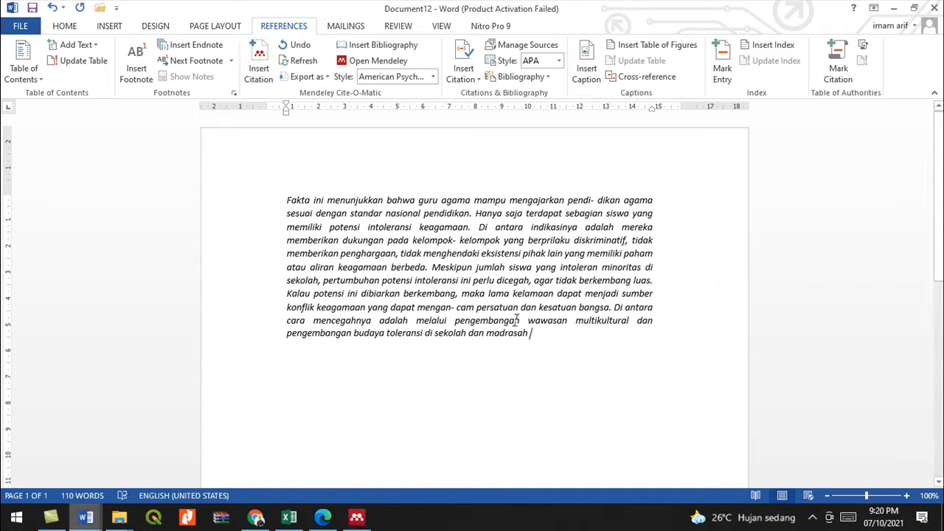
left_click(258, 67)
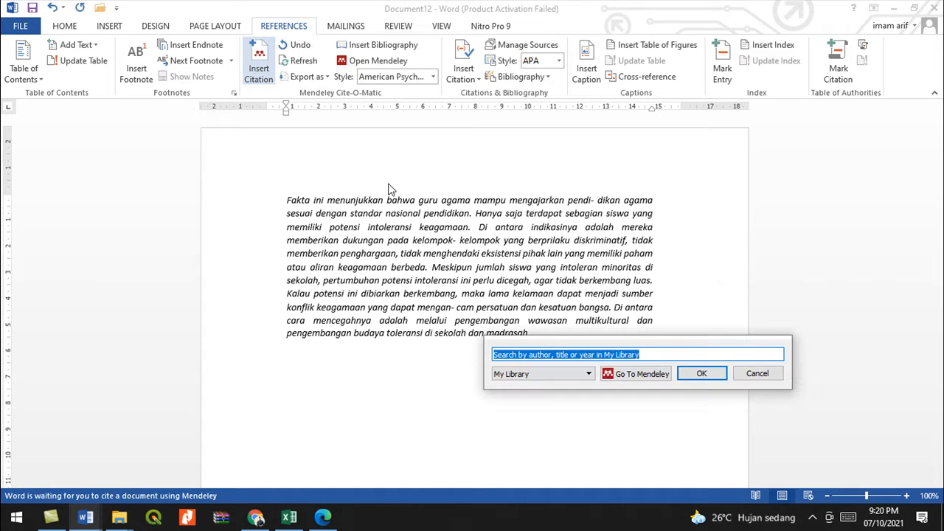
left_click(766, 378)
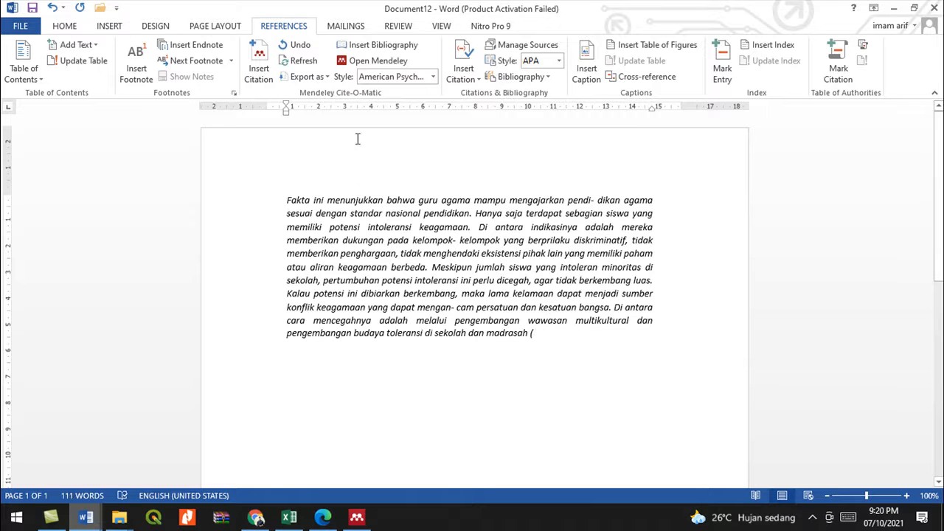
left_click(258, 63)
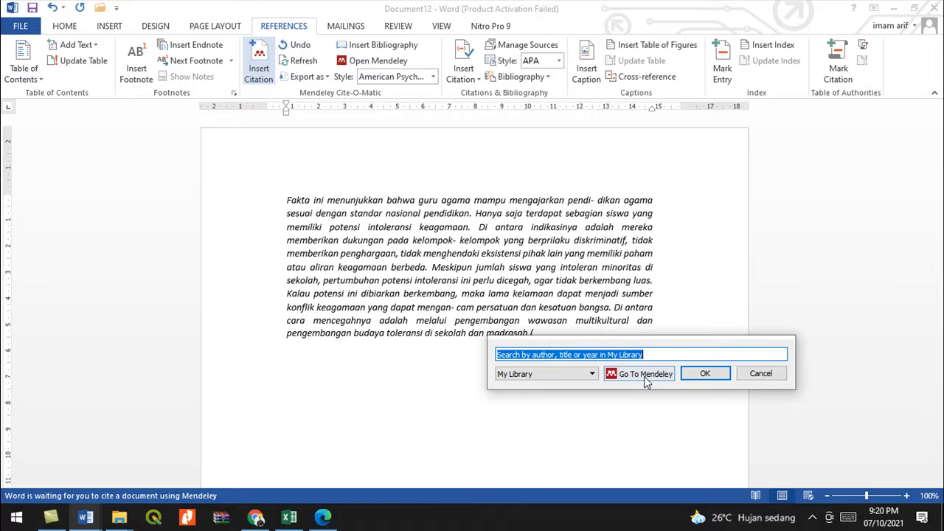
left_click(643, 374)
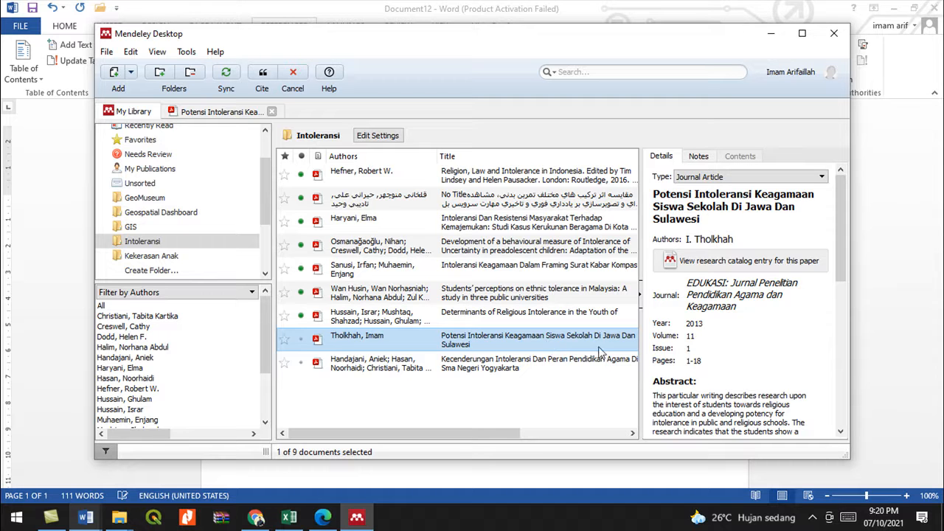
double_click(368, 339)
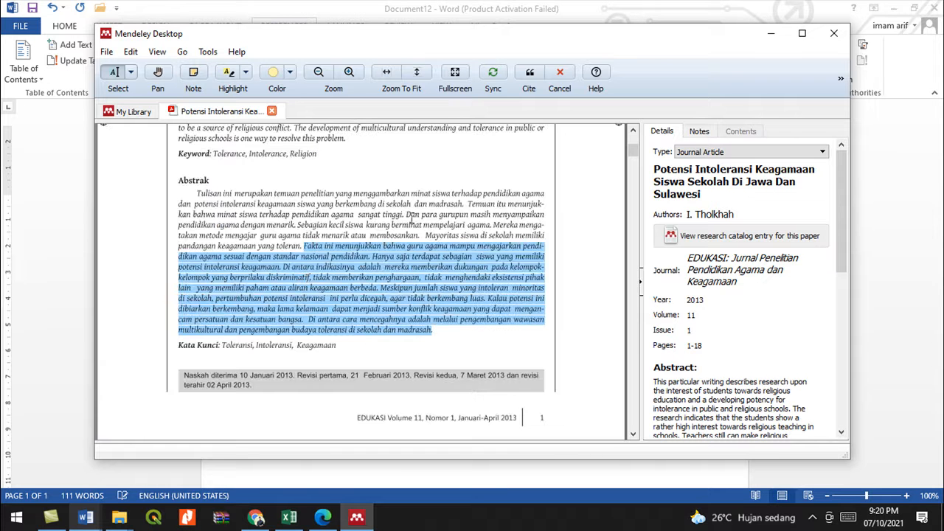
left_click(530, 77)
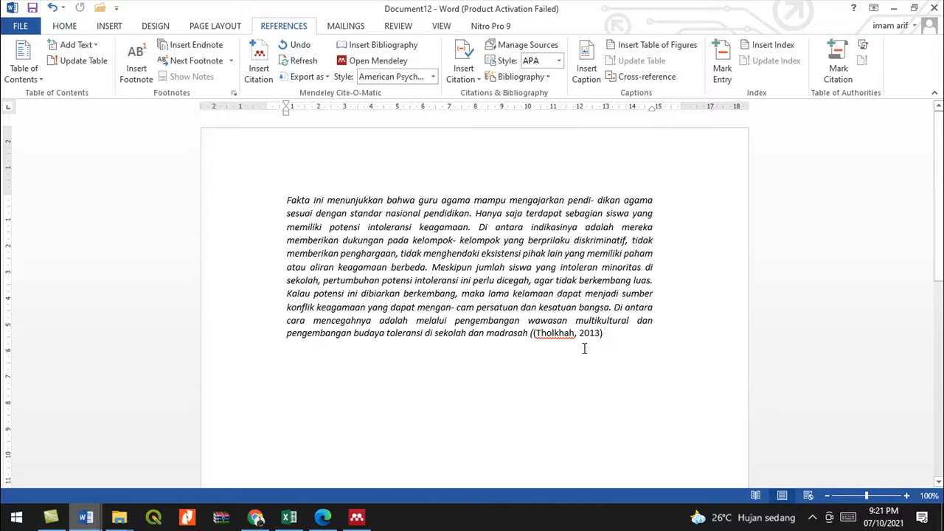
- Delete the stray bracket before the citation and add new lines below the paragraph
left_click(531, 339)
key("BackSpace")
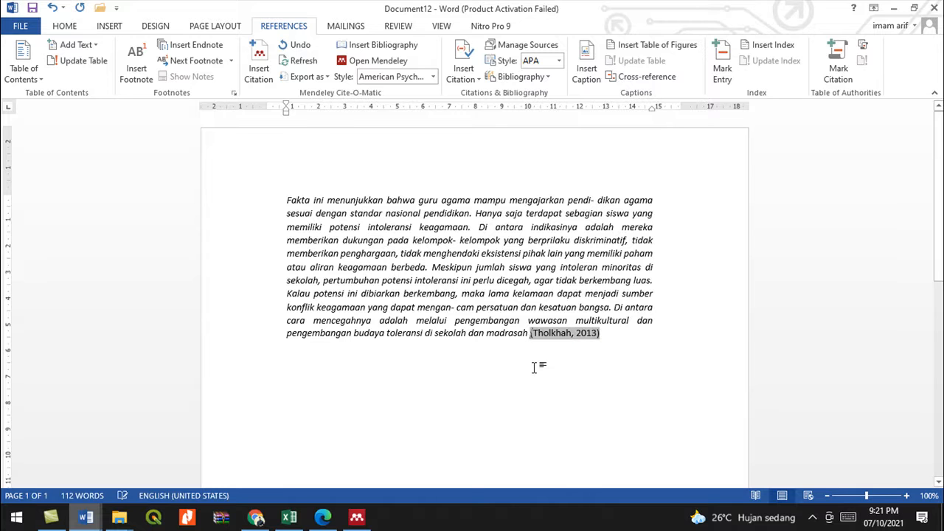
left_click(617, 332)
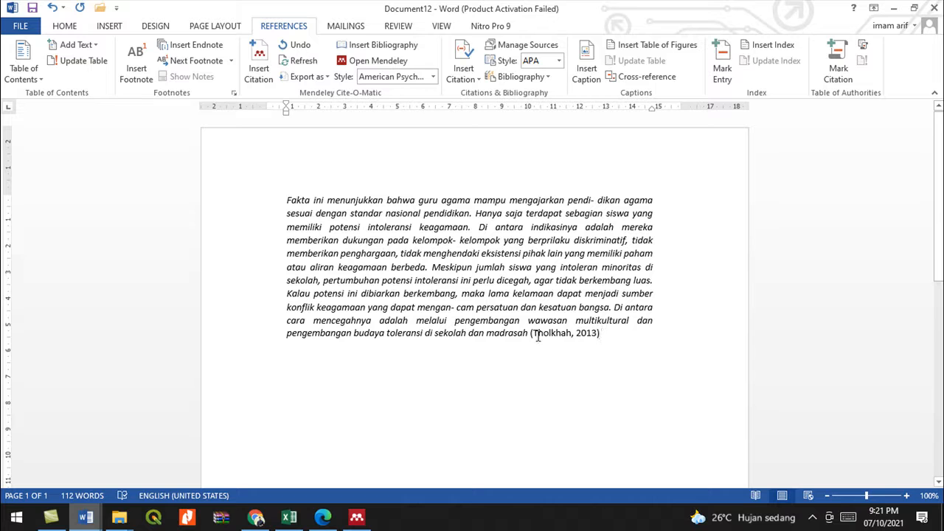
left_click(536, 337)
left_click(617, 334)
key("Return")
key("Return")
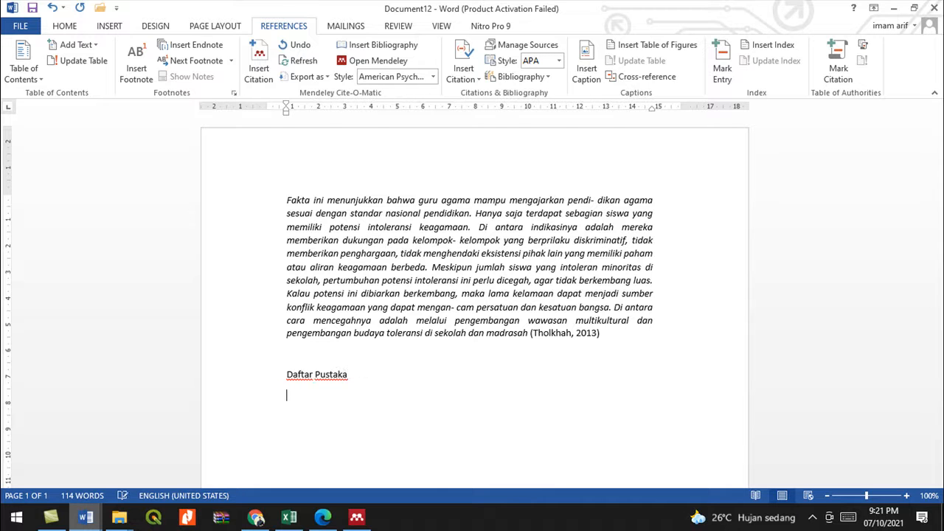
- Insert the Mendeley APA bibliography below the Daftar Pustaka heading
left_click(590, 336)
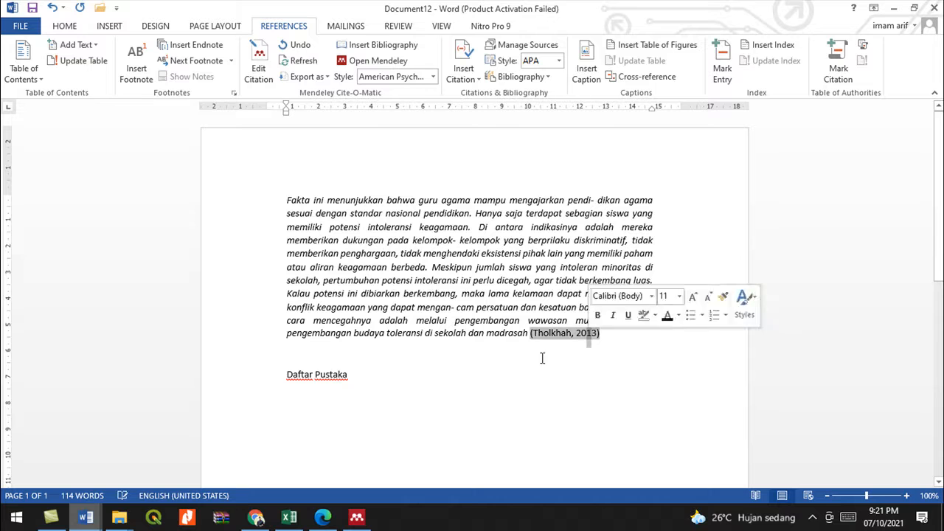
left_click(291, 394)
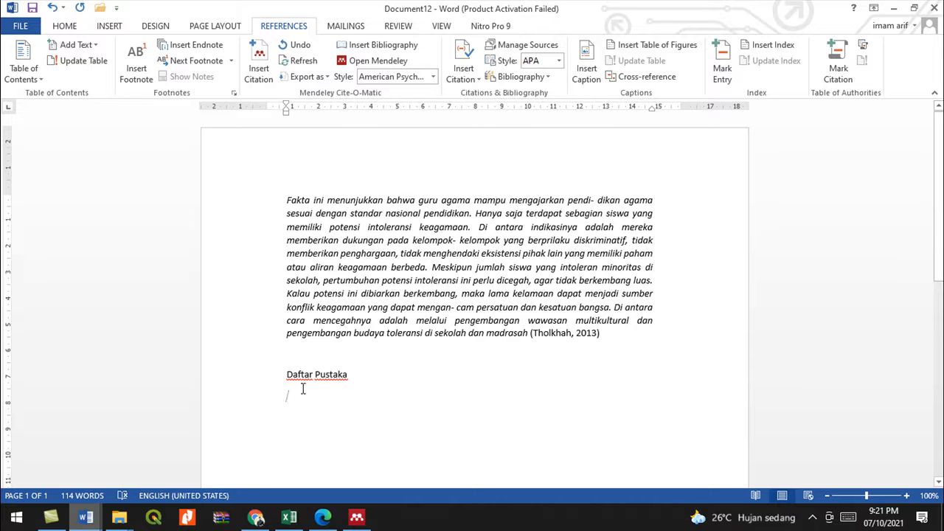
left_click(366, 47)
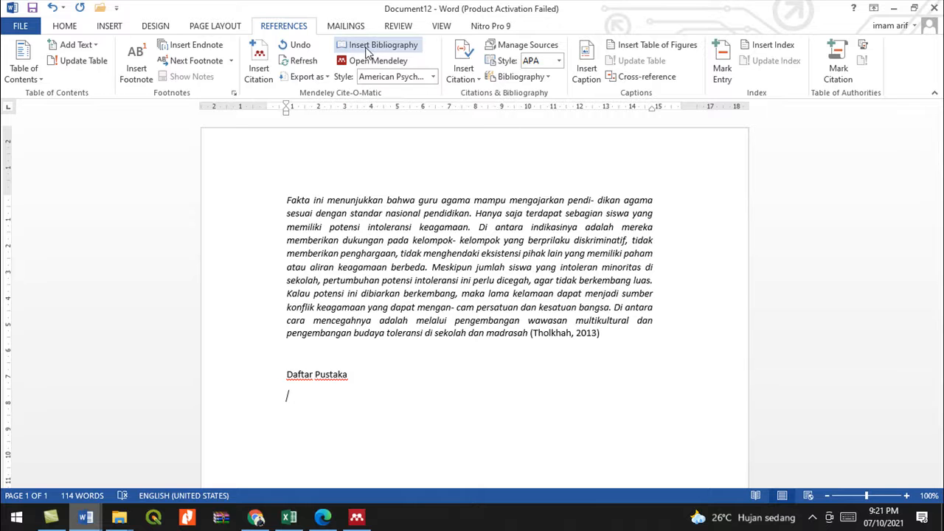
- Move Daftar Pustaka to the left margin and add blank lines above it
left_click(285, 376)
key("BackSpace")
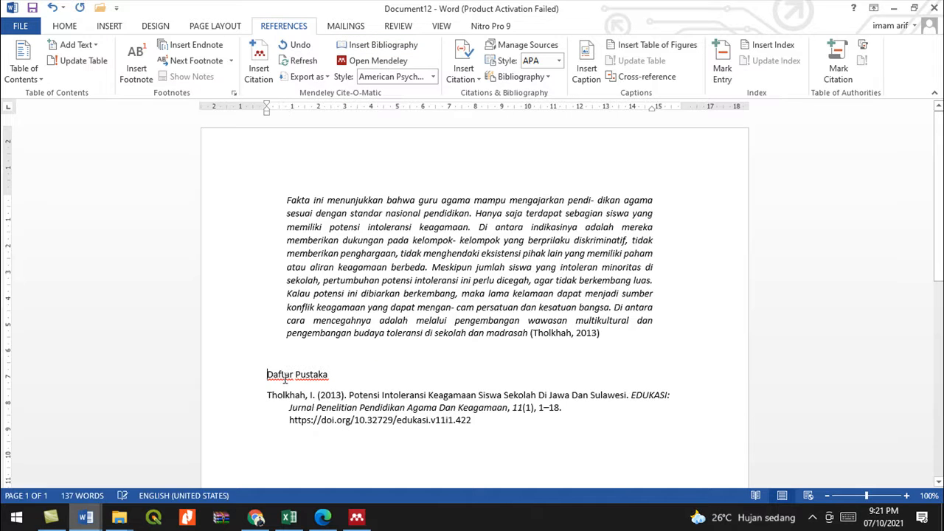
left_click(328, 406)
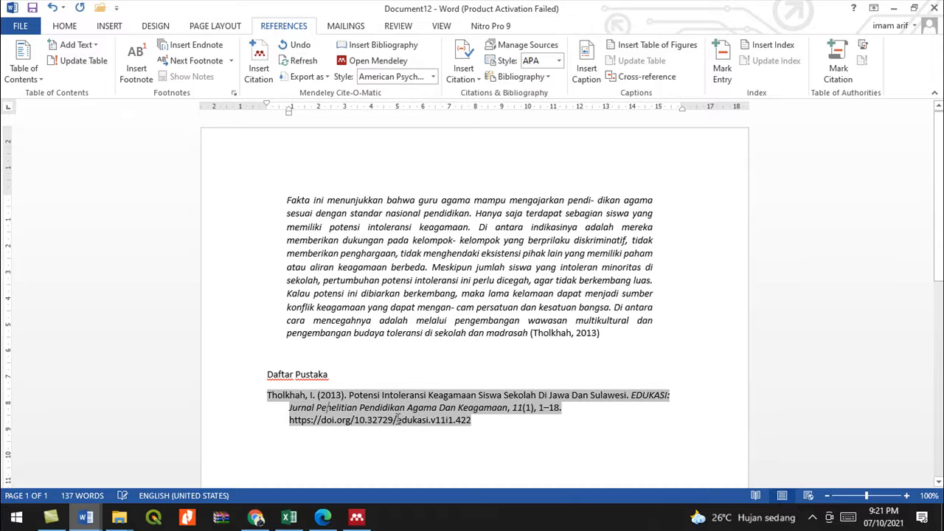
left_click(584, 334)
left_click(480, 419)
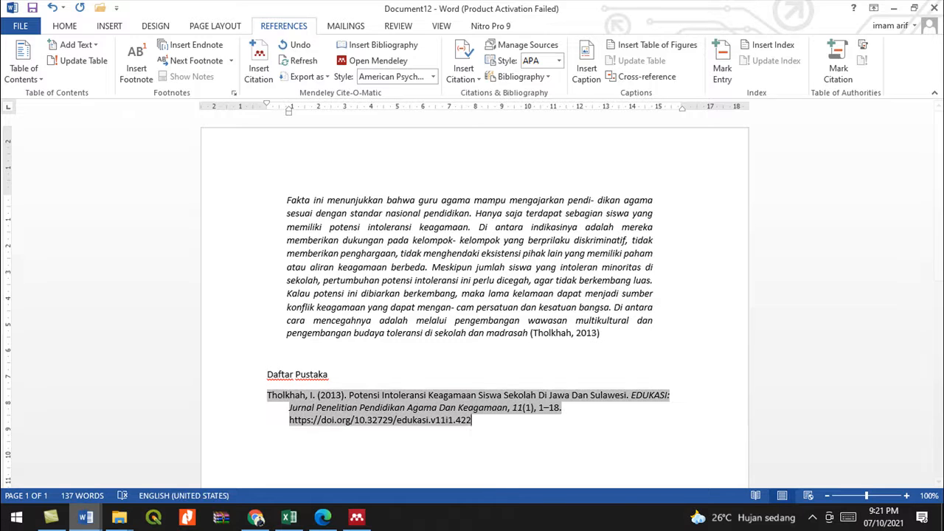
left_click(615, 339)
key("Return")
key("Return")
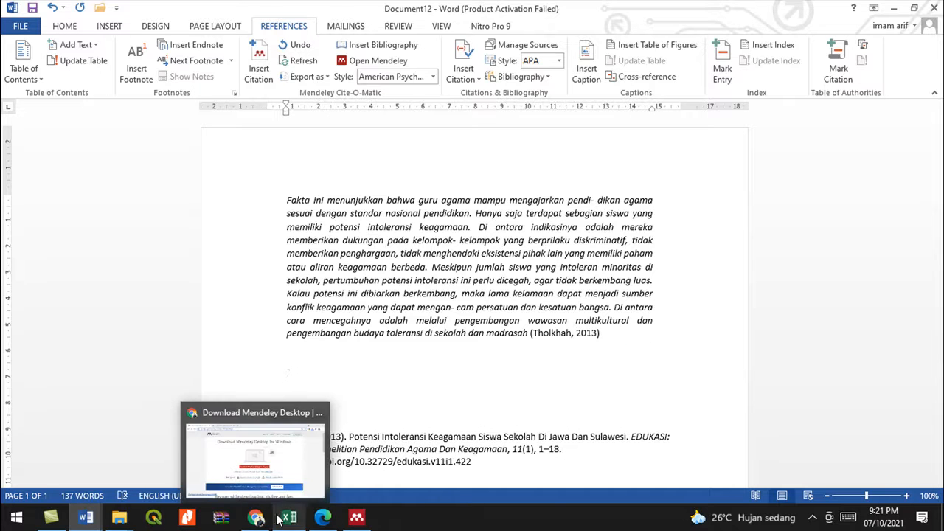
- Copy the first sentence under PENDAHULUAN from the Mendeley reader and return to Document12
left_click(356, 518)
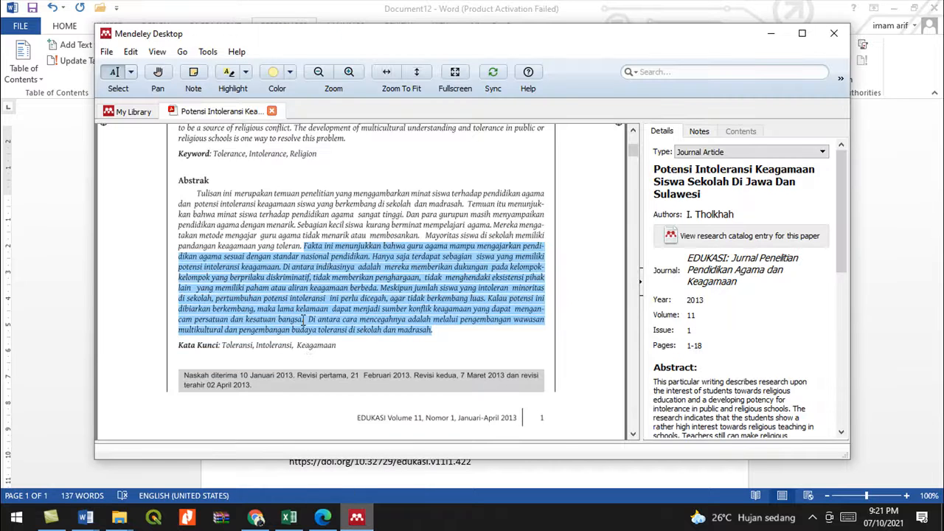
scroll(303, 317, "down", 10)
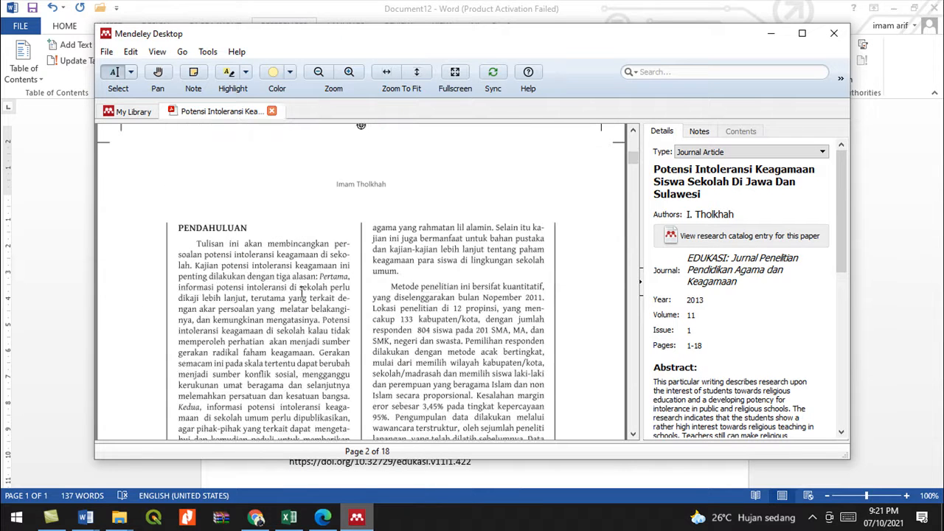
left_click_drag(196, 243, 192, 265)
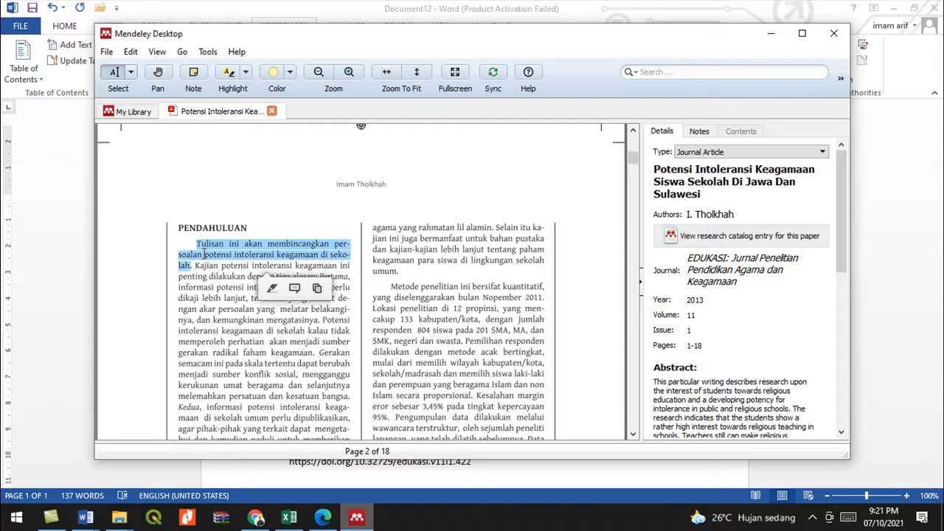
right_click(207, 255)
left_click(247, 302)
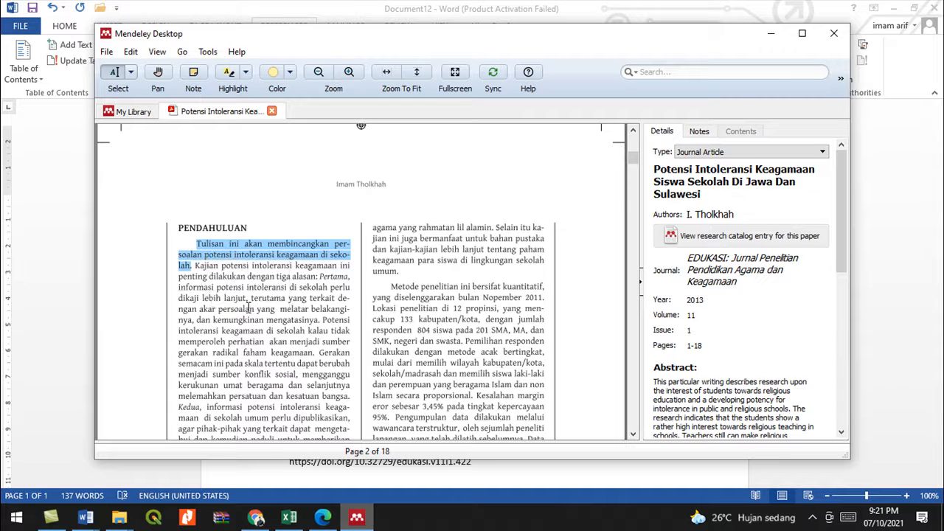
left_click(86, 517)
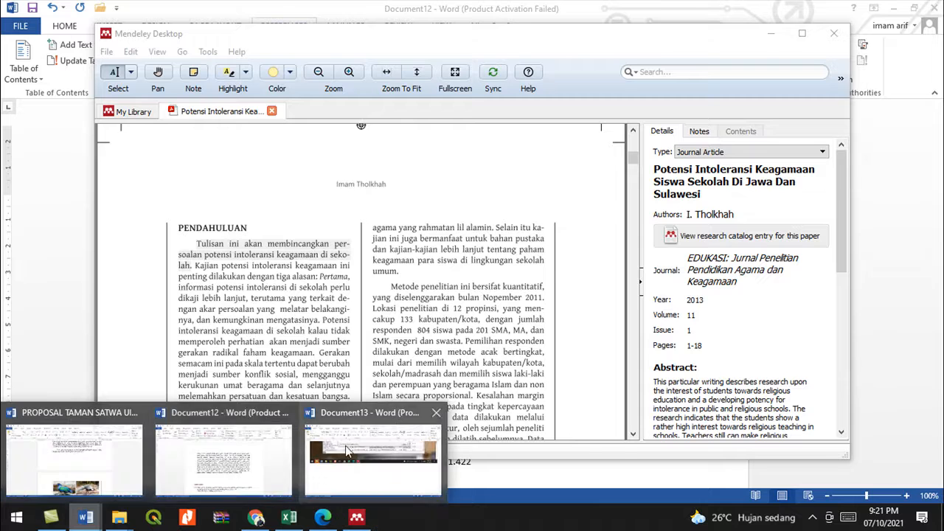
left_click(238, 474)
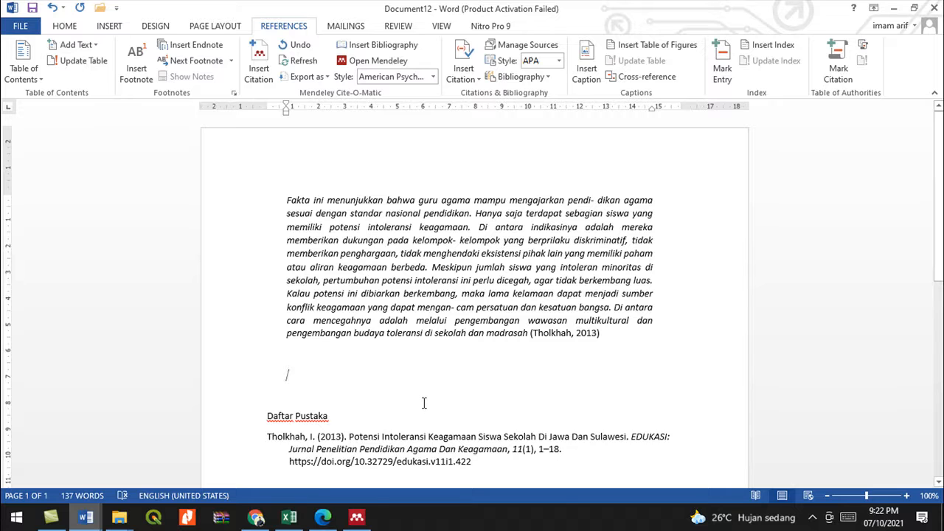
- Paste the PENDAHULUAN sentence above Daftar Pustaka and rejoin its lines and the word 'sekolah'
key("ctrl+v")
left_click(287, 395)
key("BackSpace")
key("BackSpace")
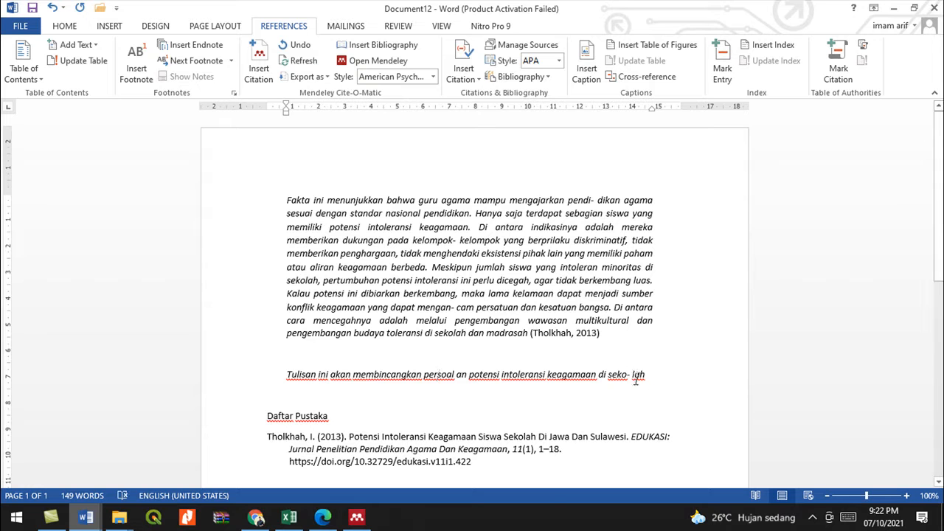
left_click(632, 375)
key("BackSpace")
key("BackSpace")
- Cite the 2013 Potensi Intoleransi paper at the sentence end and add blank lines after it
left_click(264, 74)
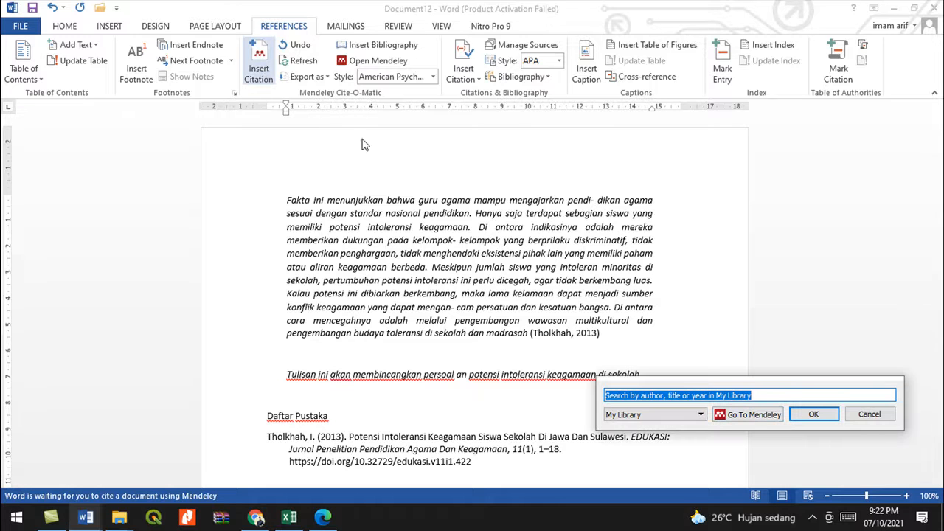
left_click(754, 416)
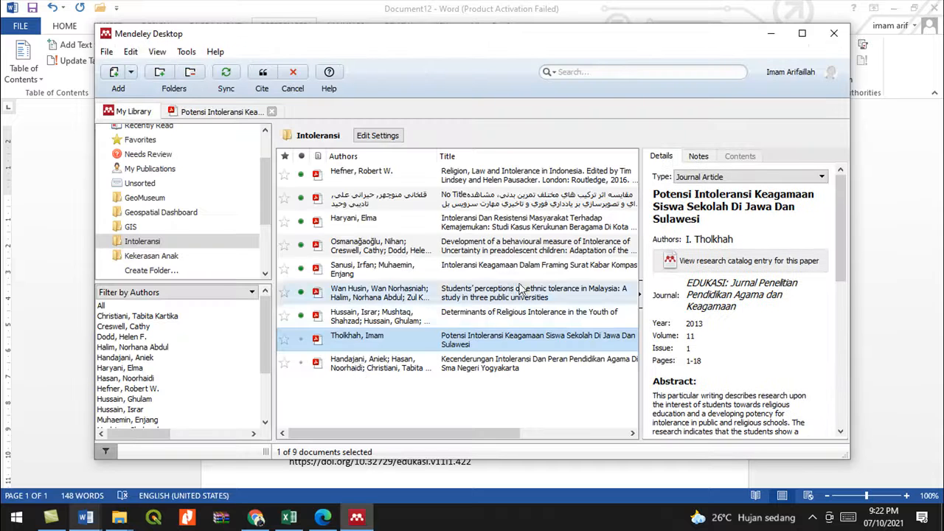
double_click(369, 340)
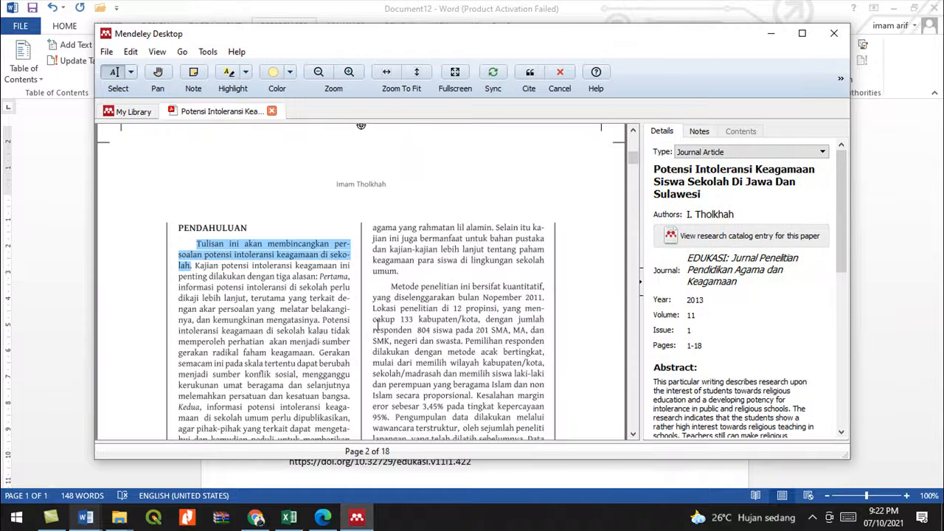
left_click(529, 71)
scroll(321, 372, "down", 2)
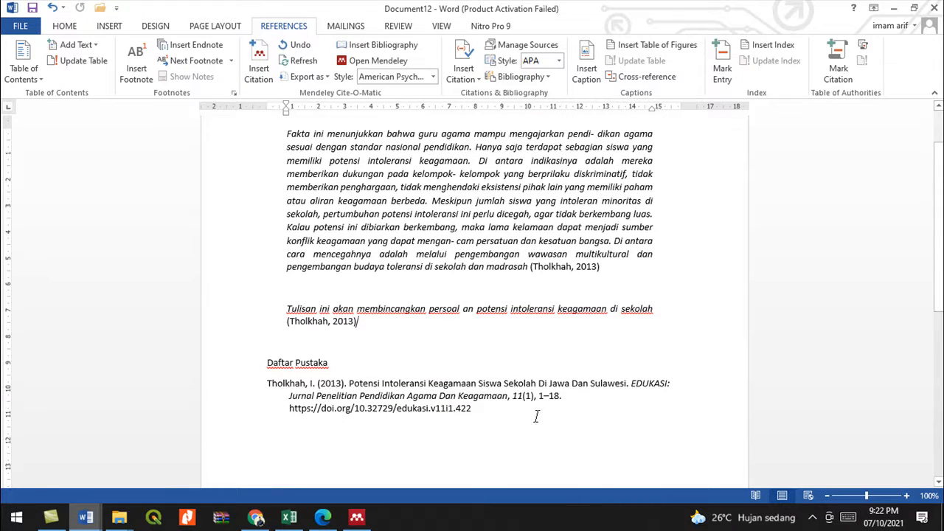
left_click(507, 419)
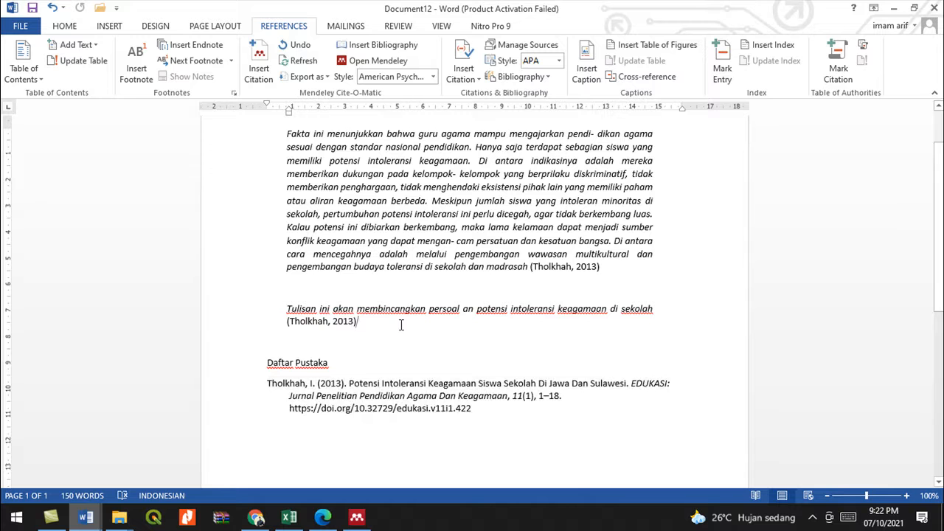
key("Return")
key("Return")
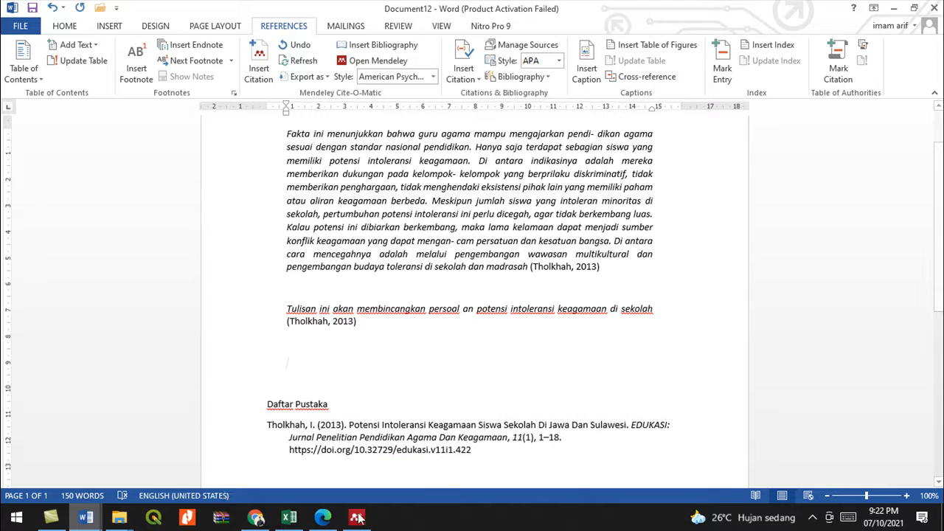
- Open the 2019 Kecenderungan Intoleransi paper from My Library in a reader tab
left_click(356, 515)
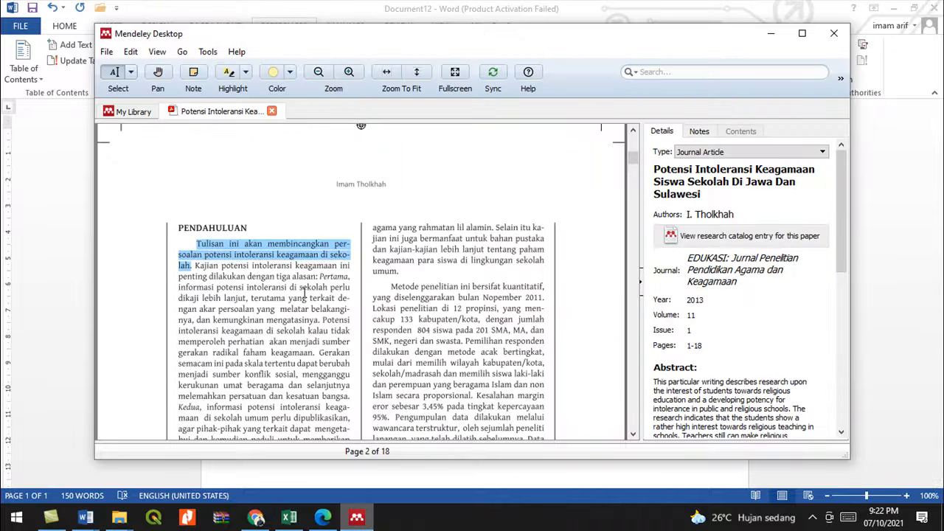
left_click(130, 111)
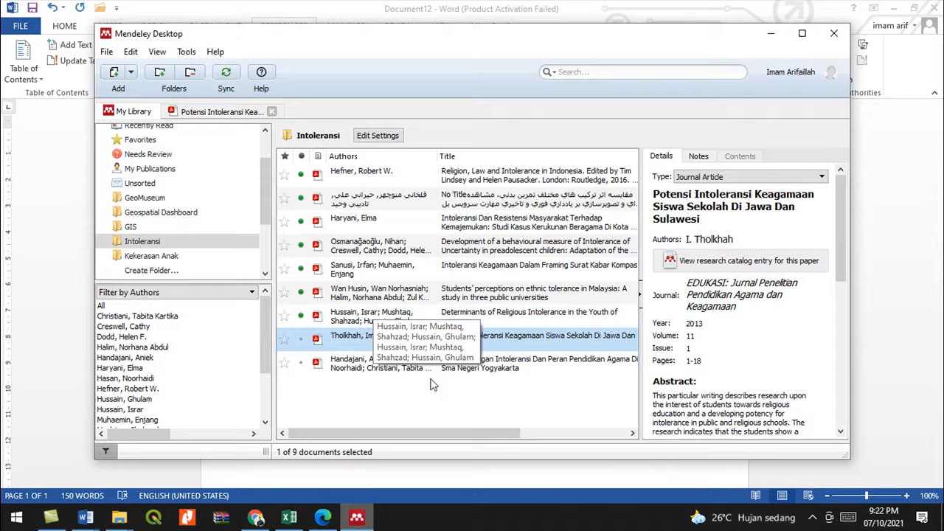
double_click(380, 372)
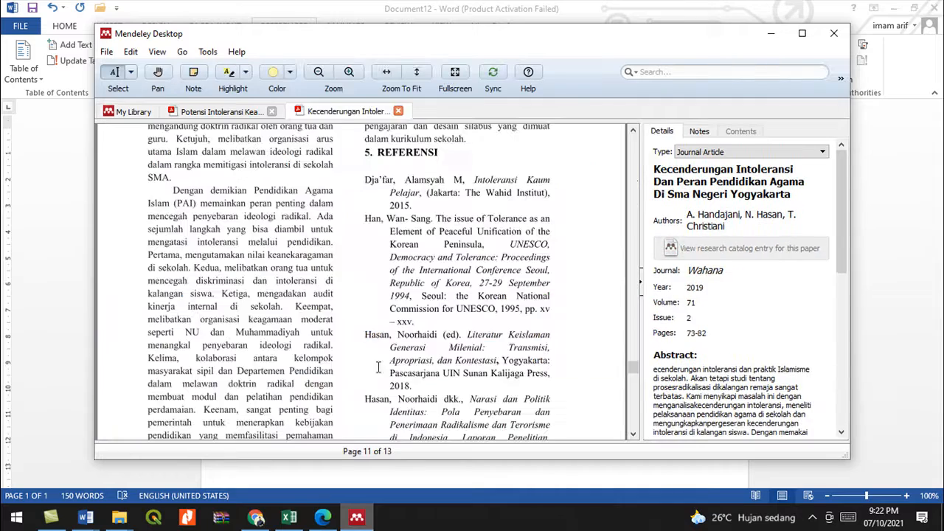
scroll(292, 336, "up", 2)
scroll(292, 335, "up", 15)
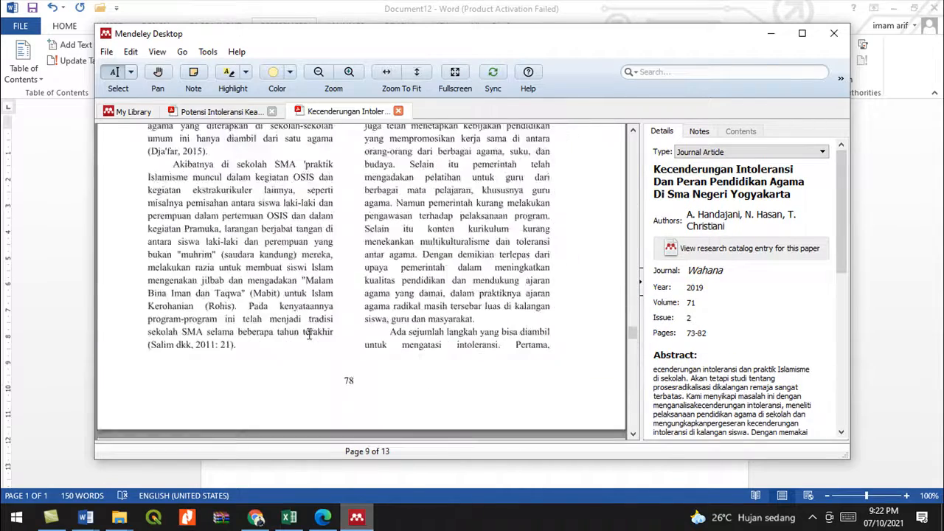
scroll(310, 333, "up", 10)
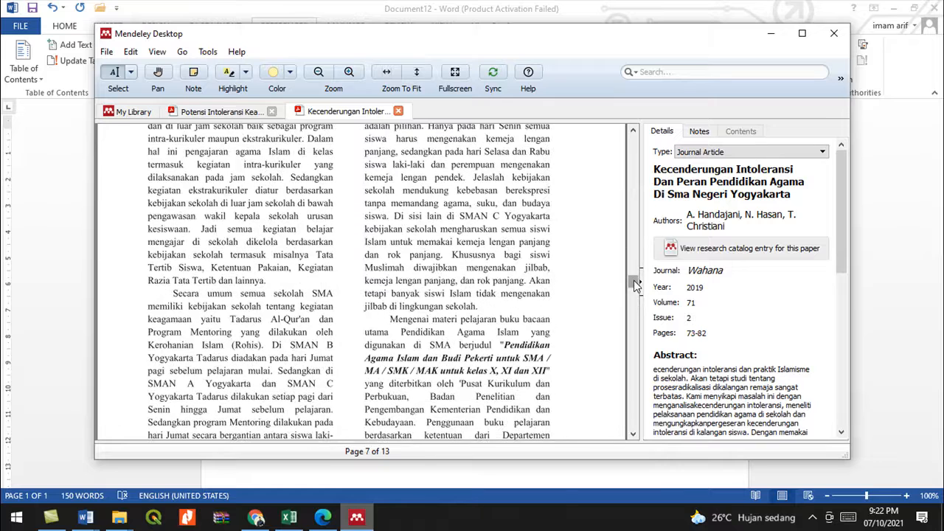
- Copy the numbered findings from the paper's Abstrak
left_click_drag(632, 281, 603, 122)
scroll(279, 378, "down", 3)
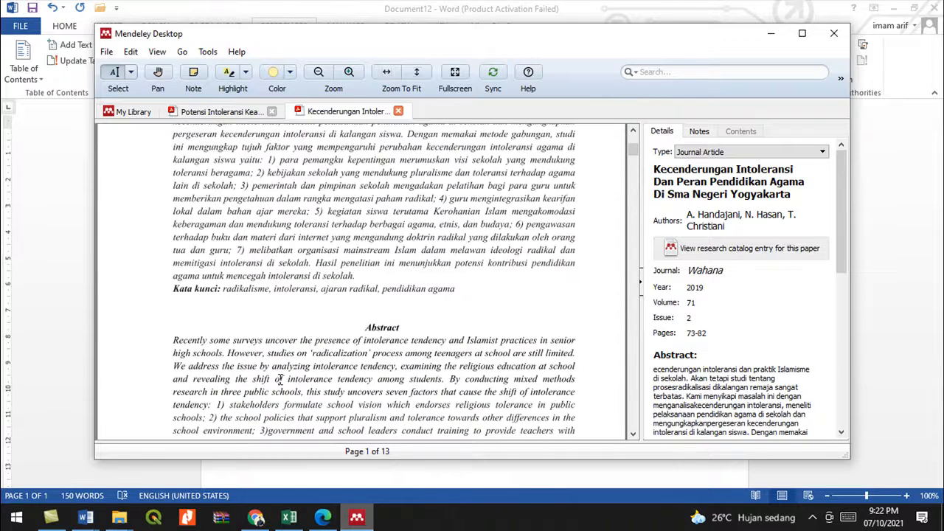
scroll(279, 379, "up", 1)
left_click_drag(268, 200, 358, 317)
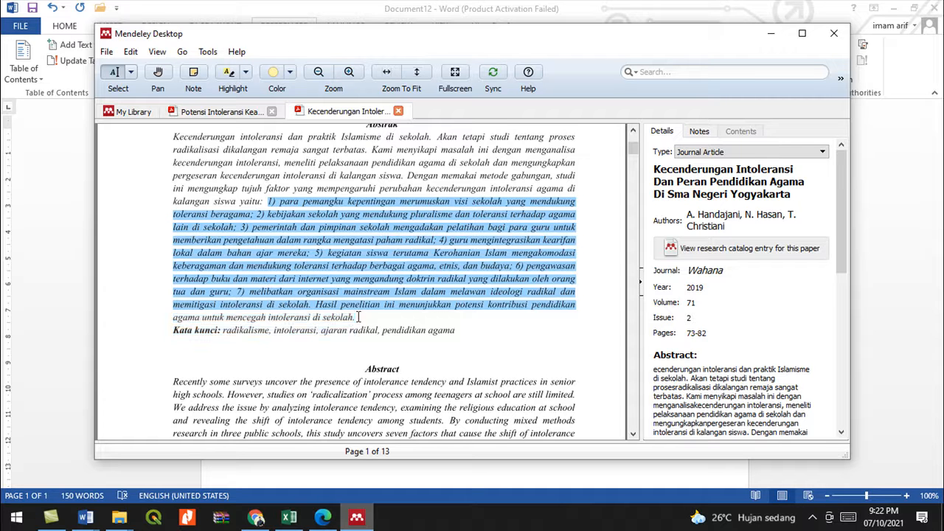
right_click(351, 278)
left_click(382, 323)
- Paste the copied Abstrak findings on the empty line below the first cited sentence
mouse_move(86, 518)
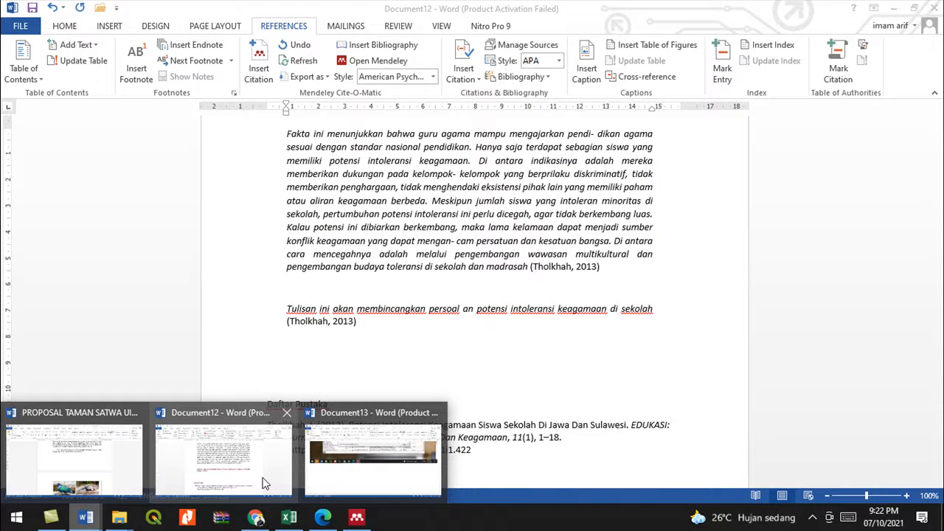
left_click(269, 483)
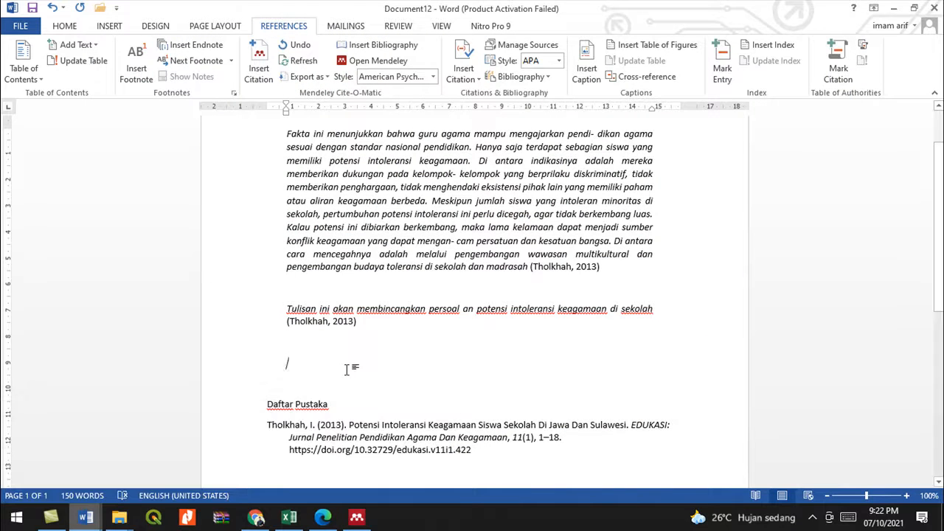
left_click(347, 369)
key("ctrl+v")
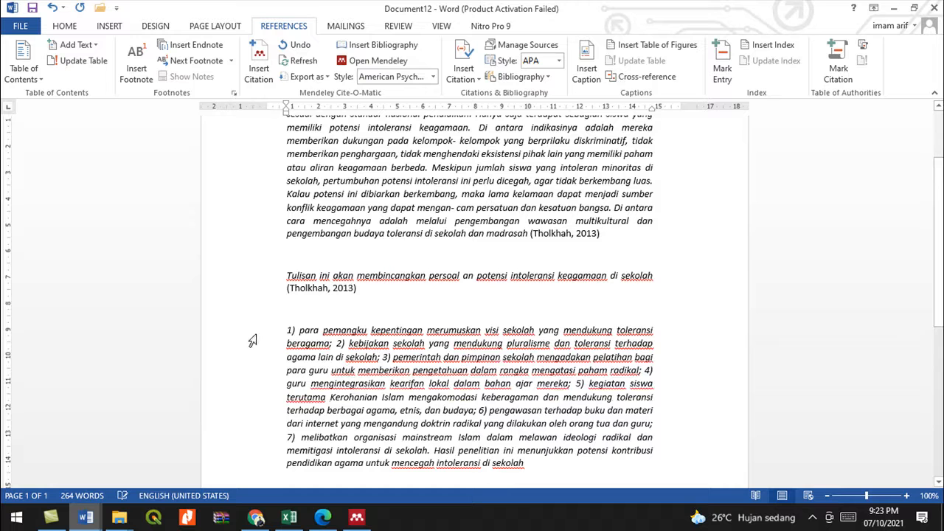
left_click(282, 334)
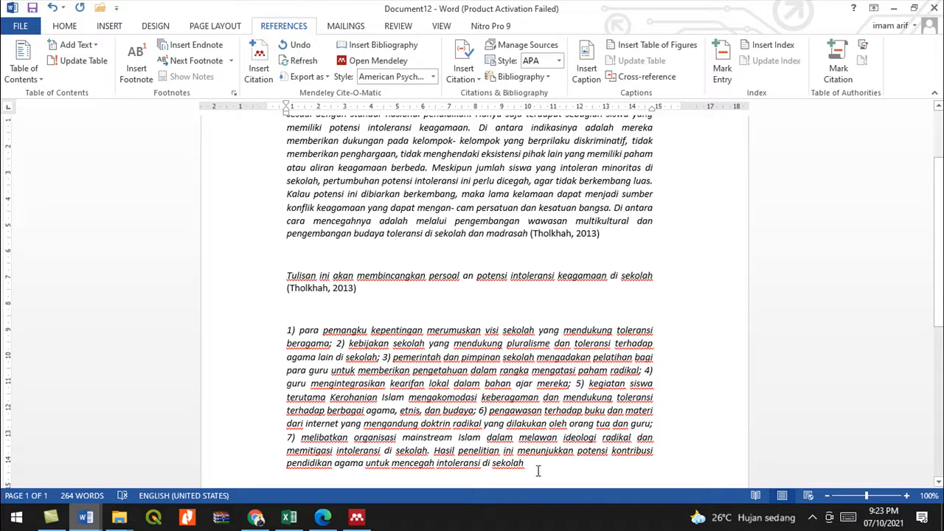
- Cite the 2019 Kecenderungan Intoleransi paper at the end of the pasted passage
left_click(259, 52)
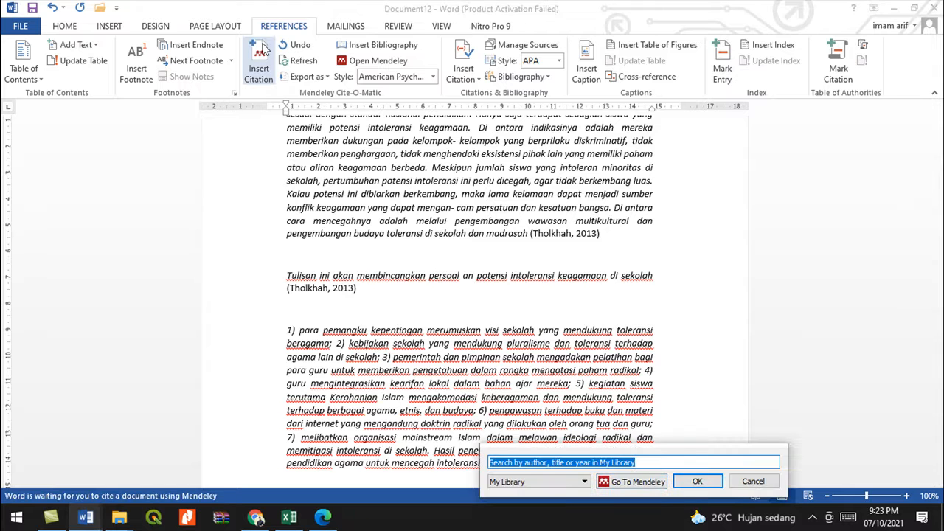
left_click(626, 482)
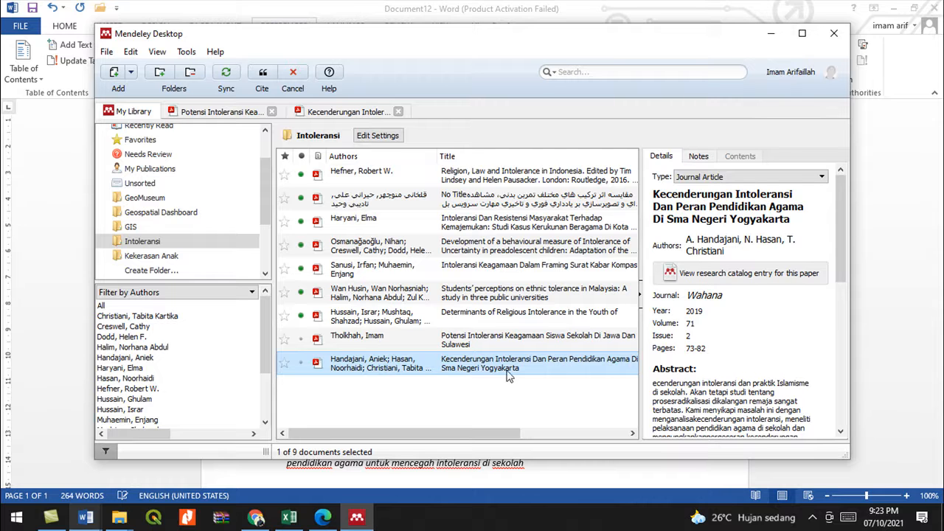
double_click(476, 367)
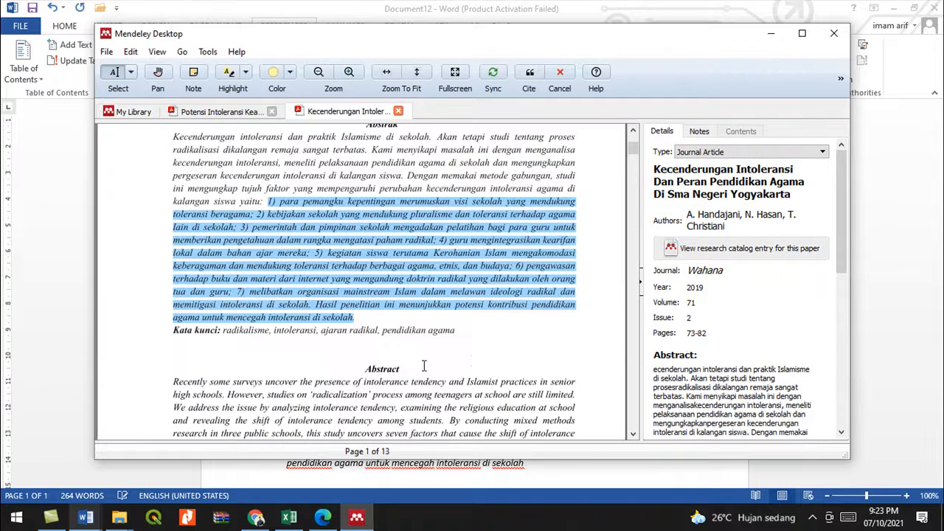
left_click(530, 74)
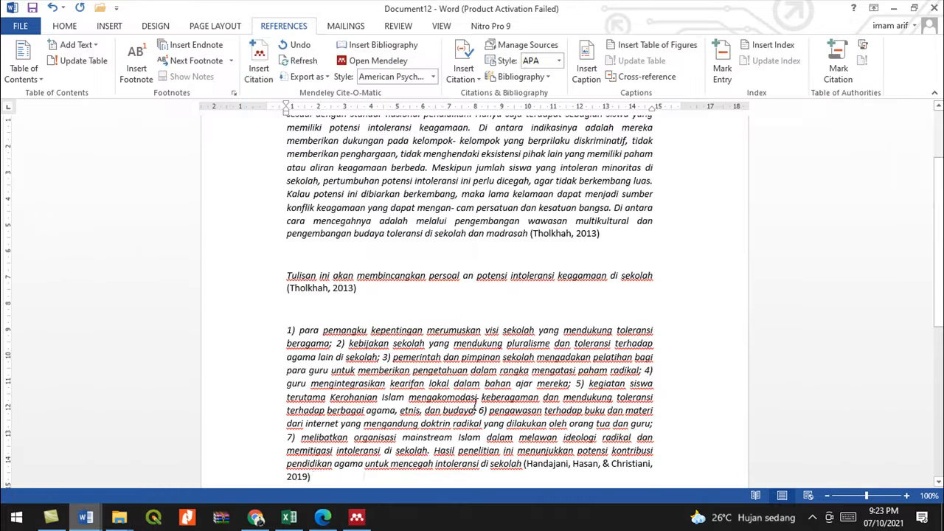
scroll(560, 373, "down", 3)
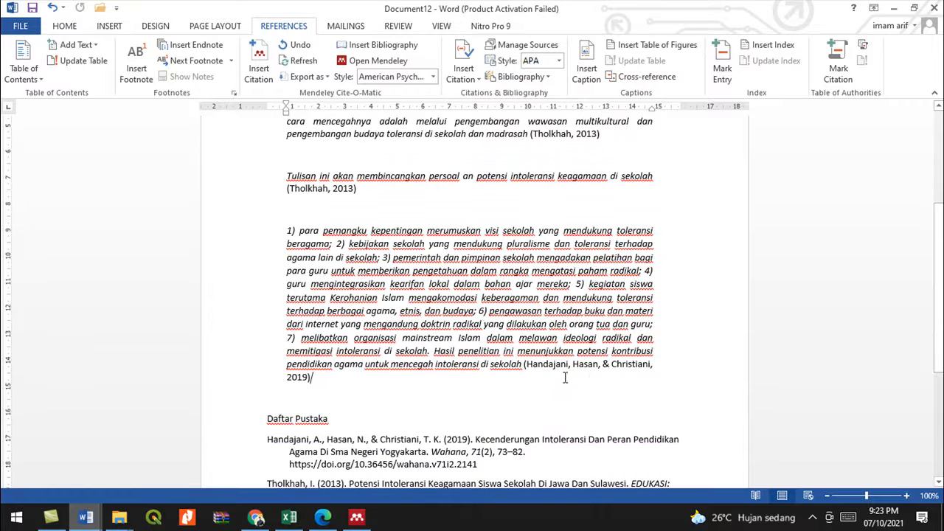
scroll(600, 375, "down", 2)
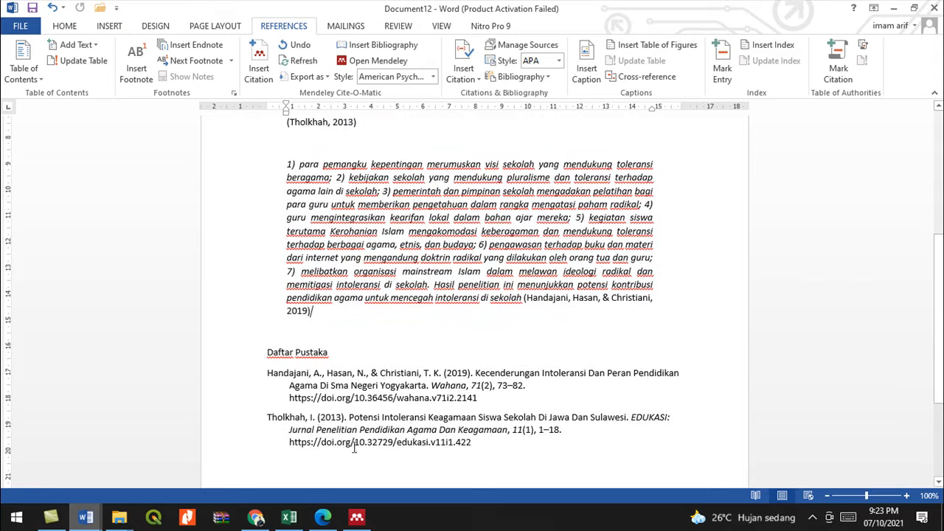
- Review the two-entry Daftar Pustaka, then add a line after the passage and undo the numbered item
left_click(484, 452)
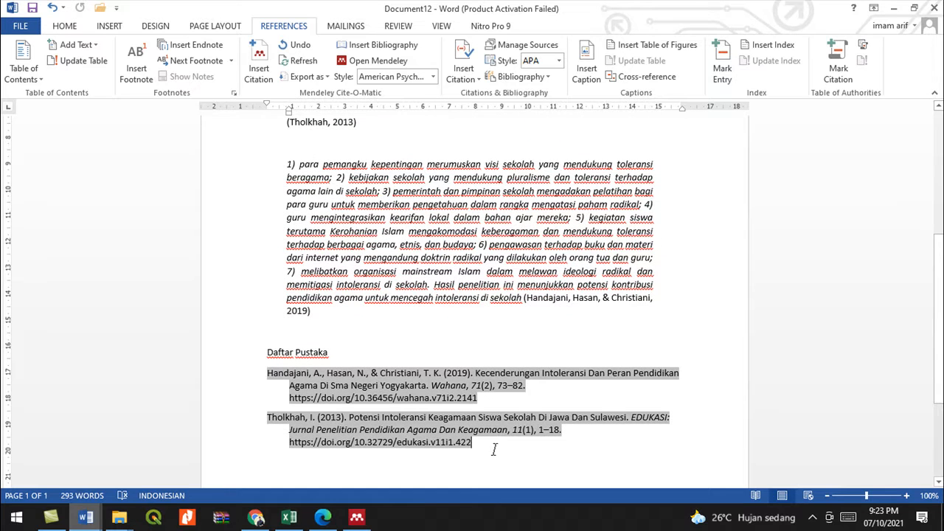
scroll(435, 405, "up", 5)
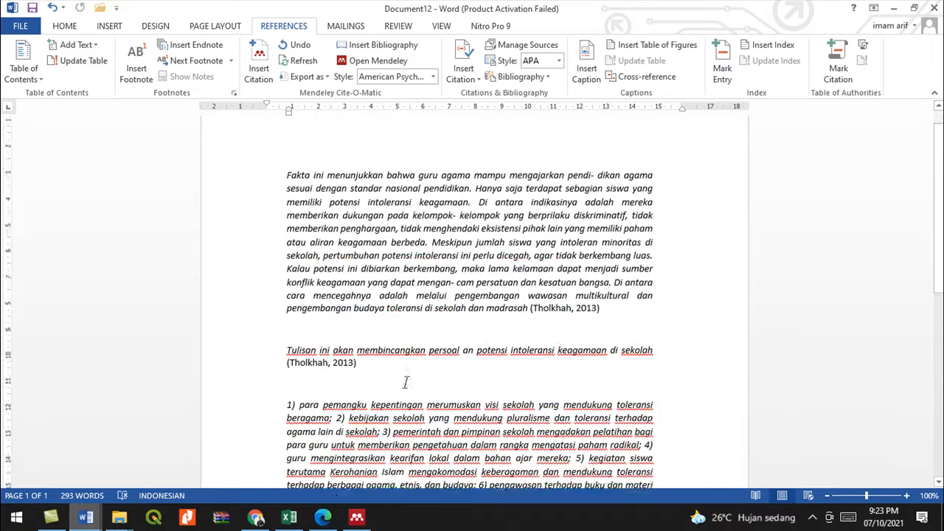
scroll(397, 386, "down", 6)
left_click(330, 247)
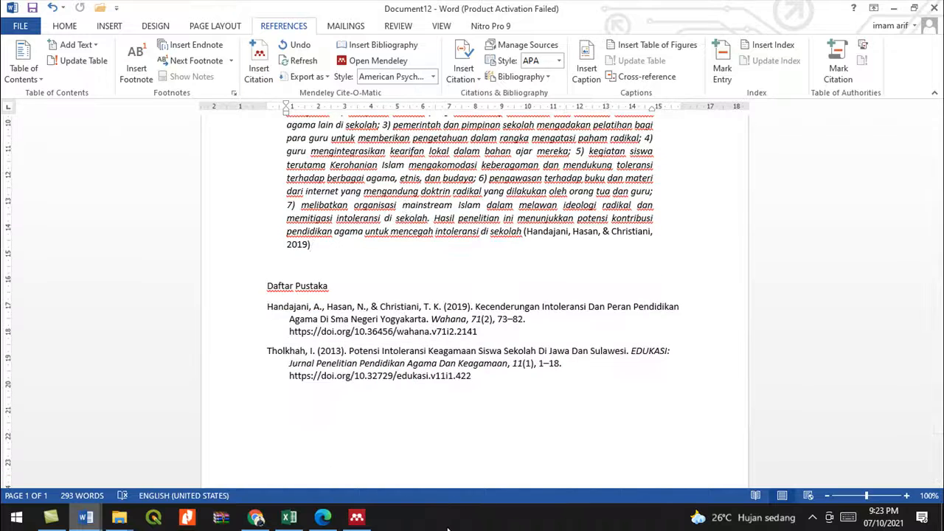
key("Return")
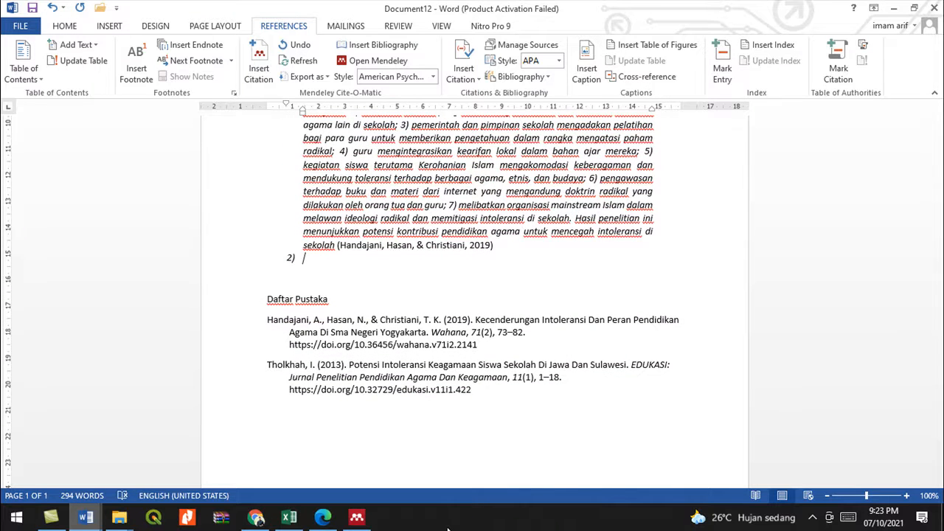
key("ctrl+z")
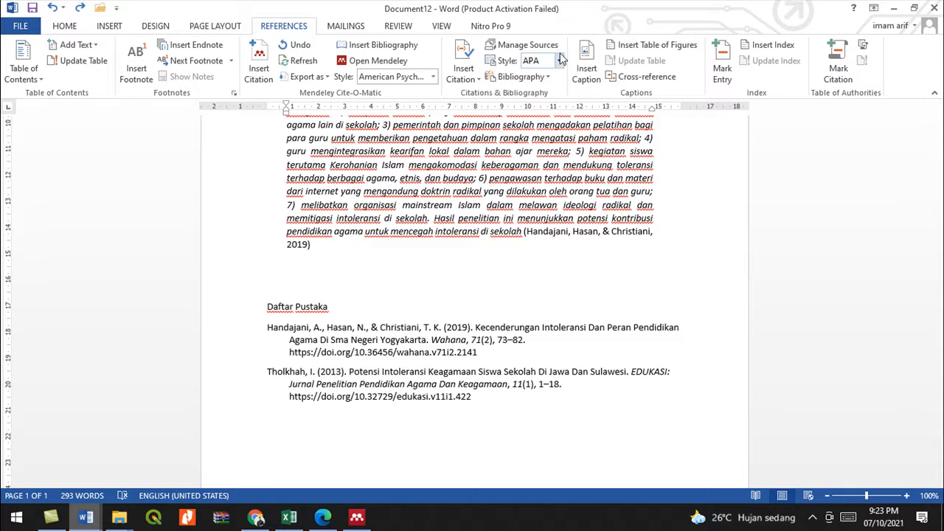
- Try the IEEE citation style and inspect the resulting [2] citation
left_click(432, 77)
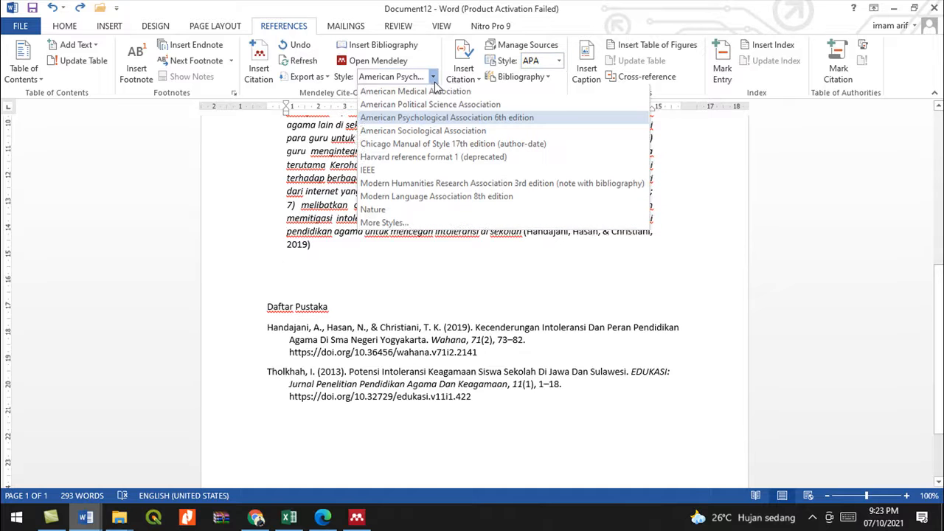
left_click(372, 172)
left_click(560, 62)
left_click(542, 231)
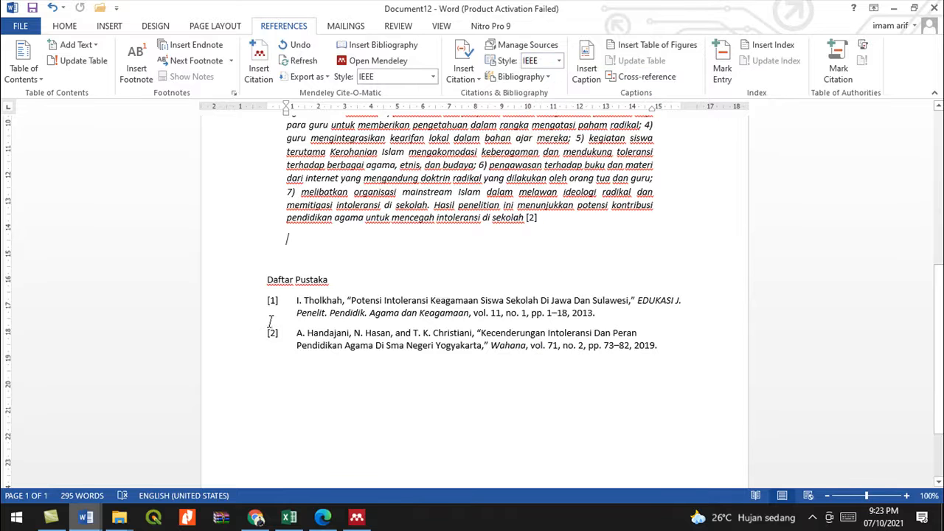
scroll(271, 322, "up", 2)
left_click(534, 286)
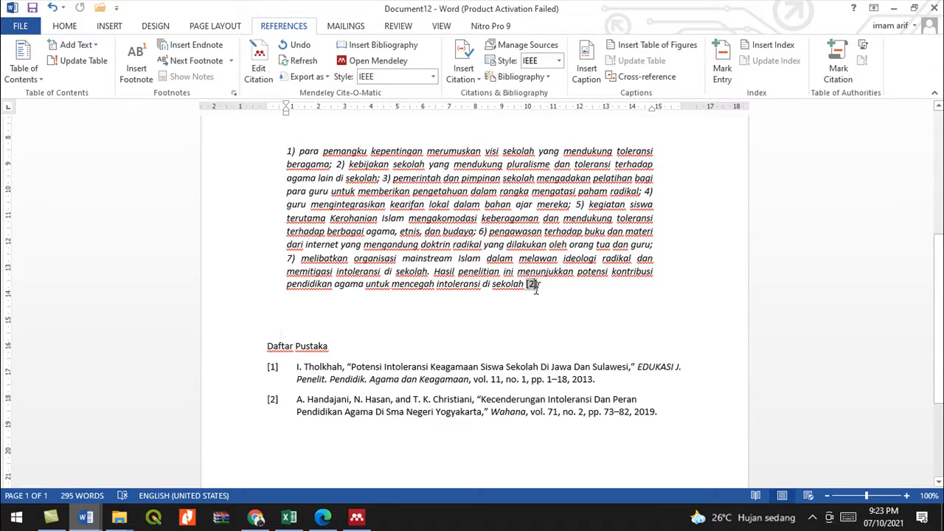
left_click(549, 289)
scroll(284, 373, "up", 1)
scroll(314, 374, "down", 1)
scroll(314, 374, "up", 5)
scroll(541, 355, "down", 3)
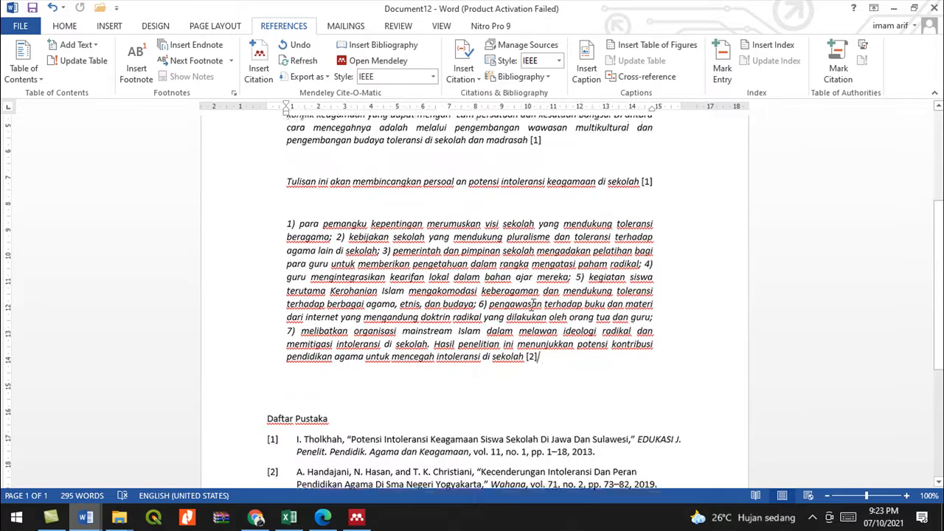
- Set Mendeley's citation style to American Political Science Association and Word's style to APA
left_click(433, 76)
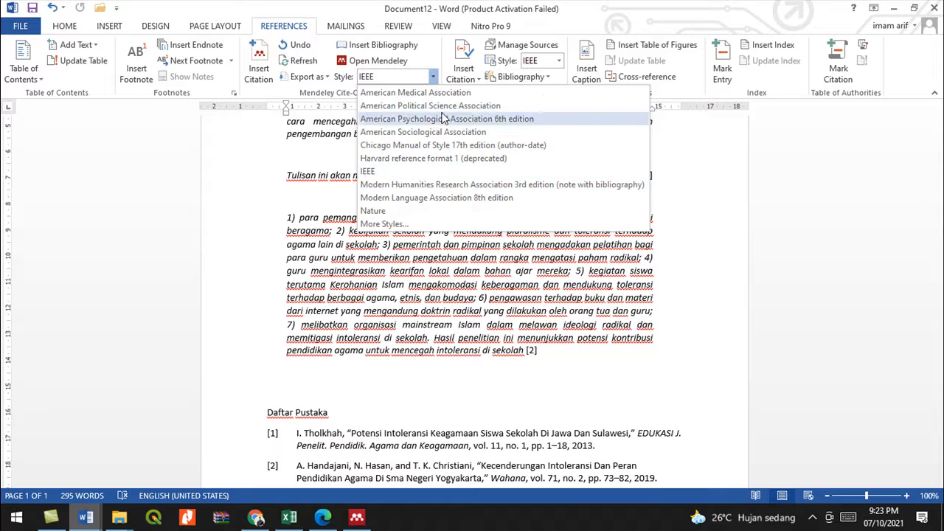
left_click(442, 106)
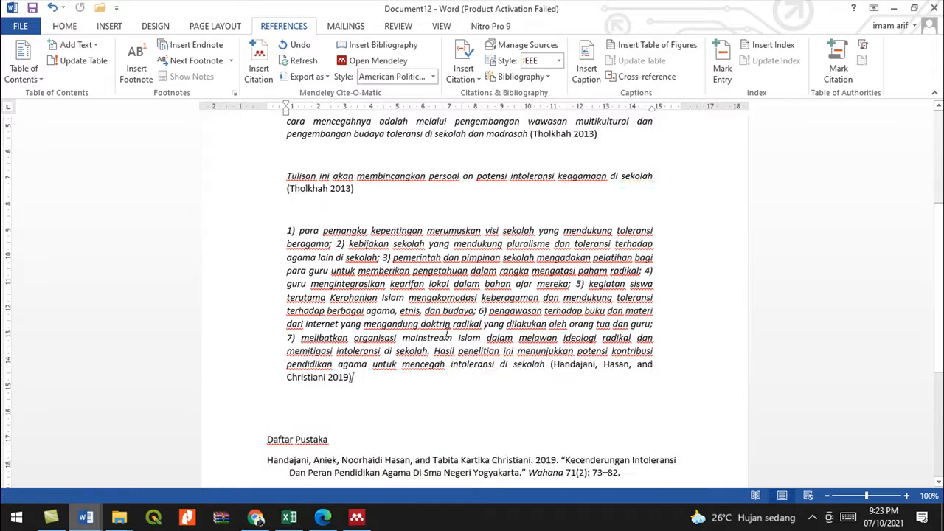
left_click(560, 62)
left_click(553, 83)
scroll(448, 314, "down", 3)
left_click(388, 347)
scroll(388, 347, "up", 4)
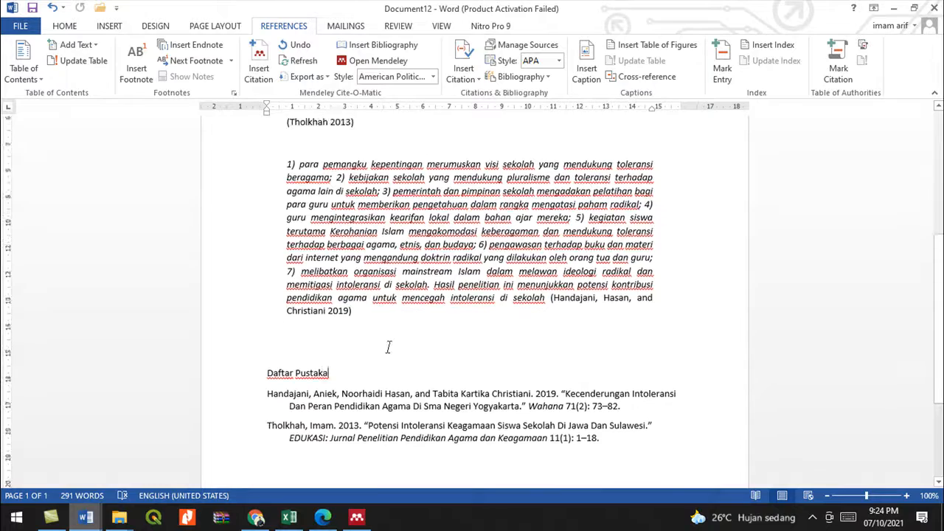
scroll(426, 297, "up", 2)
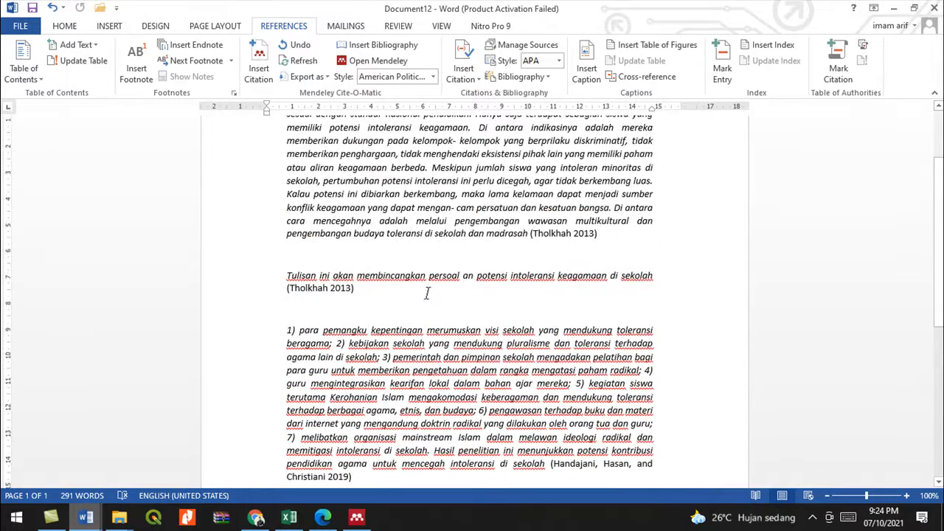
scroll(426, 293, "up", 3)
scroll(425, 292, "down", 6)
scroll(426, 288, "down", 4)
- Return Mendeley Desktop to the Intoleransi library view
left_click(357, 518)
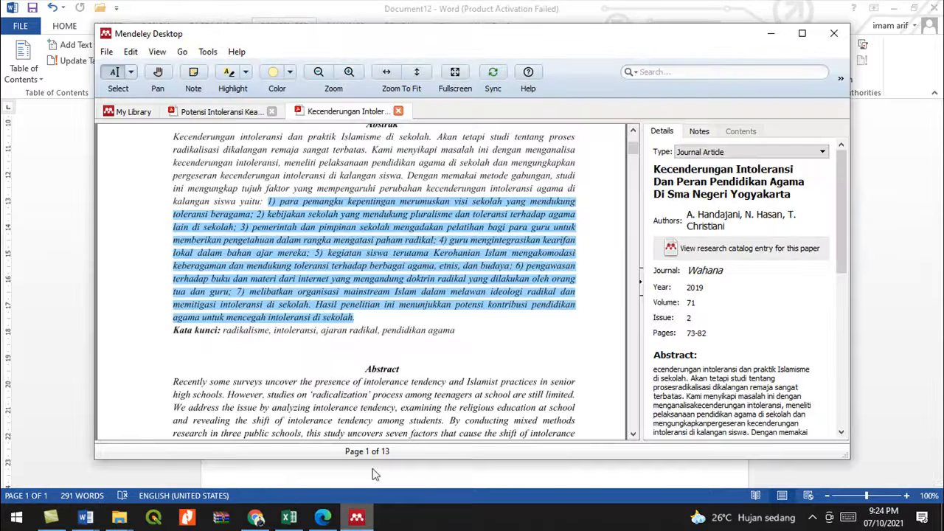
left_click(135, 111)
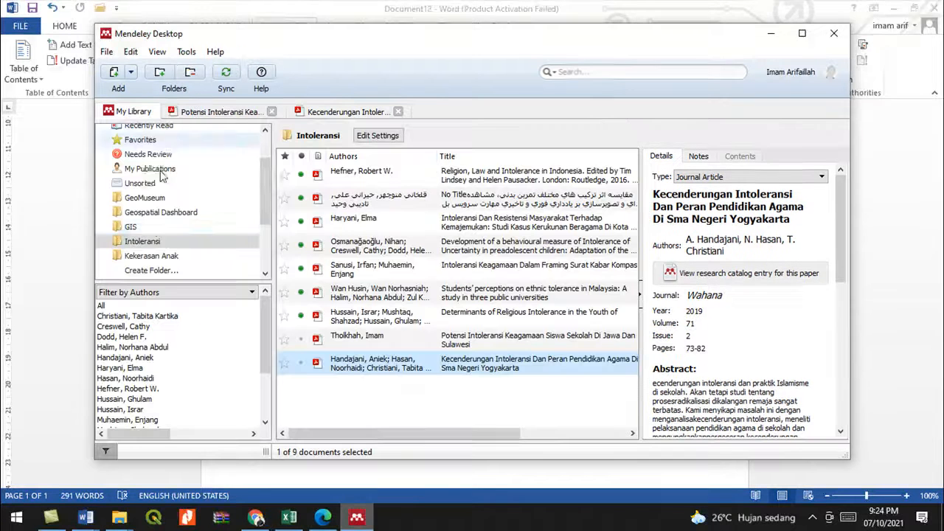
scroll(164, 215, "up", 1)
scroll(165, 206, "down", 2)
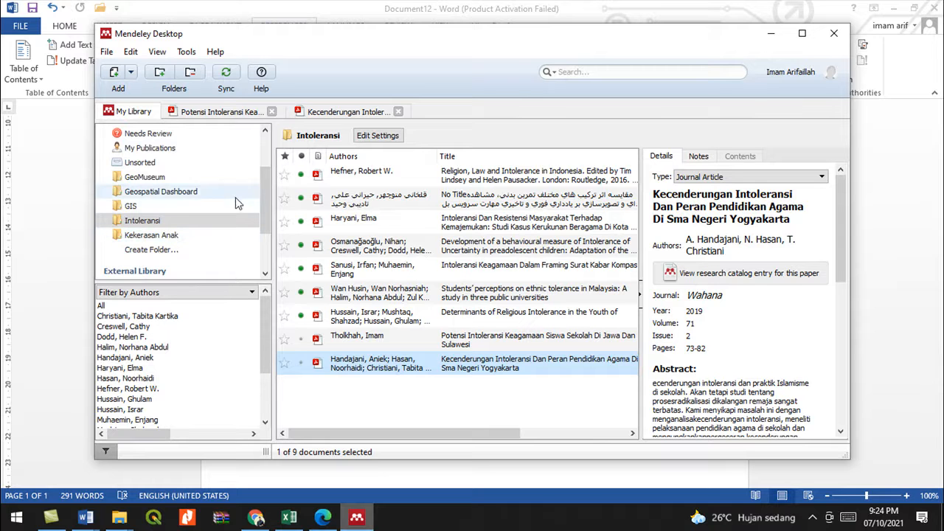
left_click_drag(262, 193, 247, 223)
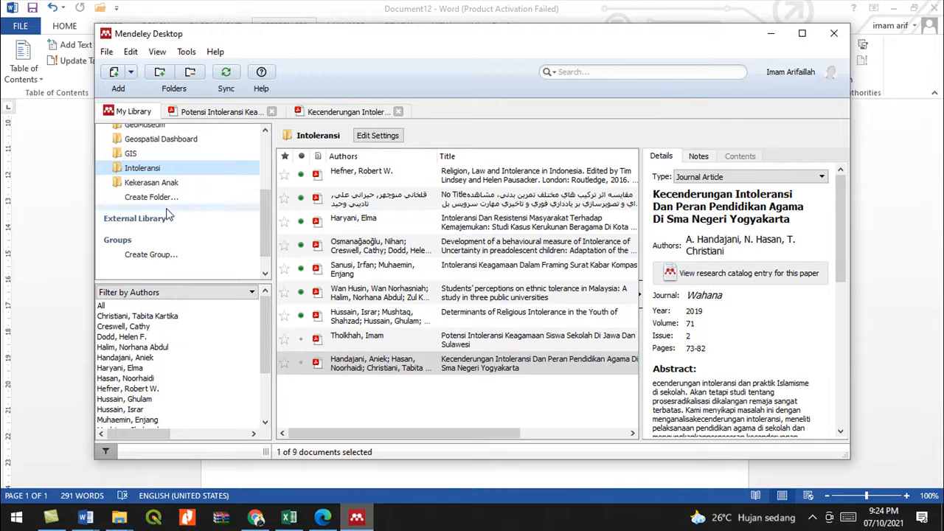
scroll(264, 228, "down", 1)
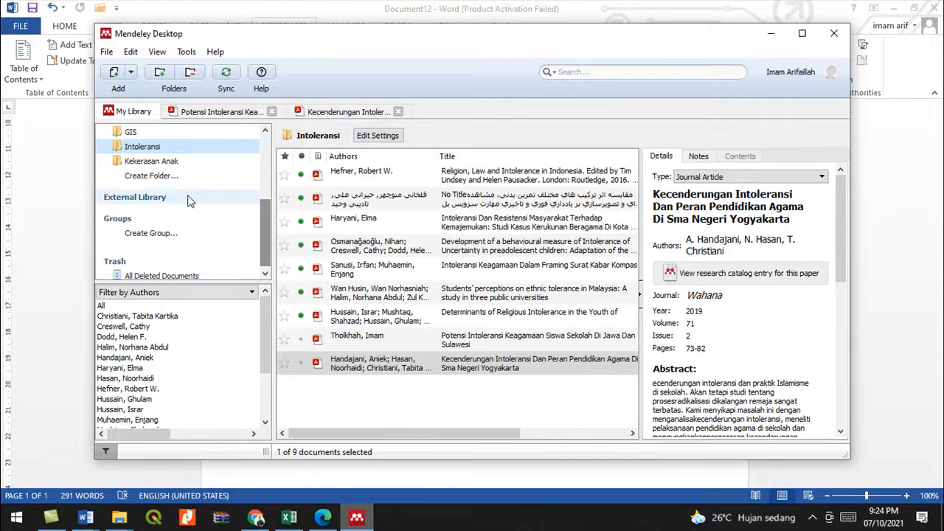
- Create a new library folder named Geopark
left_click(151, 175)
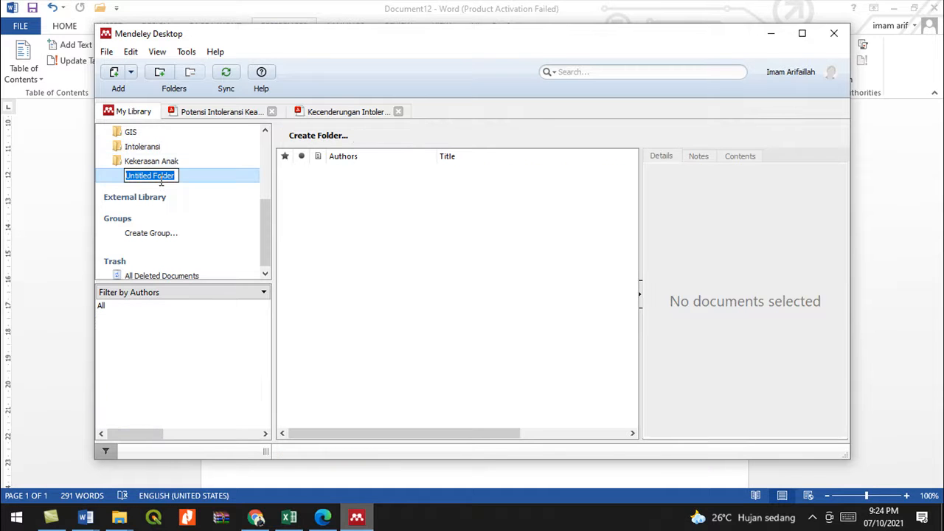
type("Geo")
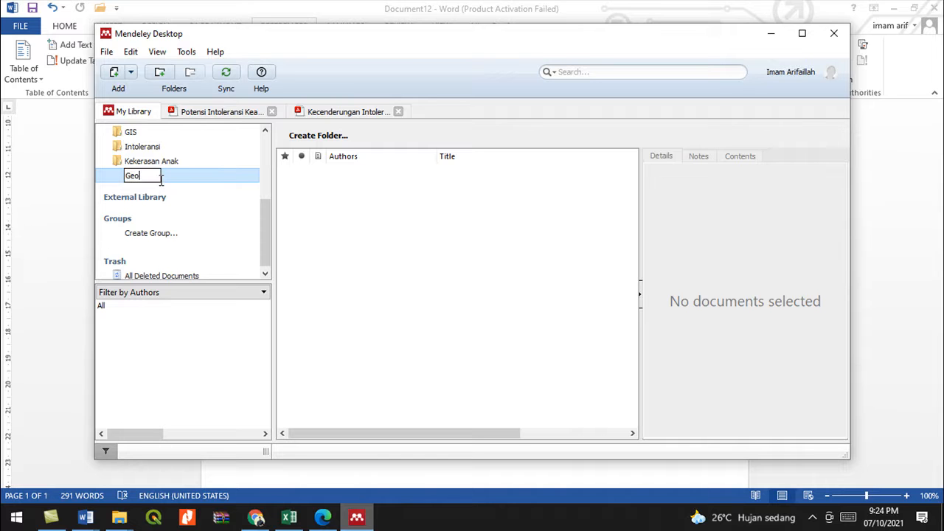
type("park")
key("Return")
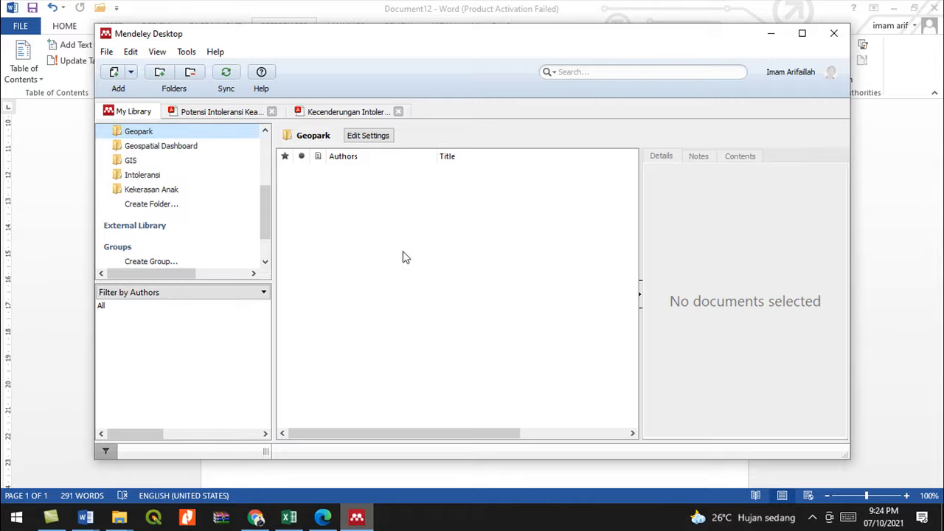
- Search Google Scholar for GEOPARK and open the UNESCO GEOPARK result in a new tab
left_click(257, 519)
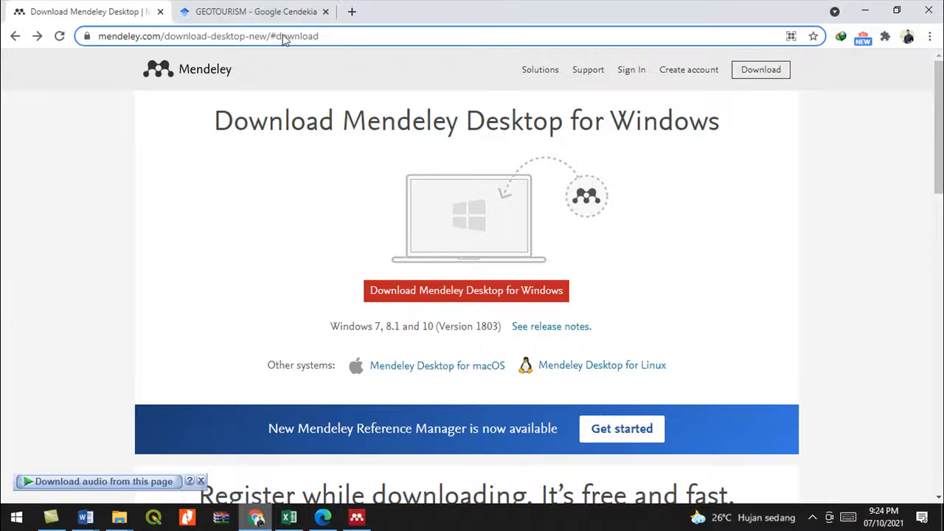
left_click(270, 15)
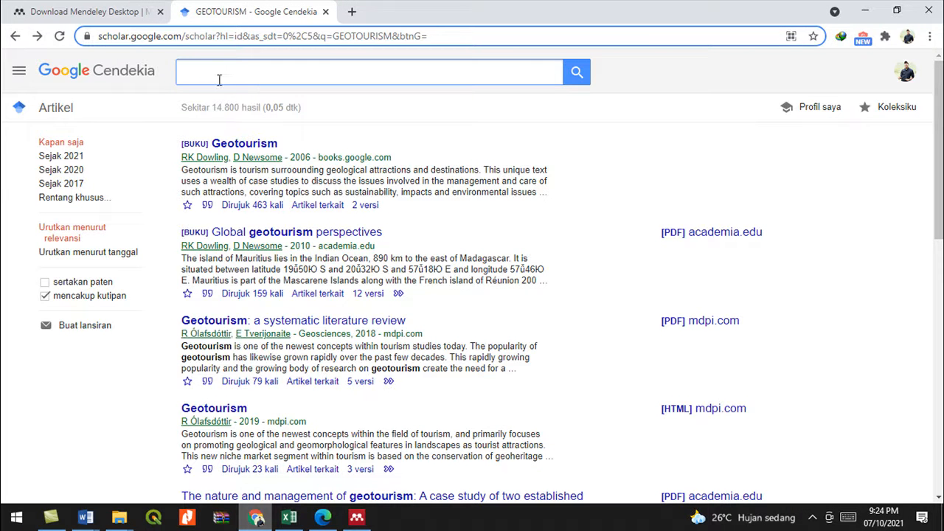
type("geop")
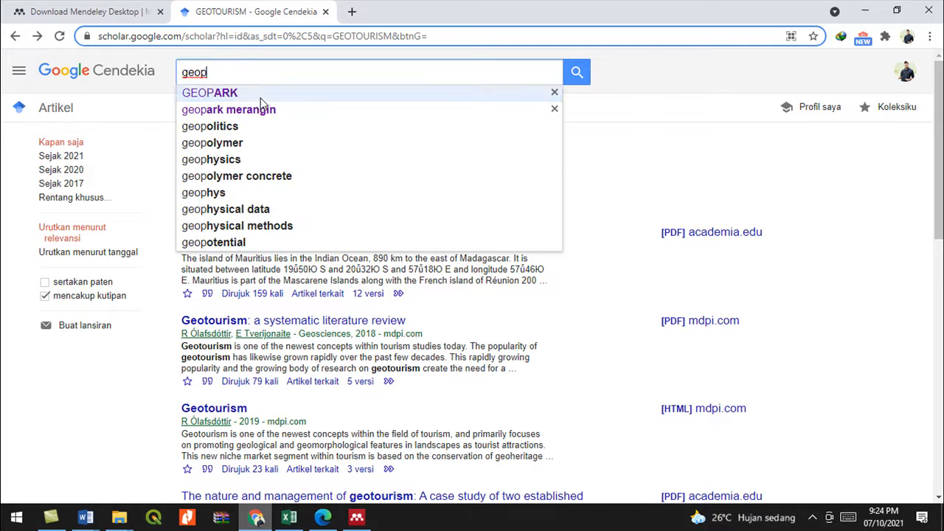
left_click(256, 98)
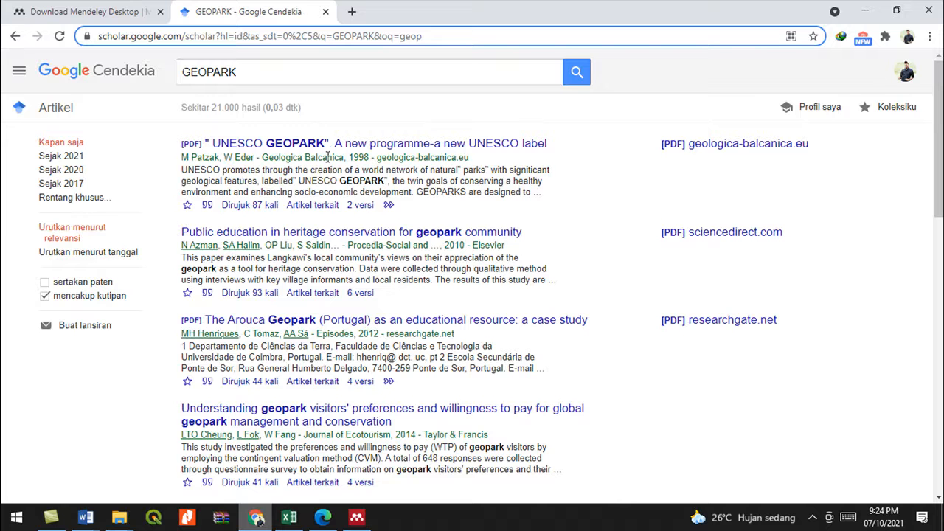
right_click(356, 147)
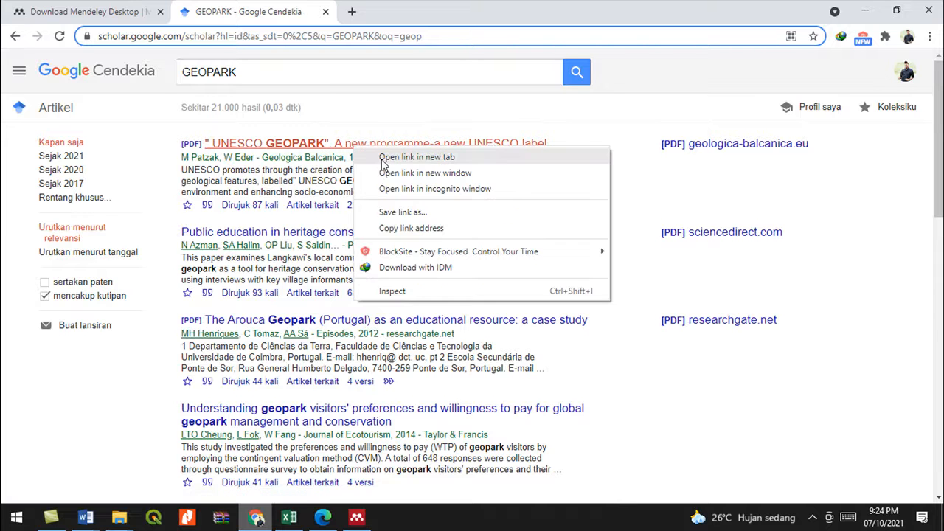
left_click(383, 160)
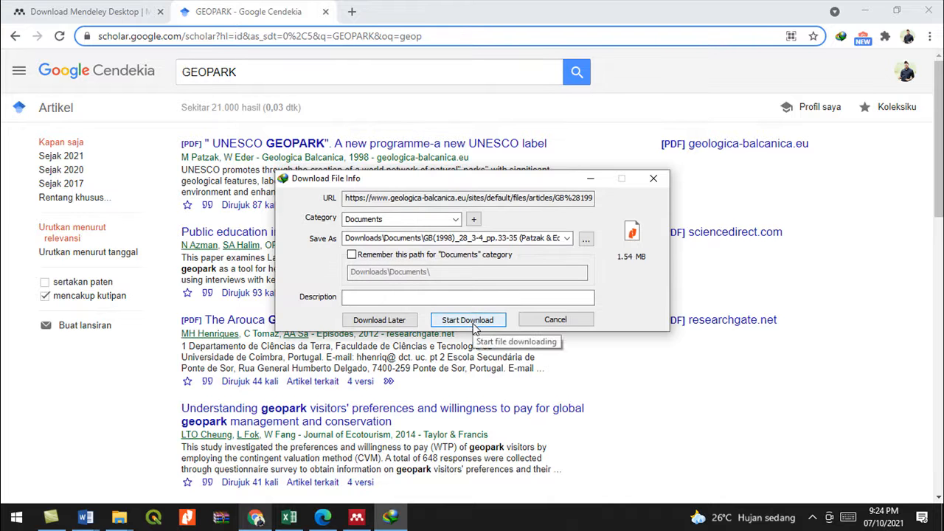
- Download the UNESCO GEOPARK and The Arouca Geopark PDFs
left_click(472, 321)
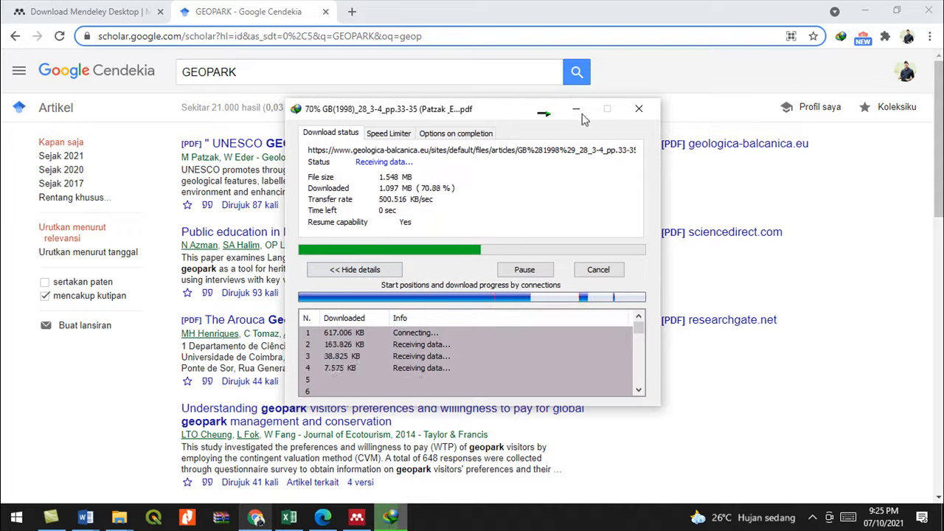
left_click(576, 109)
right_click(390, 321)
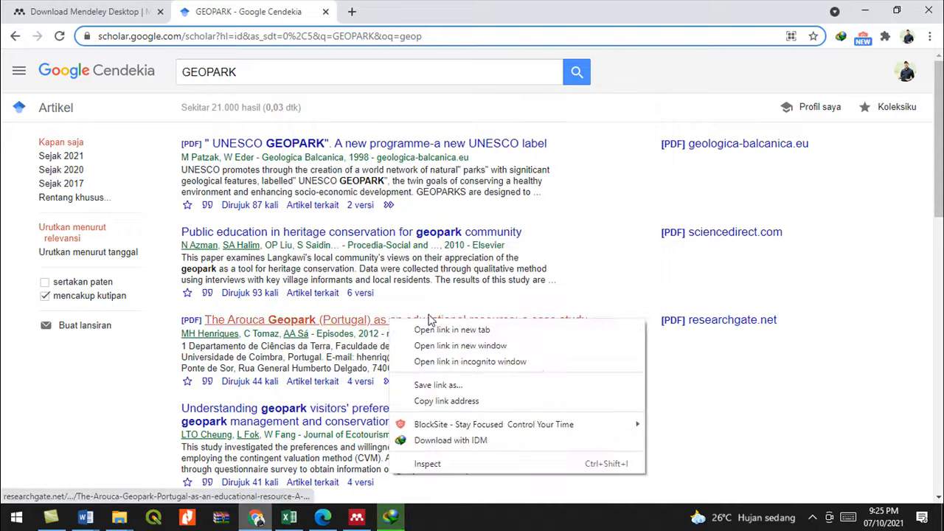
left_click(446, 329)
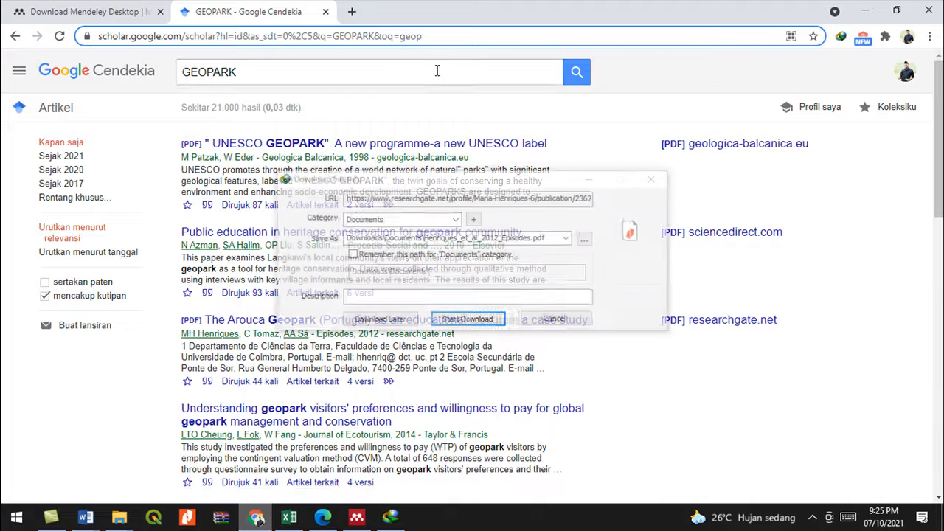
left_click(472, 318)
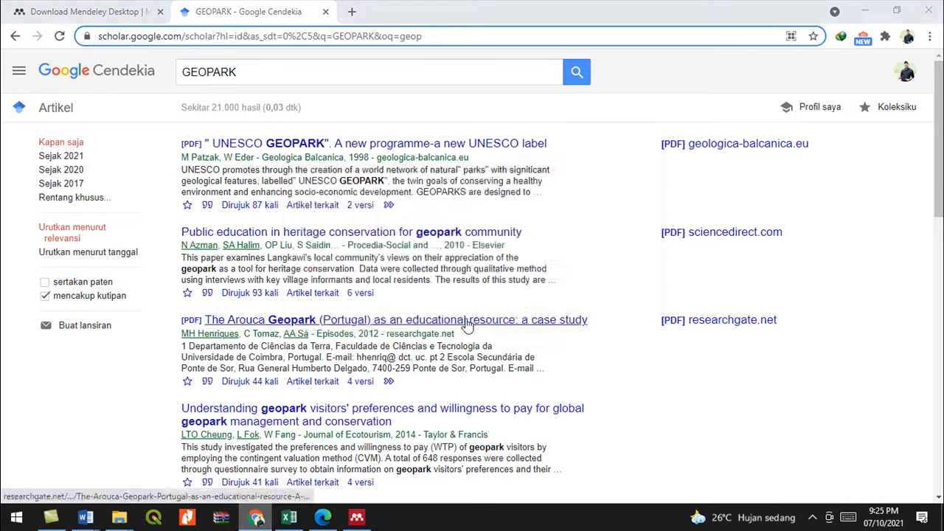
- Look at the heritage conservation article on ScienceDirect, then close it
right_click(391, 236)
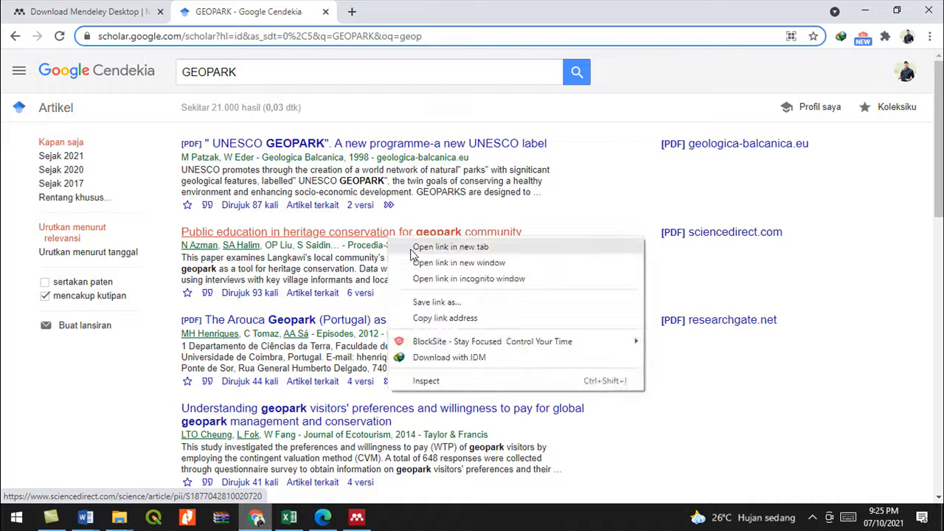
left_click(413, 249)
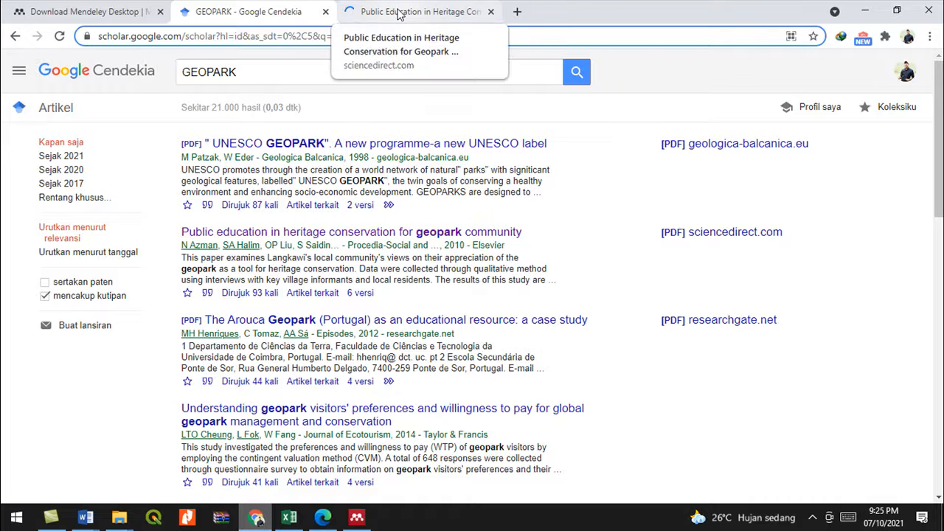
left_click(397, 13)
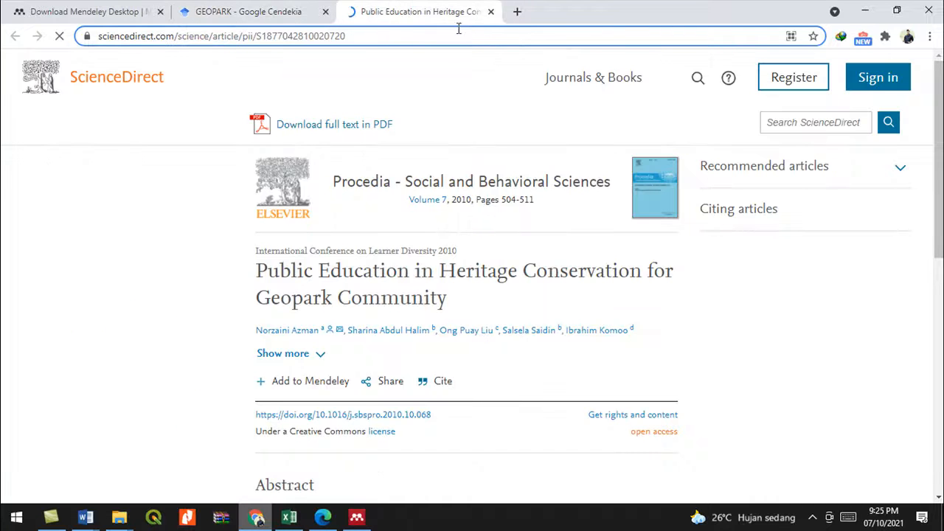
left_click(490, 12)
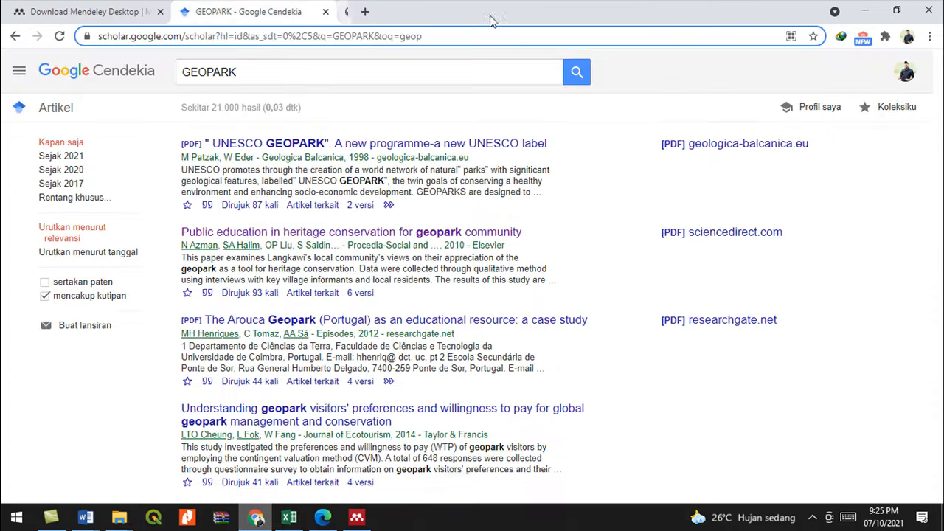
scroll(263, 388, "down", 1)
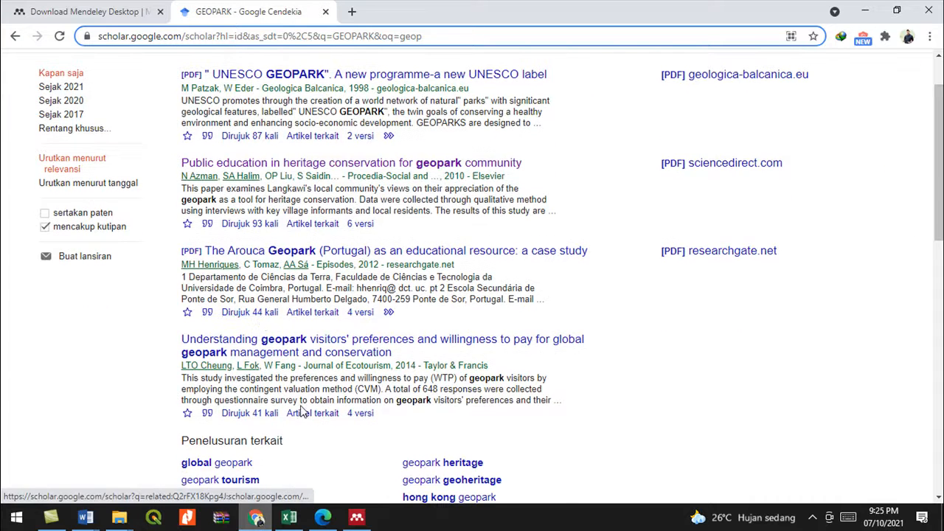
- Select the empty Geopark folder in Mendeley, cancelling the accidental rename, and begin adding files
left_click(356, 517)
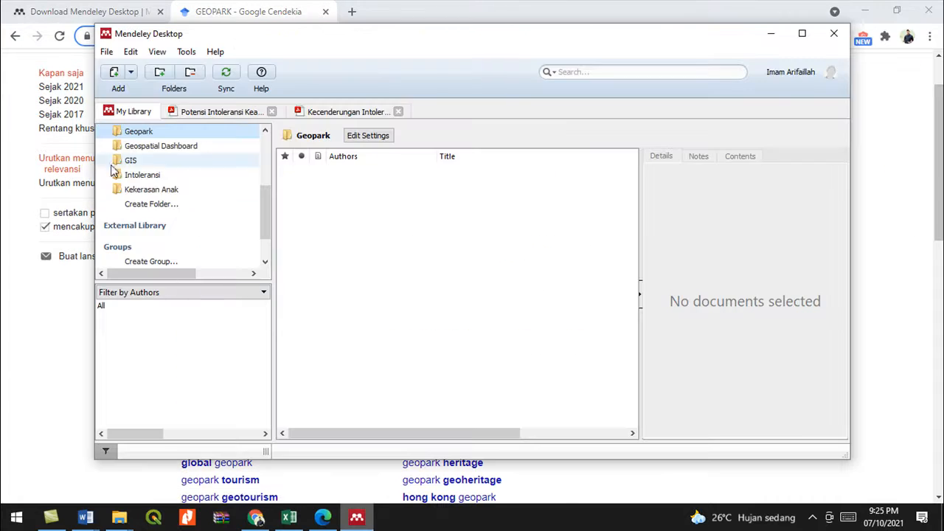
left_click(150, 134)
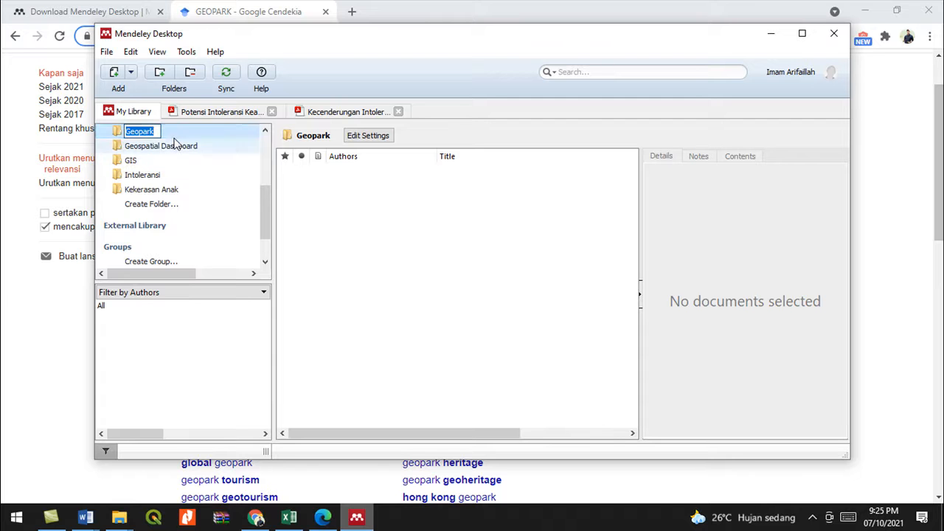
left_click(359, 190)
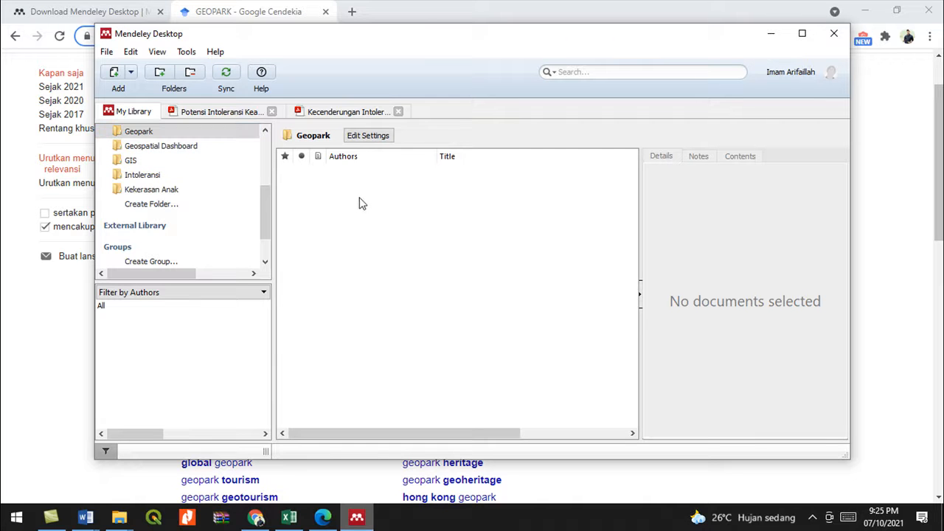
left_click(116, 79)
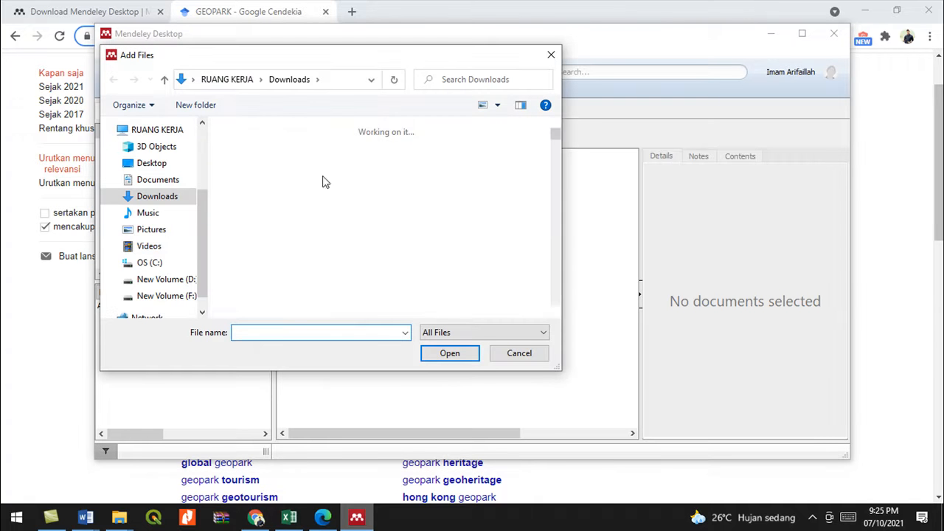
- Import the Henriques_et_al_2012_Episodes and Patzak & Eder PDFs from Downloads\Documents into Geopark
double_click(338, 183)
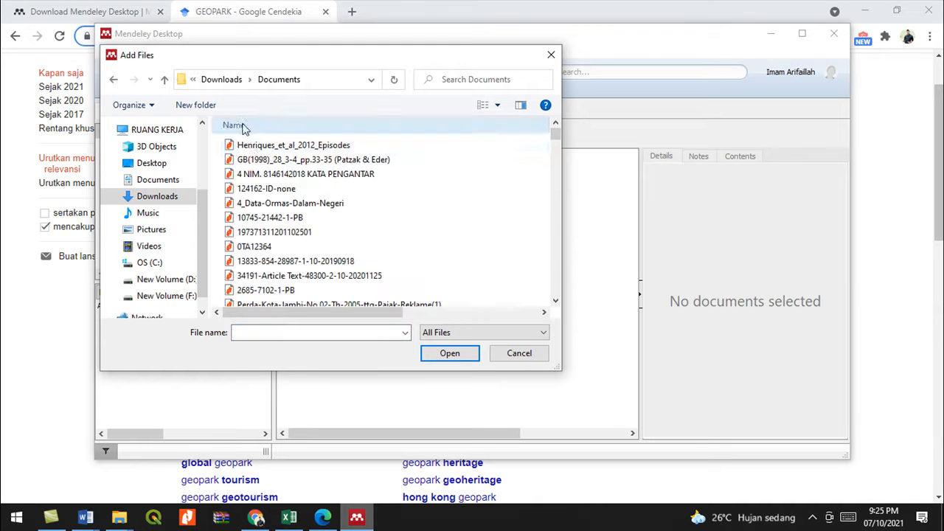
left_click(259, 148)
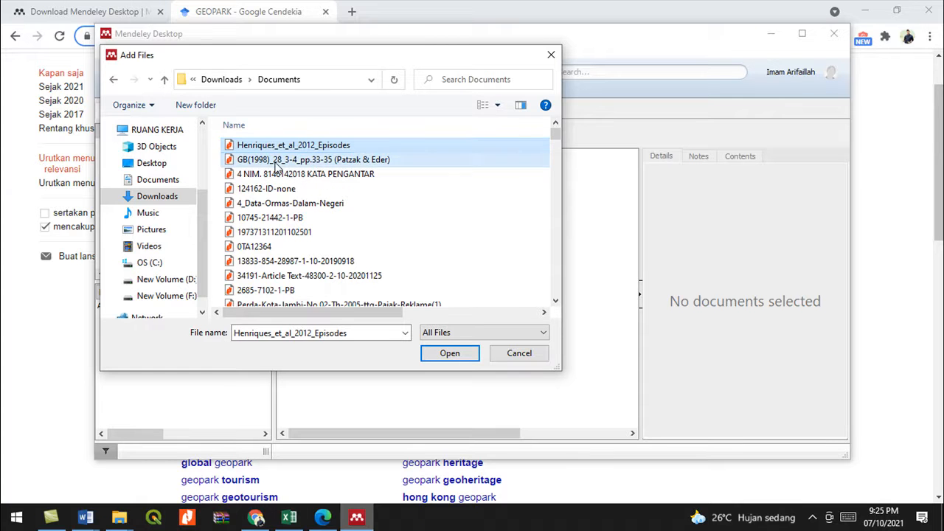
left_click(277, 163, "ctrl")
left_click(459, 355)
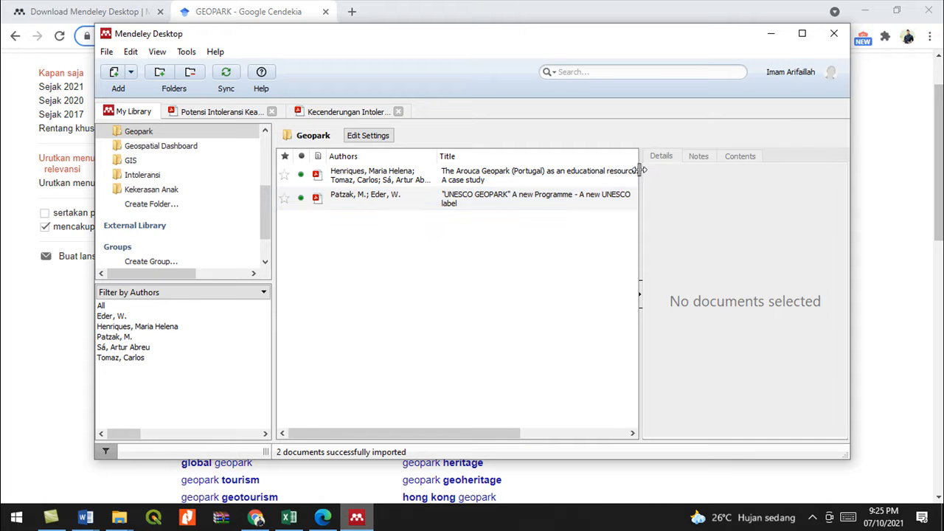
- Compare both imported papers' details and open the Arouca Geopark PDF in a reader tab
left_click(353, 179)
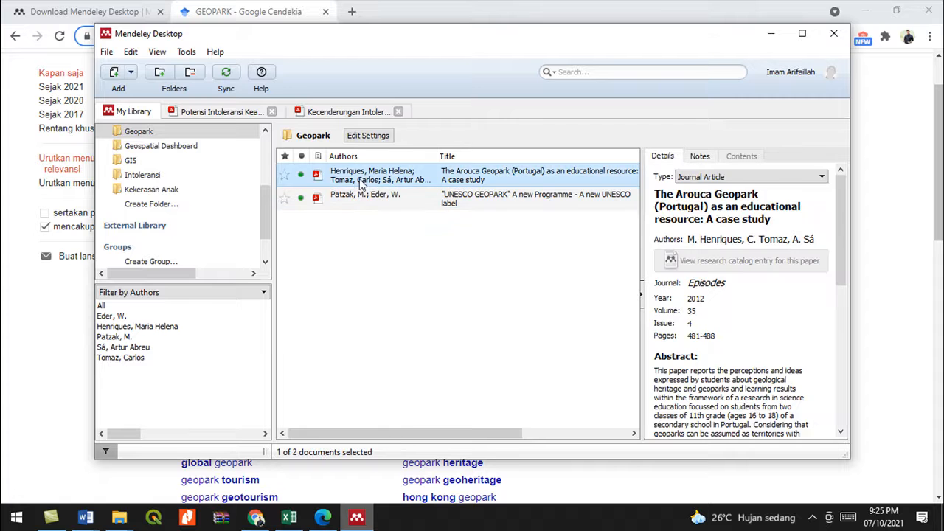
left_click(404, 196)
left_click(410, 177)
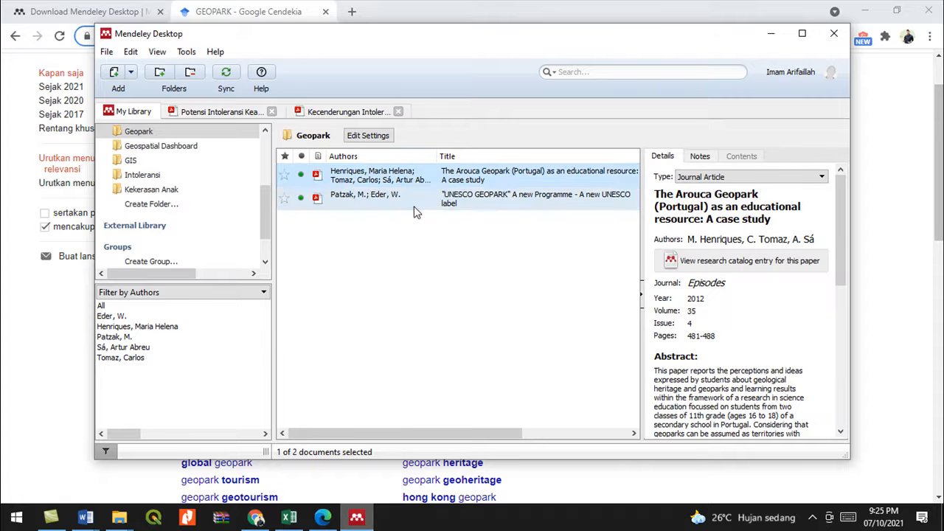
double_click(352, 180)
scroll(300, 302, "down", 3)
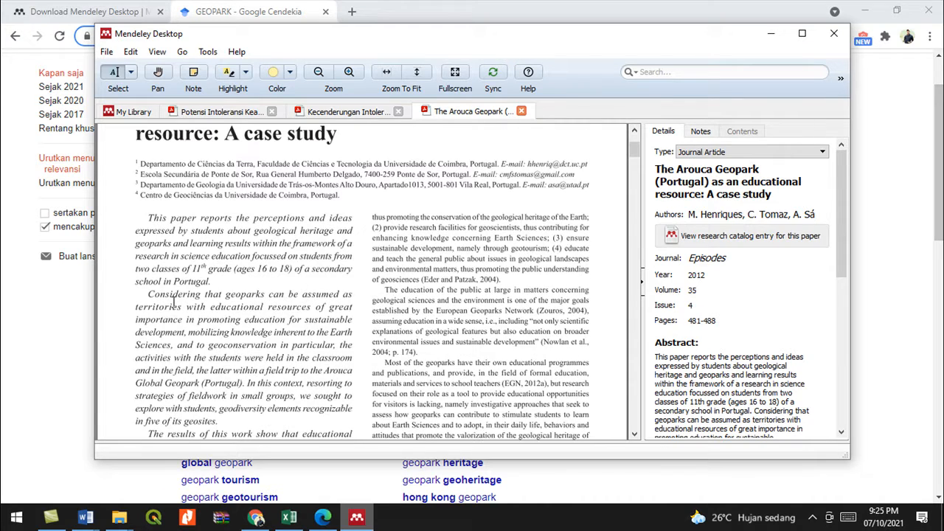
scroll(174, 303, "up", 1)
scroll(173, 302, "down", 7)
scroll(174, 304, "up", 4)
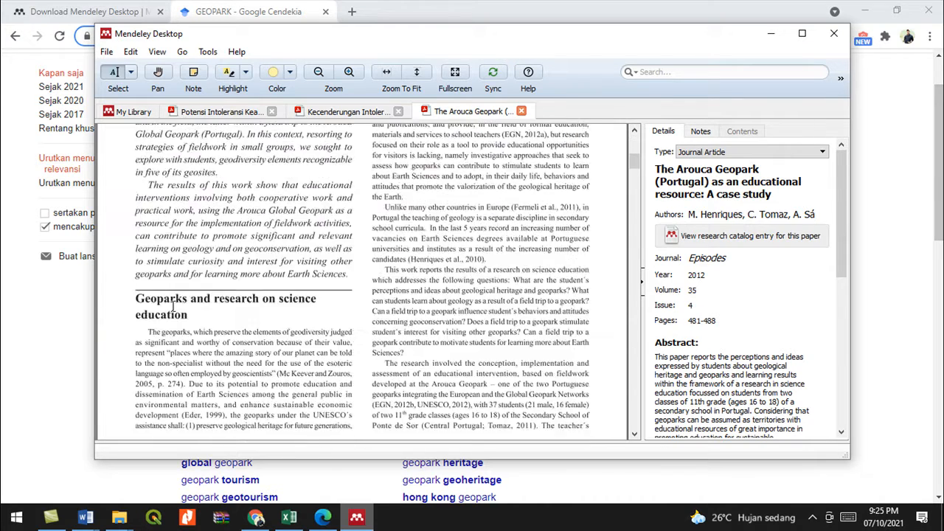
- Copy the sentence ending 'fieldwork activities' and bring up the open Word documents
left_click_drag(175, 278, 351, 306)
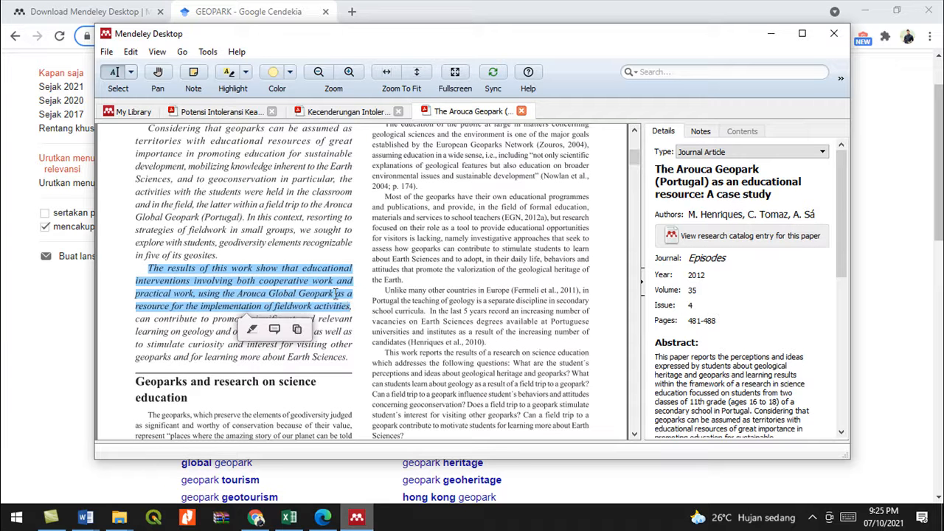
right_click(351, 306)
left_click(351, 343)
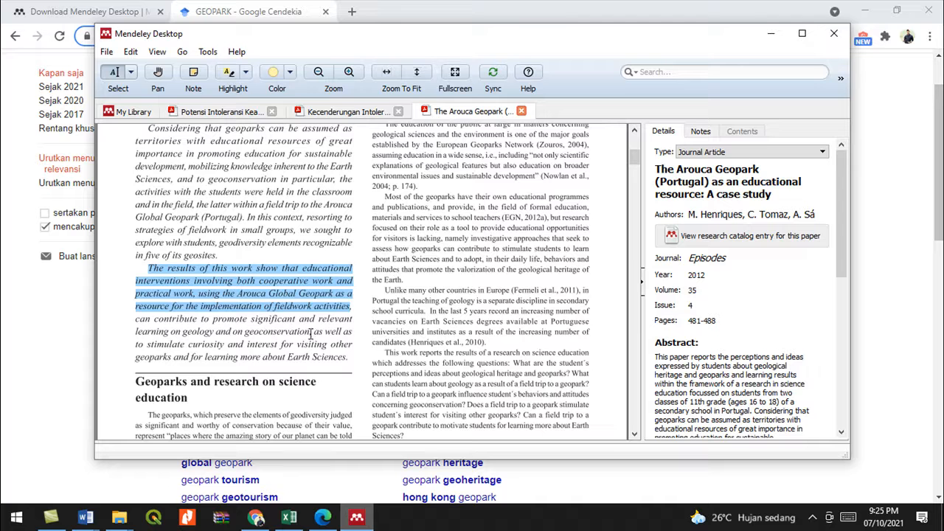
left_click(86, 517)
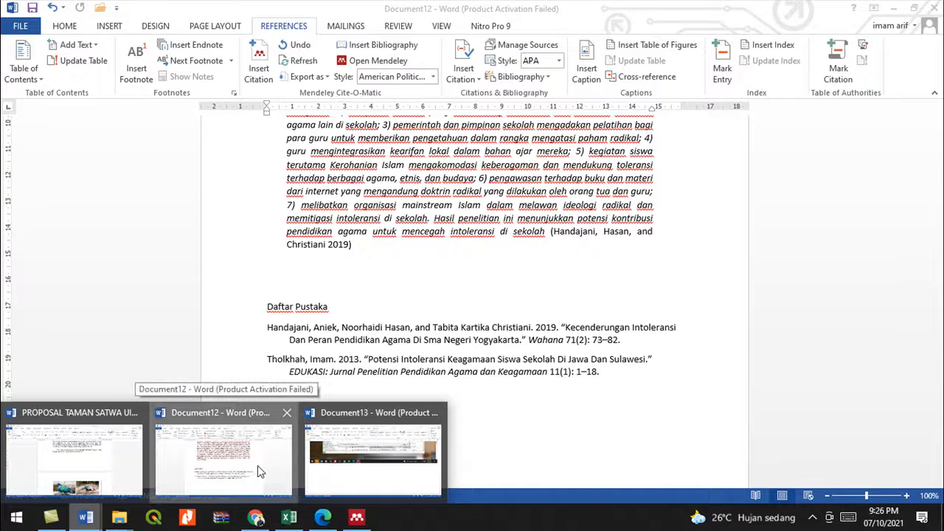
- In Document12, try a new line after the cited paragraph, then undo the unwanted 2) numbering
left_click(257, 463)
left_click(302, 278)
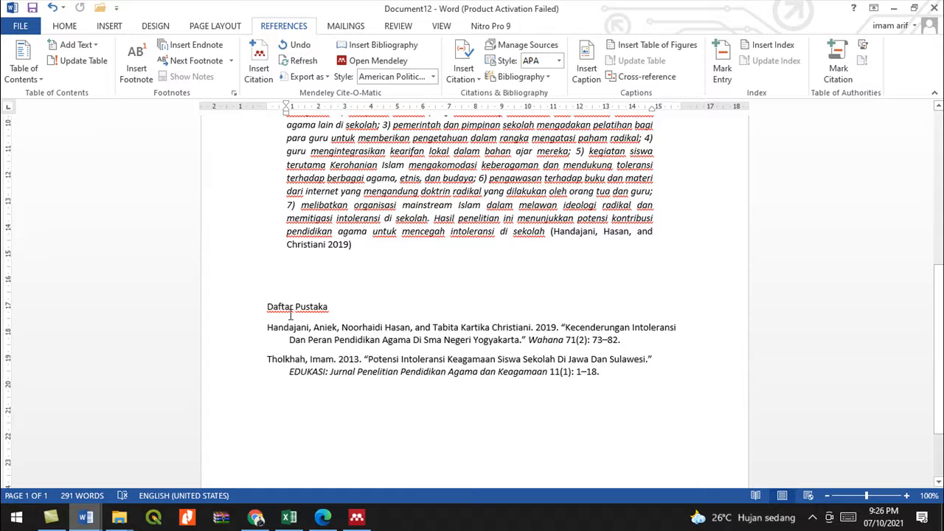
left_click(390, 242)
key("Return")
key("BackSpace")
key("ctrl+z")
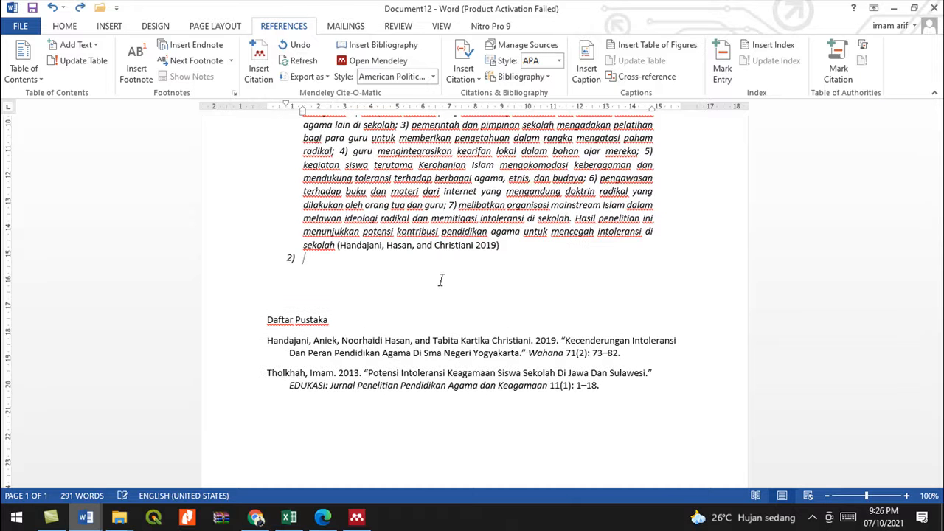
key("ctrl+z")
- Add the line 'Pengembangan geopark akan berpengaruh terhadap ekonomi daerah' above the Daftar Pustaka heading
left_click(268, 322)
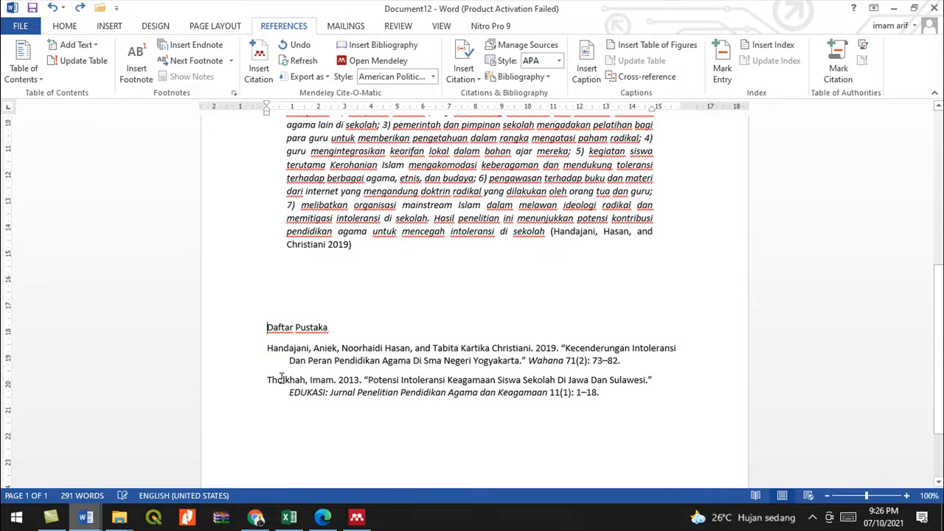
key("Return")
key("Up")
key("Up")
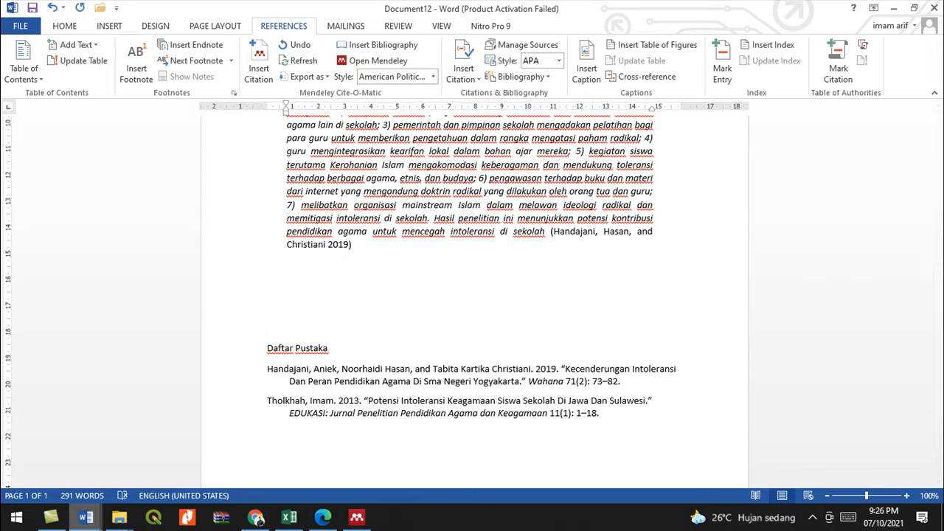
type("pengembangan geopark ")
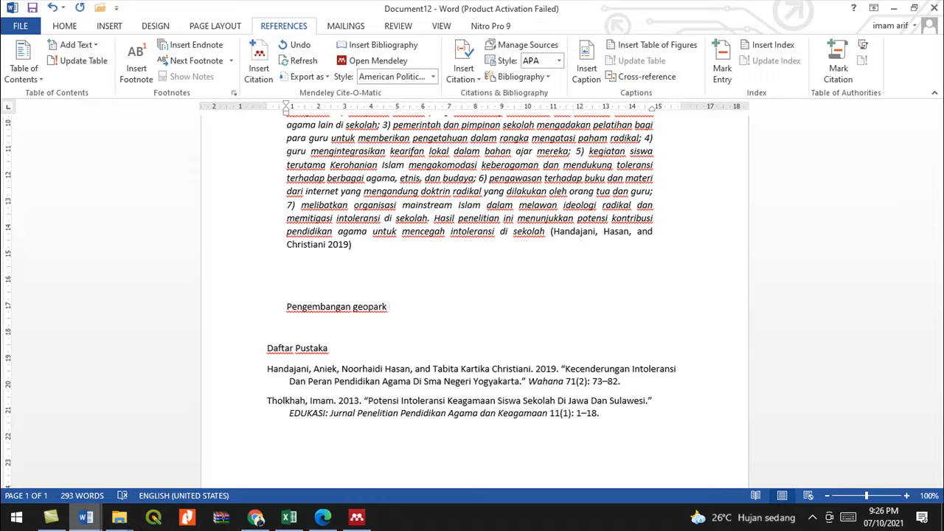
type("akan be")
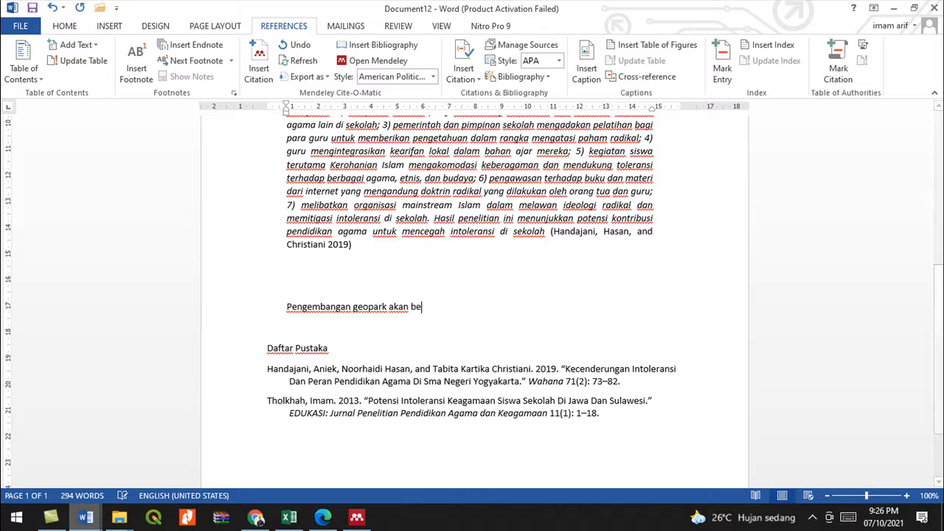
type("rdapengaruh terhadap")
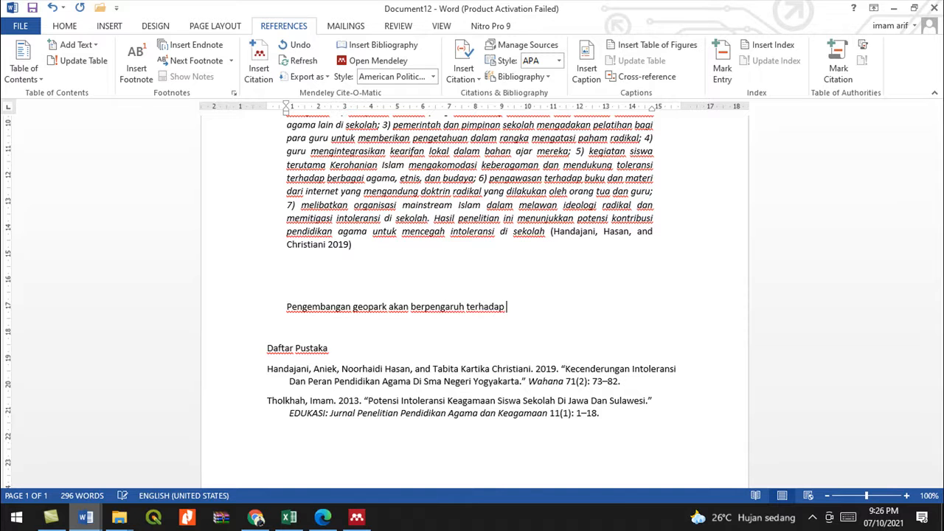
type(" kes")
key("BackSpace")
key("BackSpace")
key("BackSpace")
type("konomi daerah")
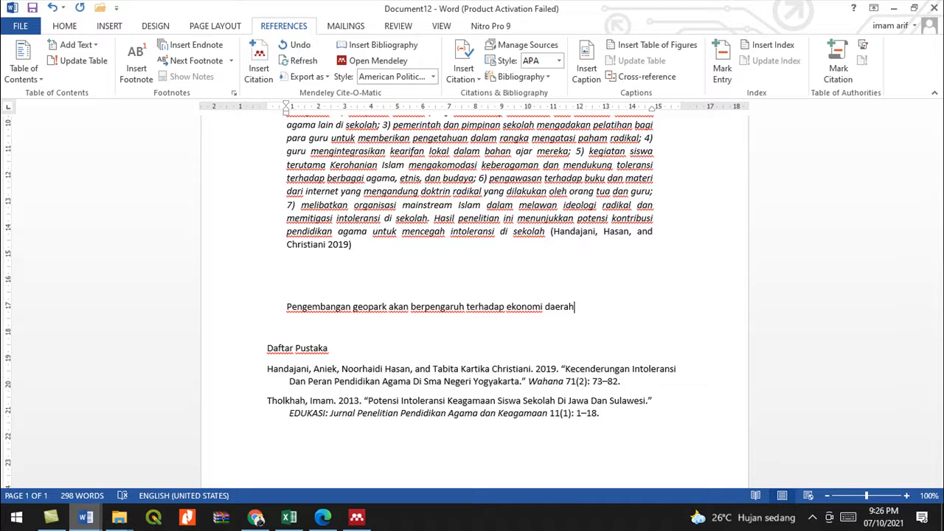
key("Return")
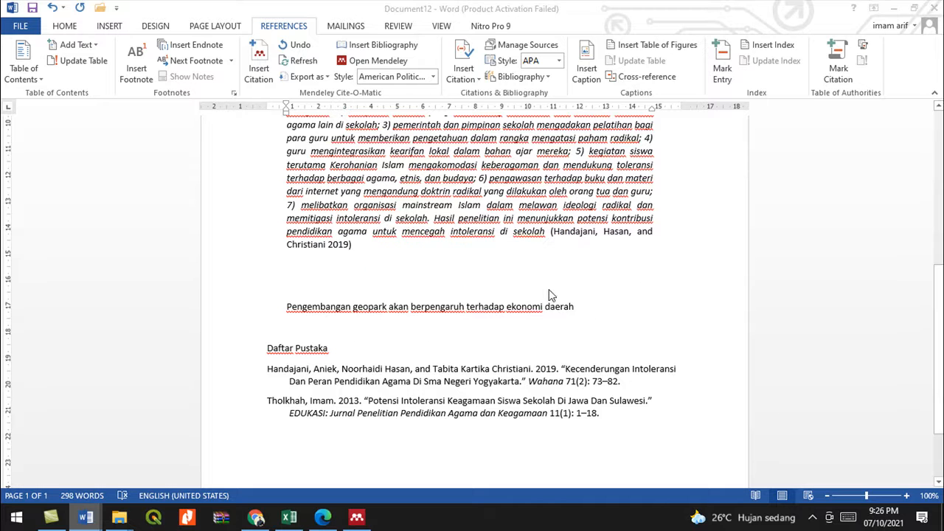
left_click(581, 308)
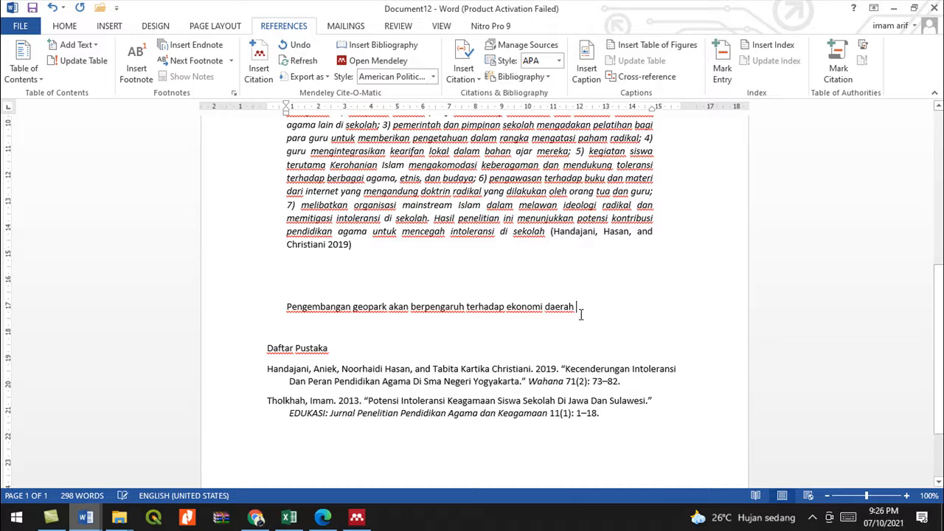
left_click(554, 323)
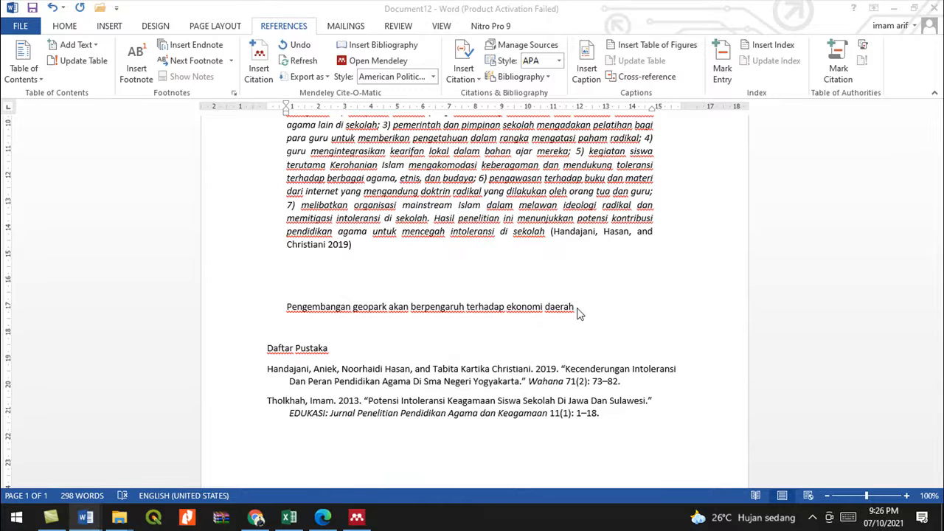
left_click(580, 309)
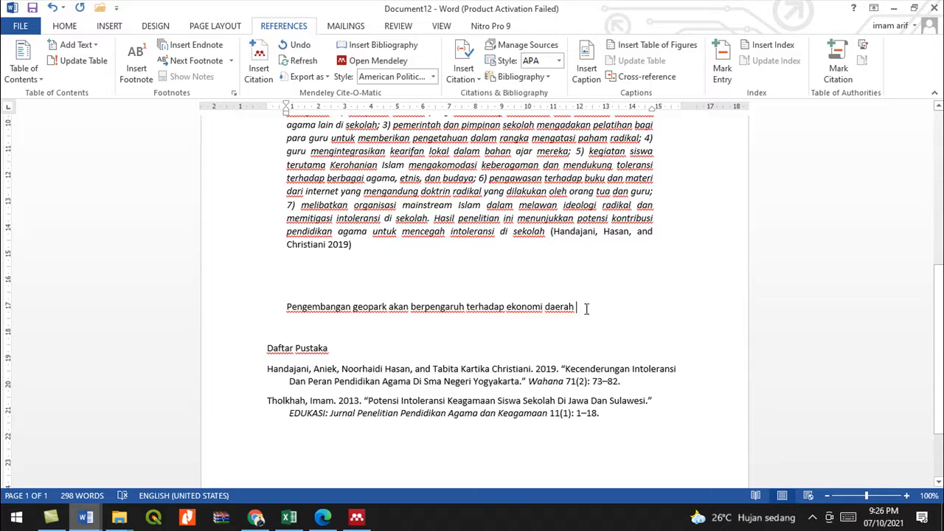
- Cite the 2012 Arouca Geopark paper via Mendeley after the geopark sentence, then end it with a period
left_click(262, 63)
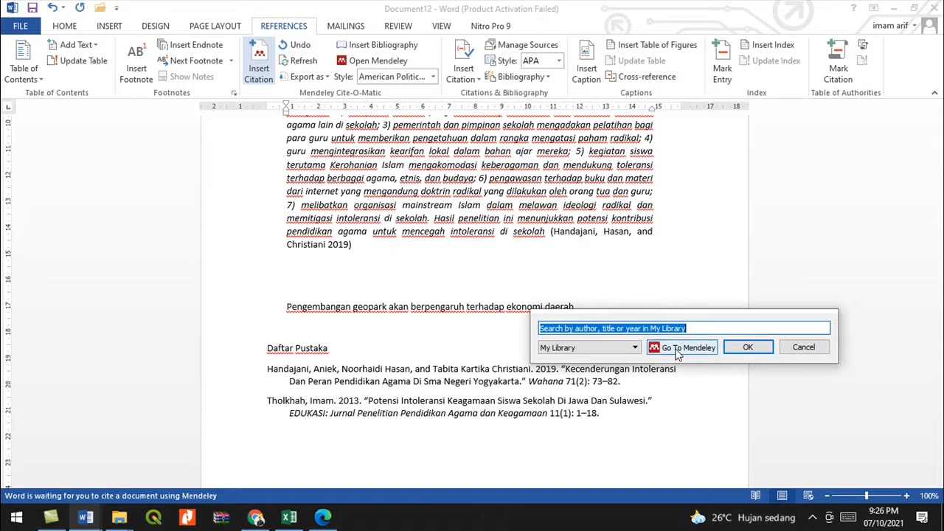
left_click(684, 345)
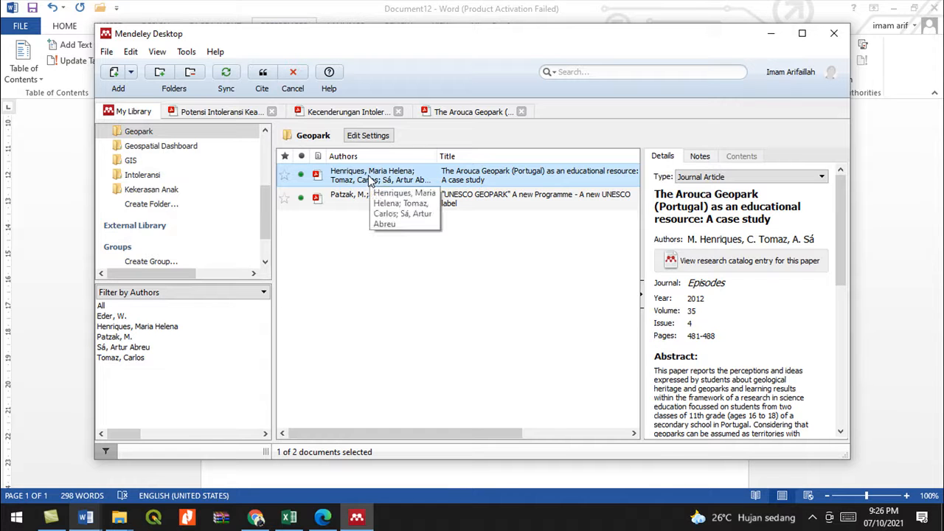
double_click(433, 179)
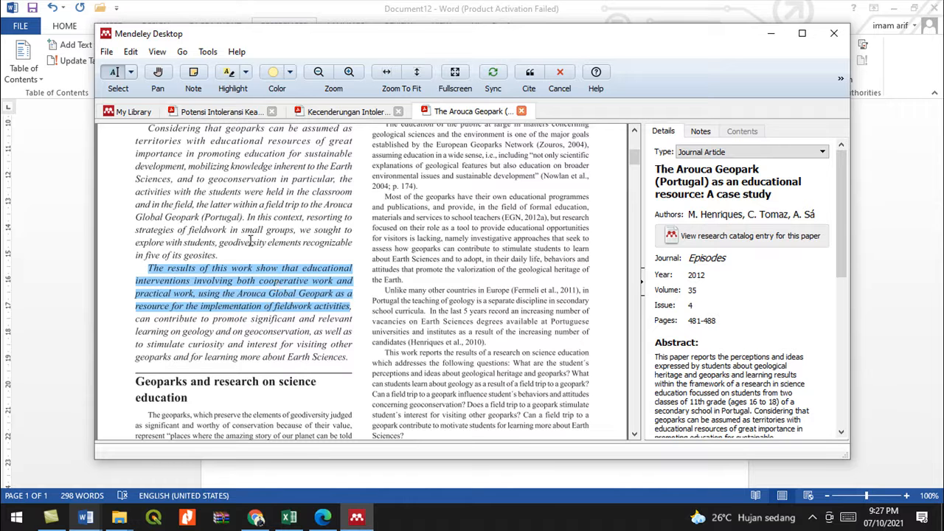
left_click(529, 77)
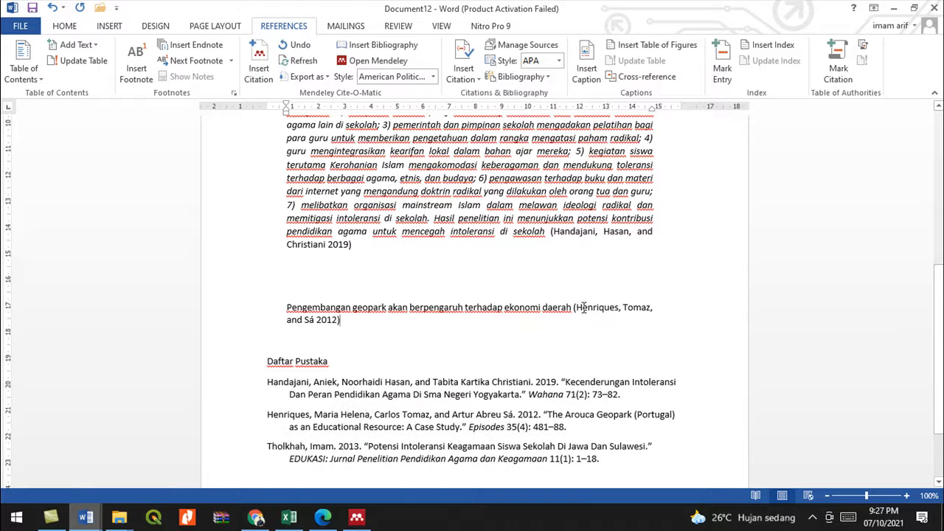
scroll(553, 333, "down", 2)
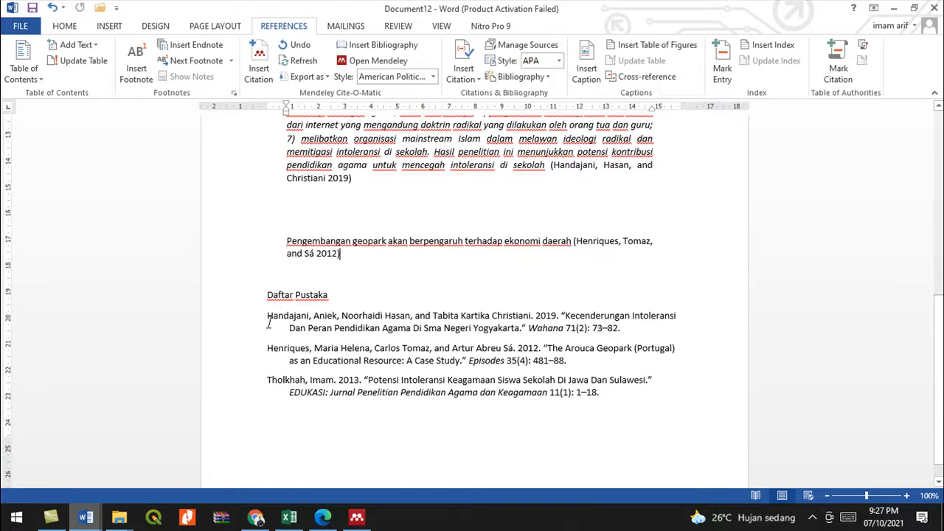
type(".")
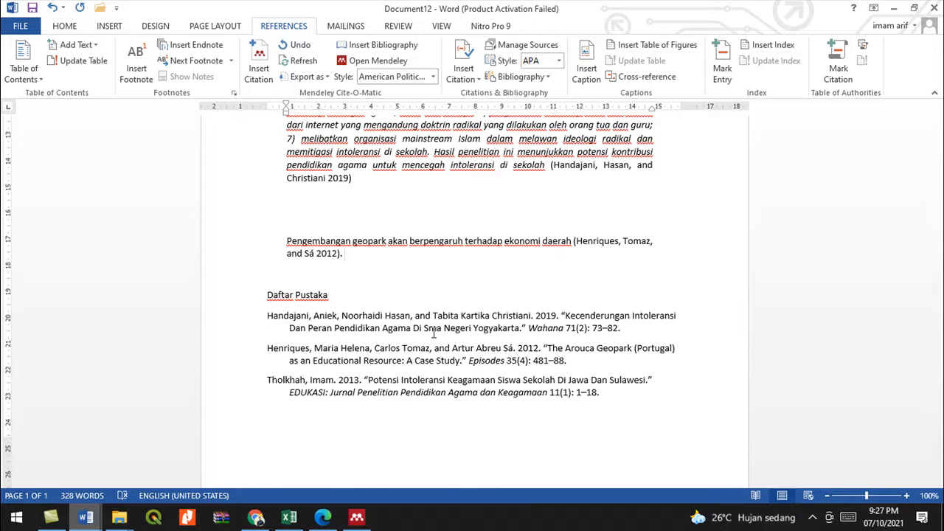
- Open the UNESCO GEOPARK paper's PDF from the Geopark library in Mendeley
left_click(356, 517)
left_click(133, 112)
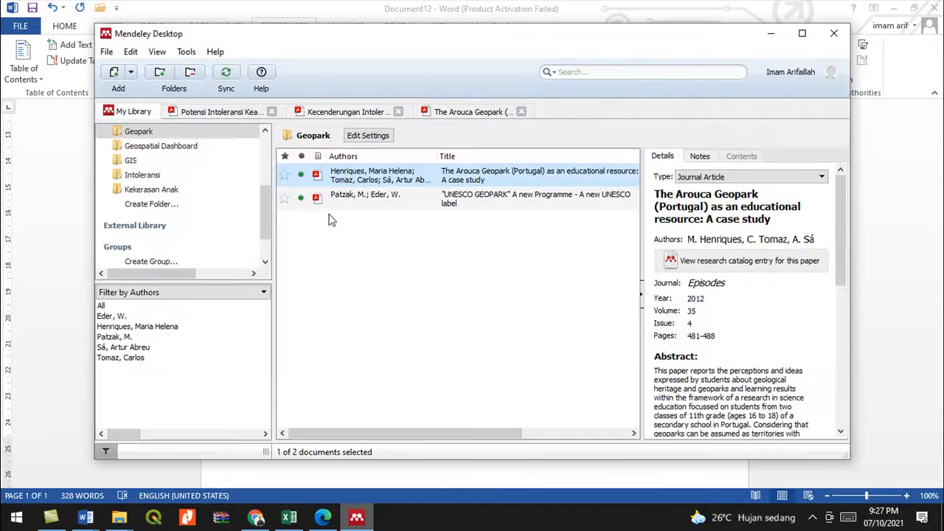
left_click(338, 200)
double_click(338, 200)
scroll(254, 374, "down", 5)
scroll(353, 318, "down", 1)
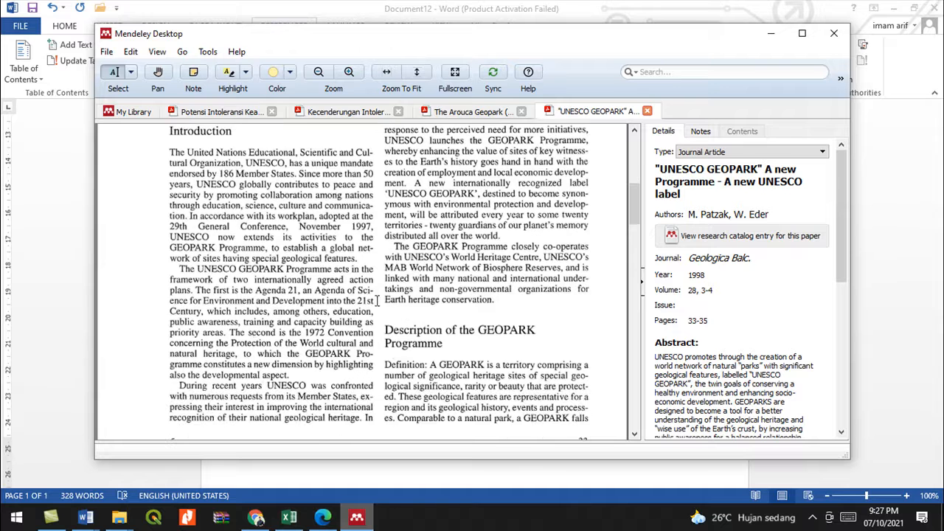
- Copy the GEOPARK Programme paragraph from the PDF and return to Document12 in Word
double_click(418, 253)
left_click(396, 245)
left_click_drag(396, 246, 495, 301)
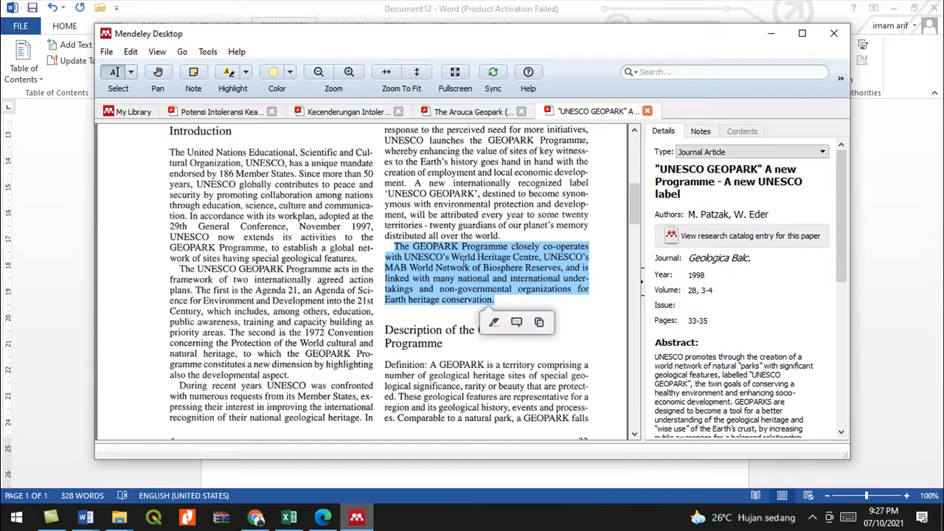
right_click(466, 266)
left_click(493, 308)
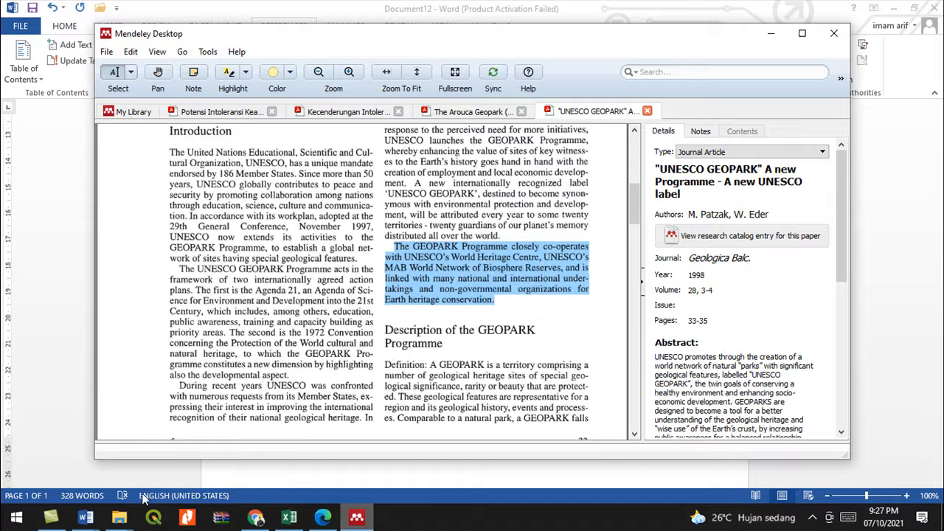
left_click(88, 519)
left_click(251, 472)
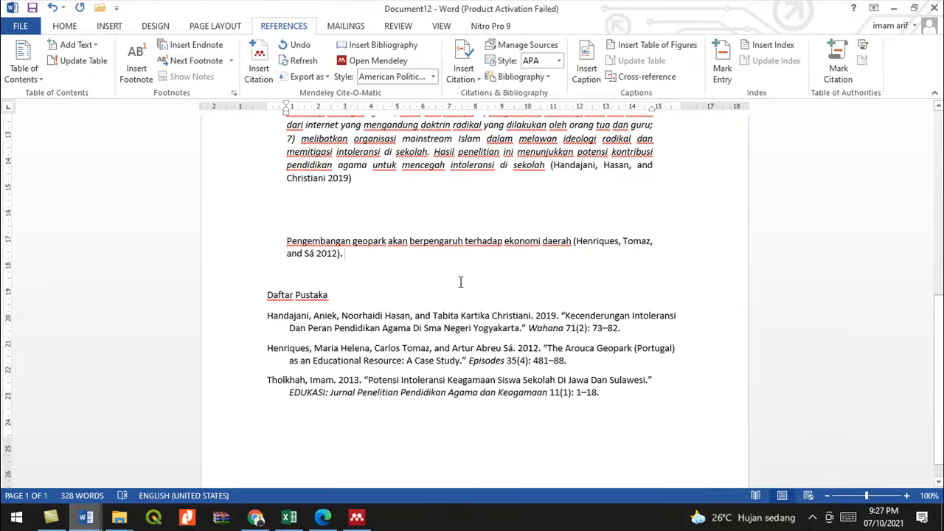
- Paste the GEOPARK Programme passage into the geopark paragraph and remove its final full stop
key("ctrl+v")
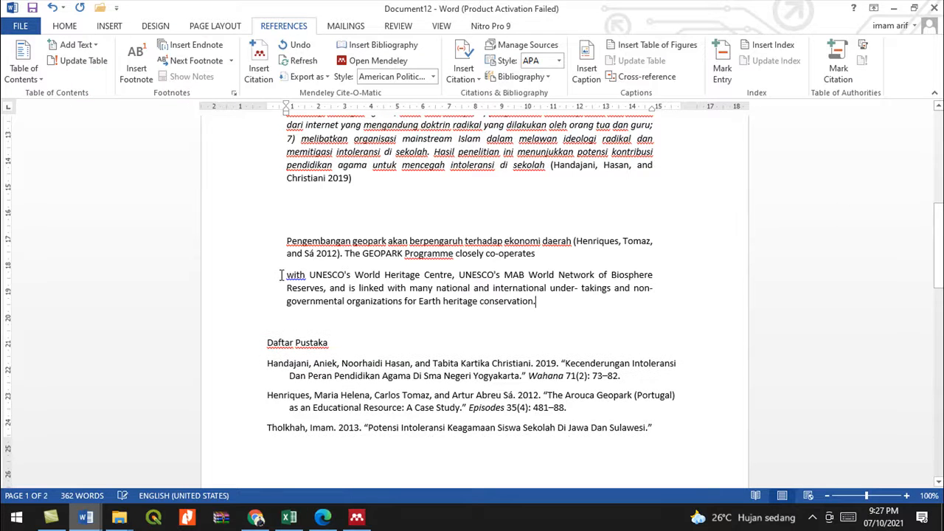
left_click(286, 275)
key("BackSpace")
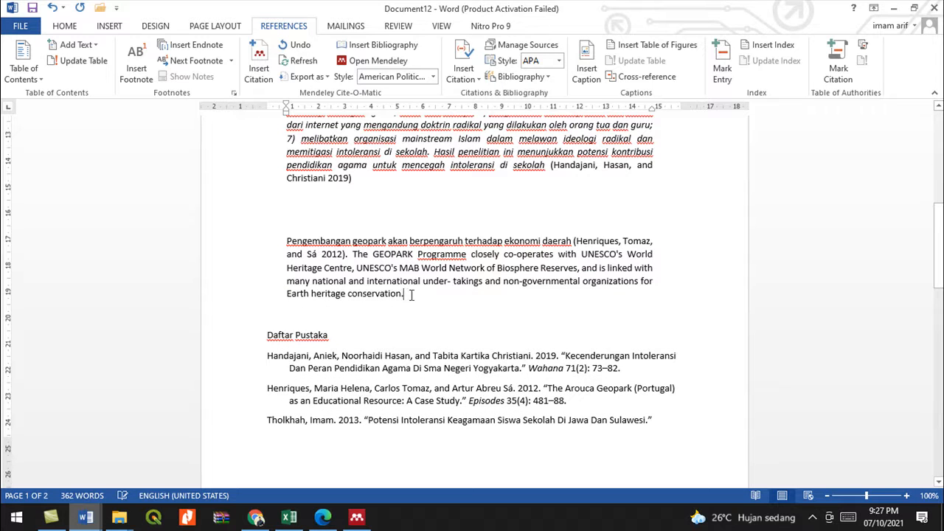
left_click_drag(404, 293, 365, 254)
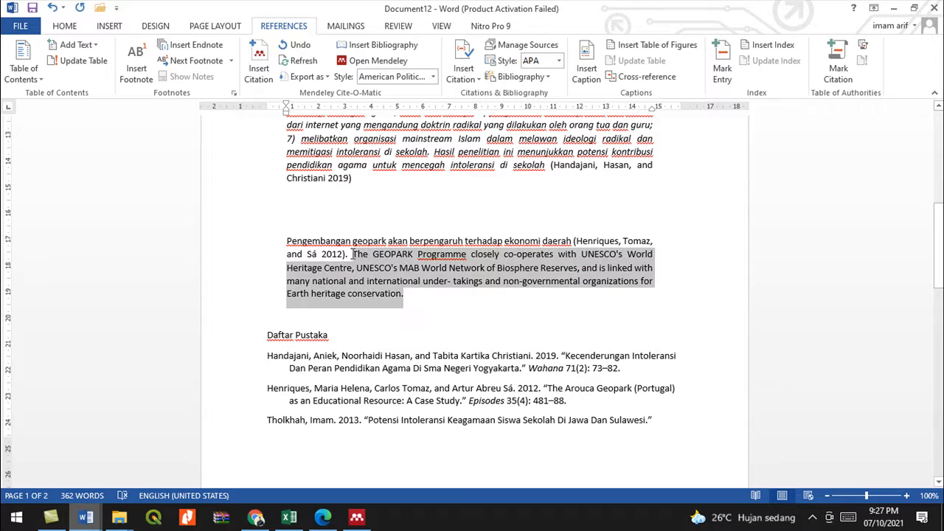
left_click(418, 294)
key("BackSpace")
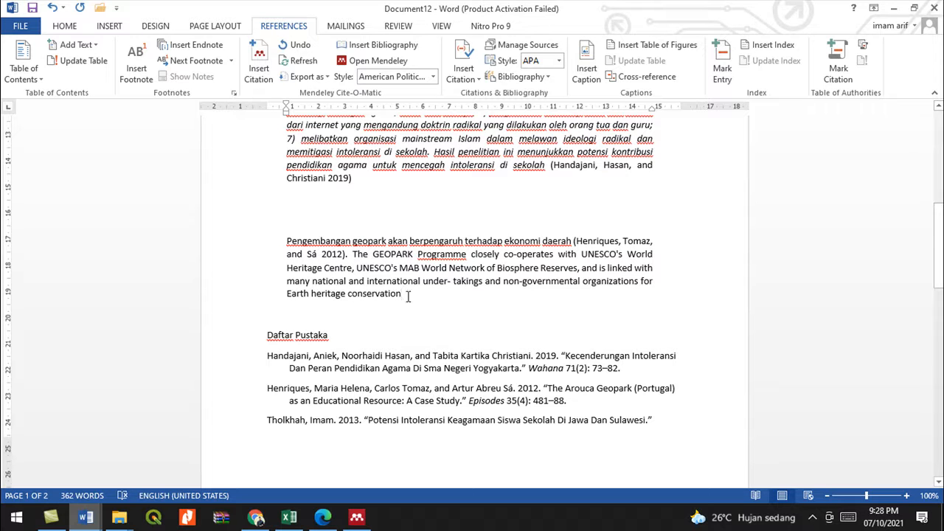
- Cite the 1998 UNESCO GEOPARK paper from Mendeley at the end of the passage
left_click(259, 63)
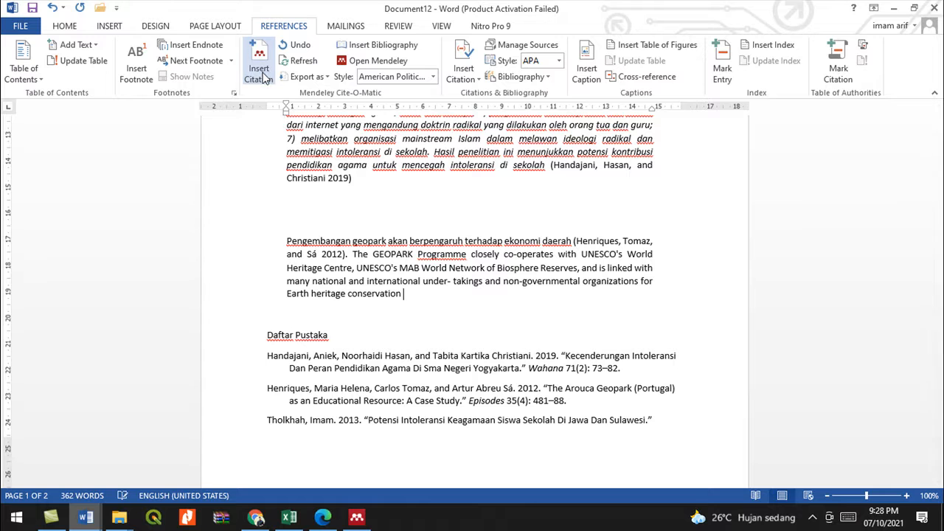
left_click(496, 330)
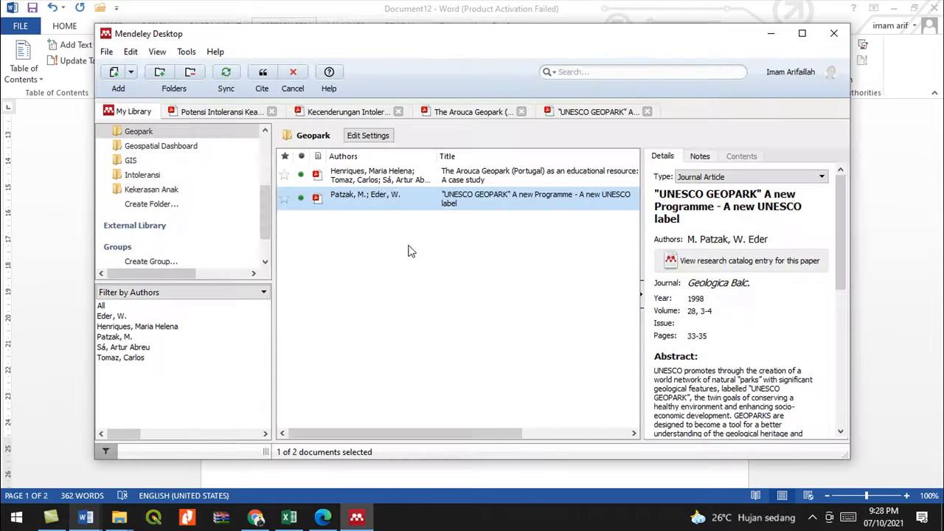
double_click(353, 201)
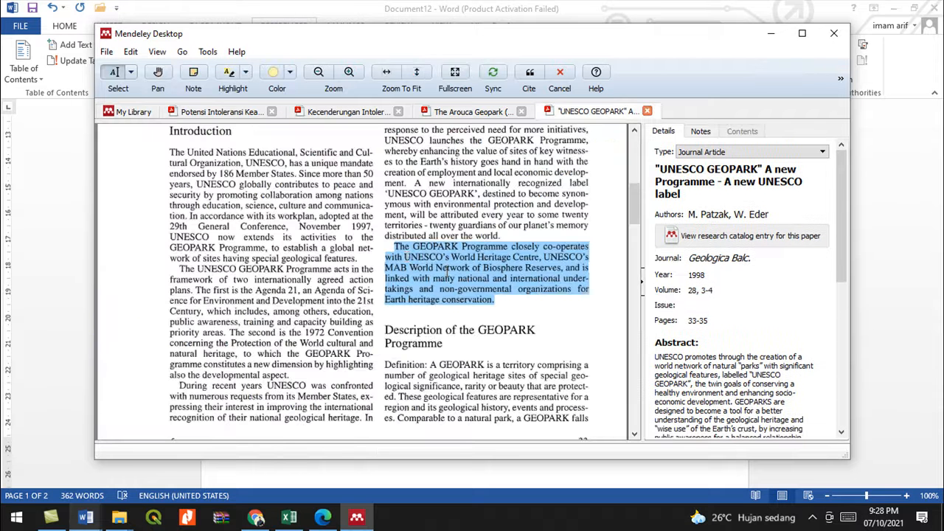
left_click(529, 72)
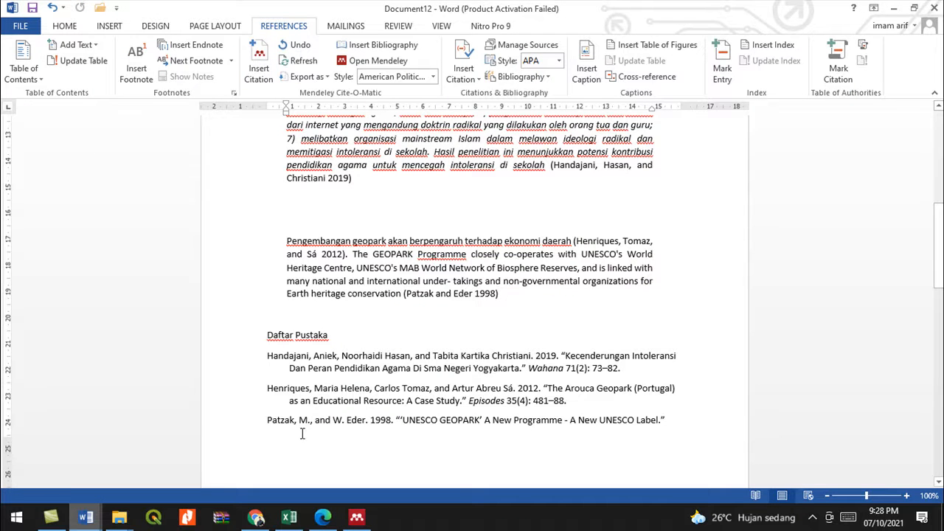
- Push the Daftar Pustaka heading down onto page 2 with blank lines
scroll(301, 434, "down", 5)
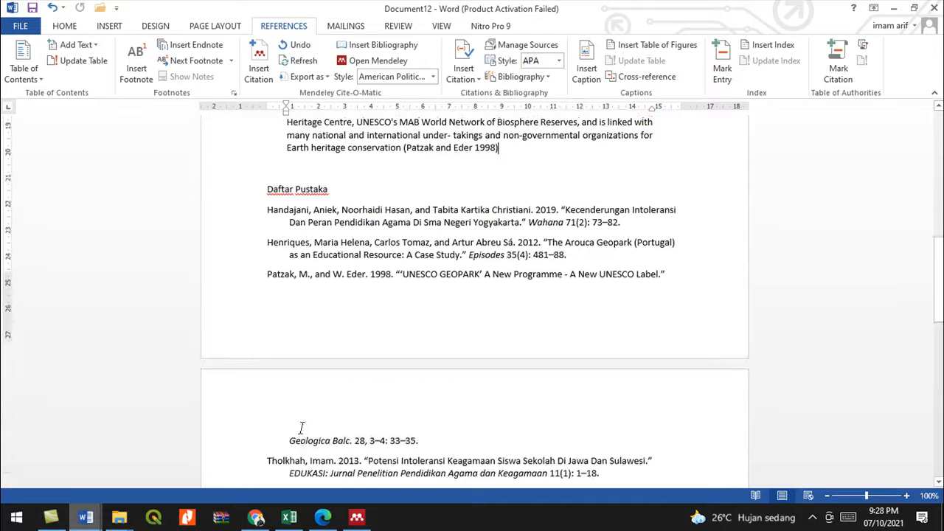
left_click(268, 140)
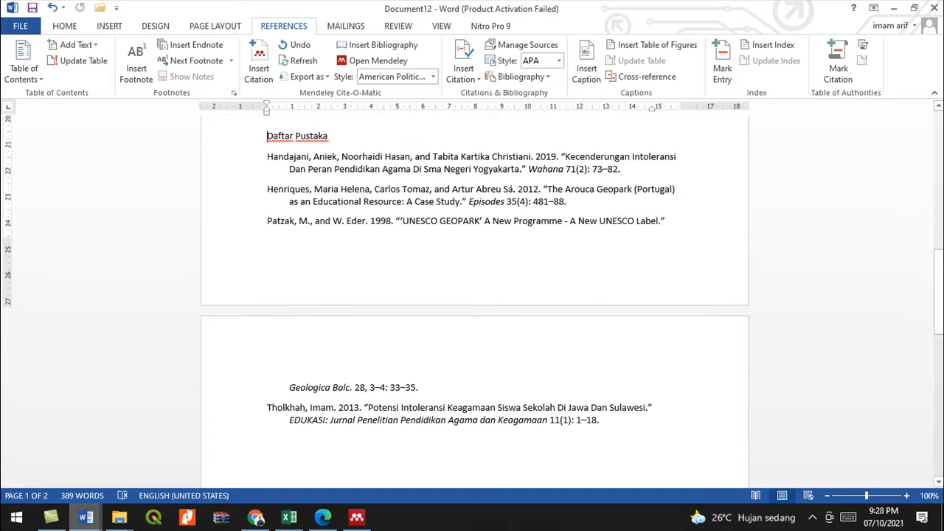
key("Return")
key("Return")
key("Return")
key("Return")
key("Return")
key("Return")
scroll(393, 369, "down", 6)
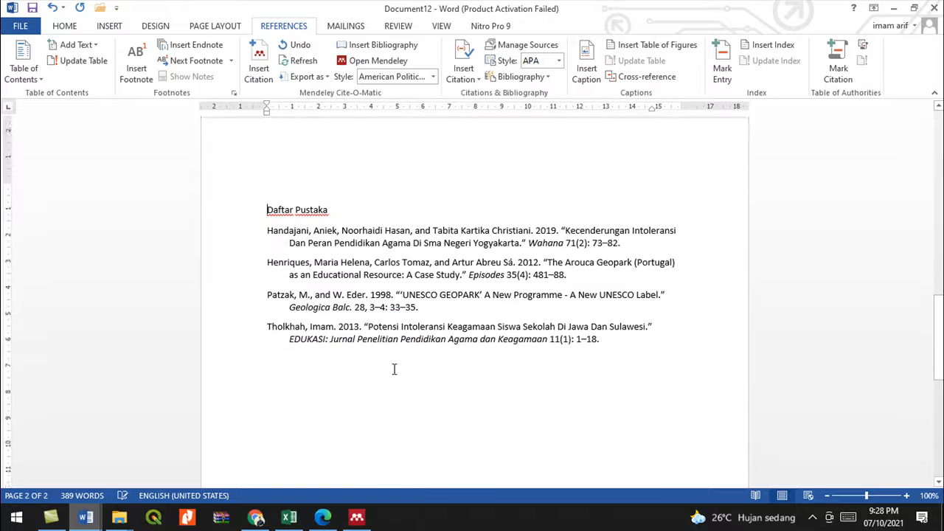
- Back in Mendeley, return to the Geopark library list and review the Arouca and UNESCO papers
left_click(357, 517)
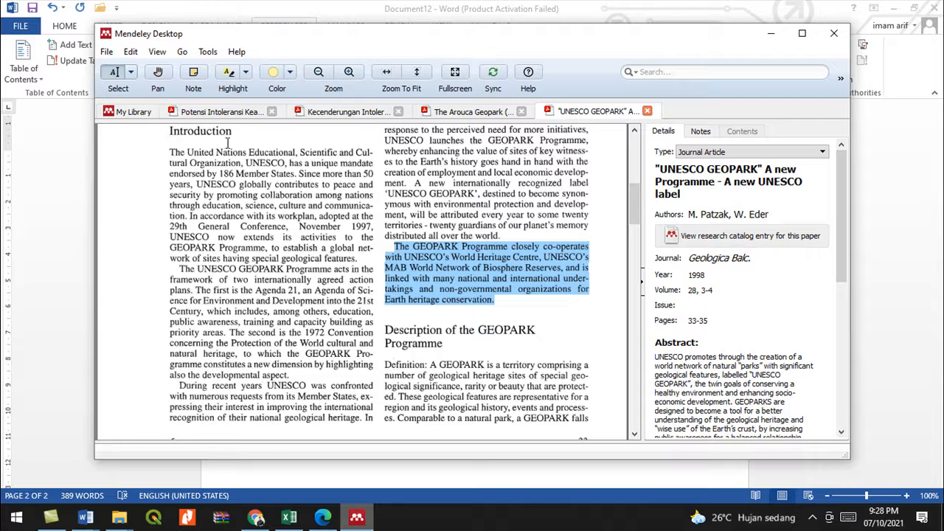
left_click(140, 112)
left_click(377, 182)
left_click(383, 199)
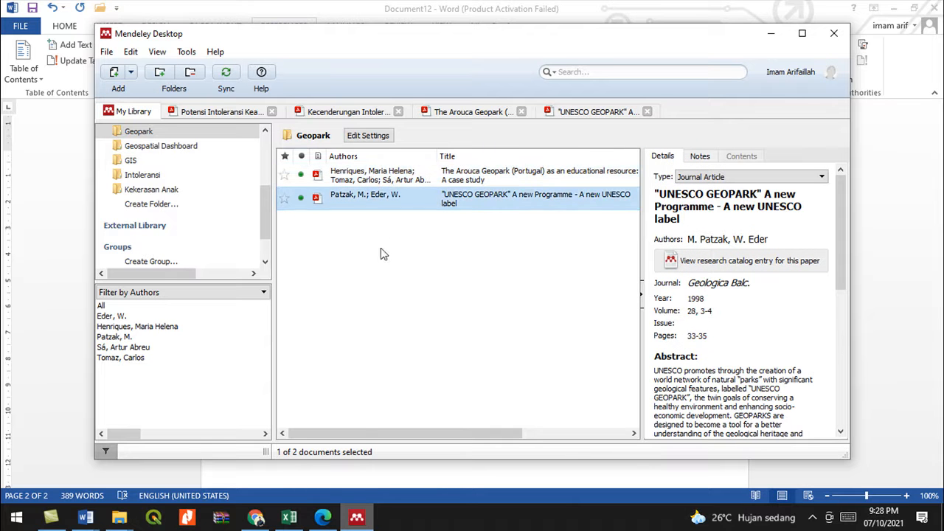
left_click(266, 519)
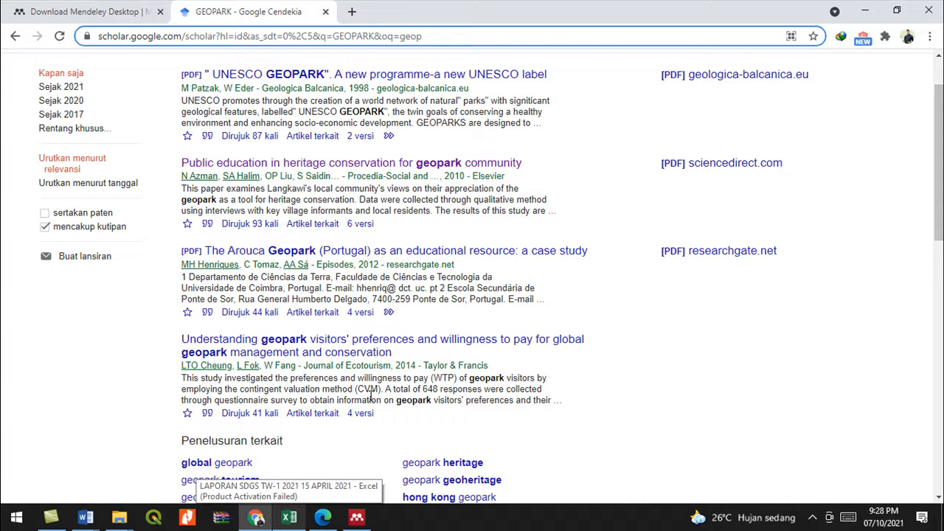
- Scroll through the Google Scholar GEOPARK results and back up to the top
scroll(371, 396, "down", 3)
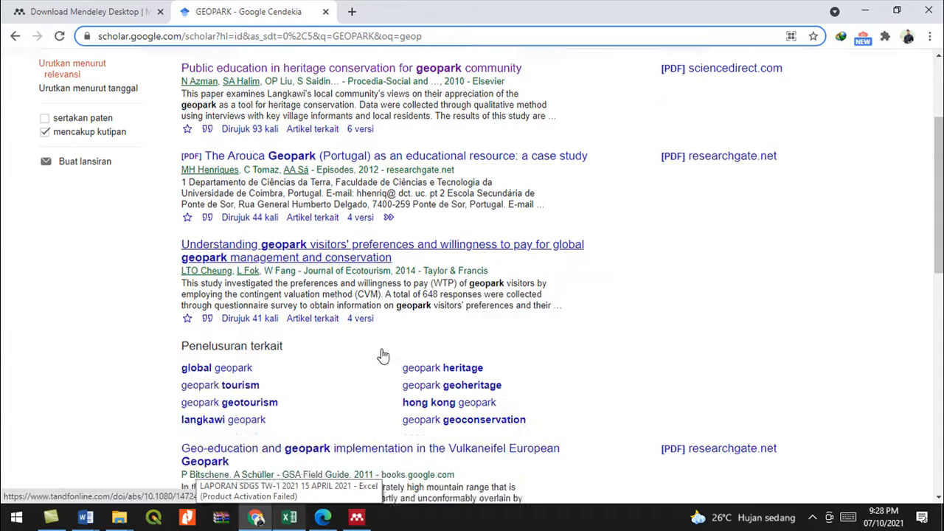
scroll(384, 355, "down", 2)
scroll(384, 355, "up", 6)
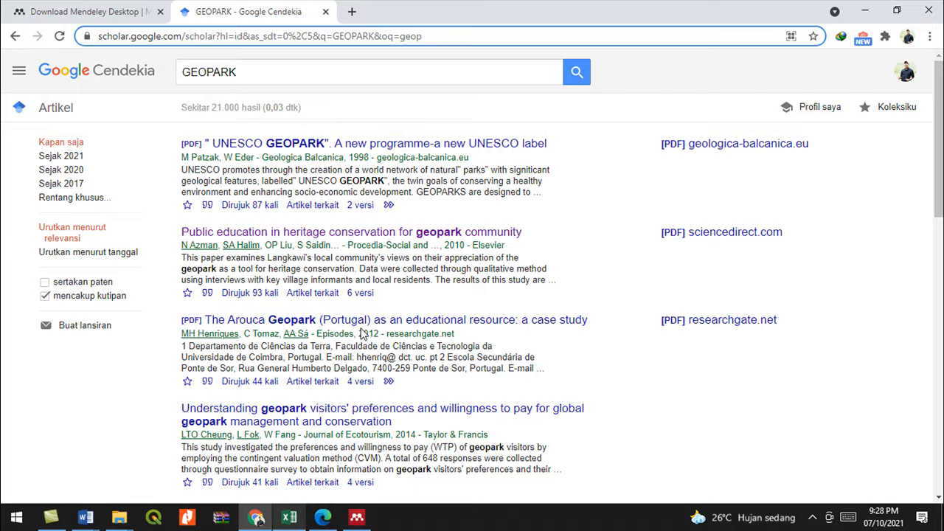
- Browse the GeoMuseum, Geopark and Geospatial Dashboard folders in Mendeley
left_click(357, 516)
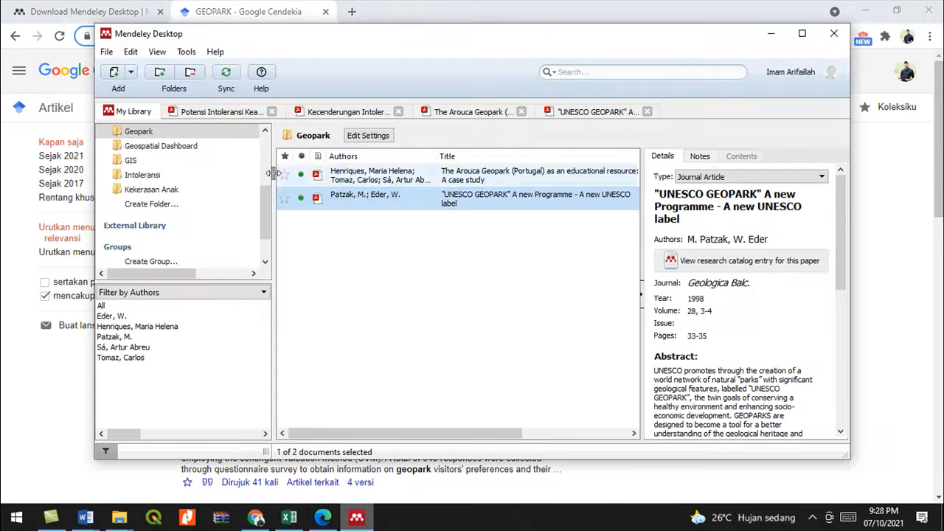
scroll(147, 177, "up", 2)
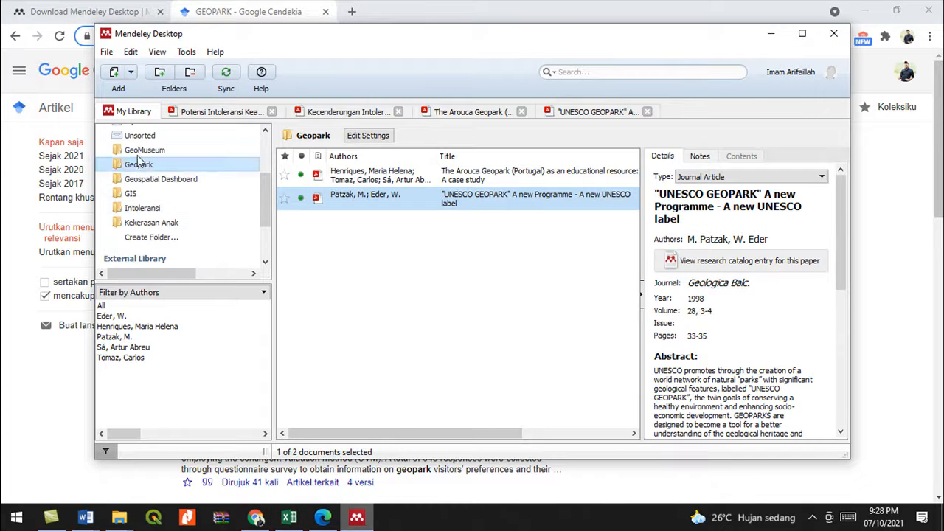
left_click(144, 151)
left_click(140, 165)
left_click(149, 180)
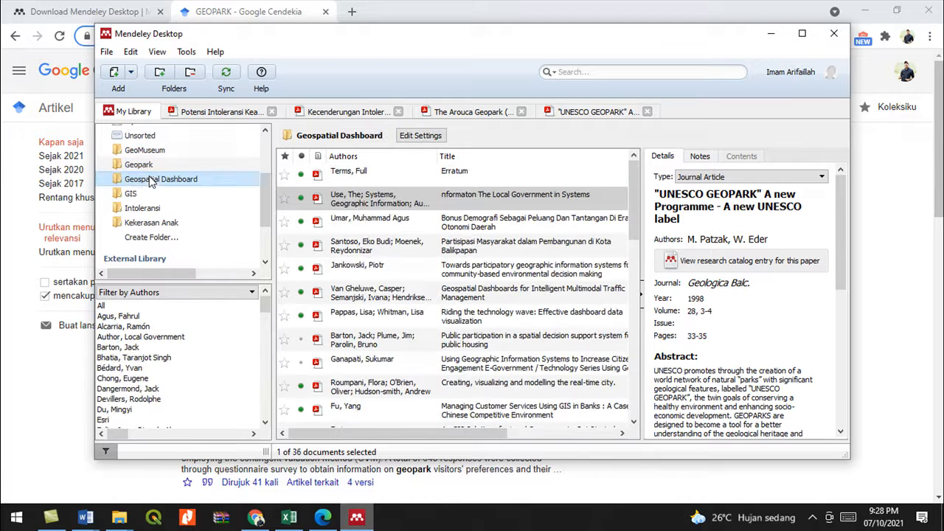
left_click(143, 150)
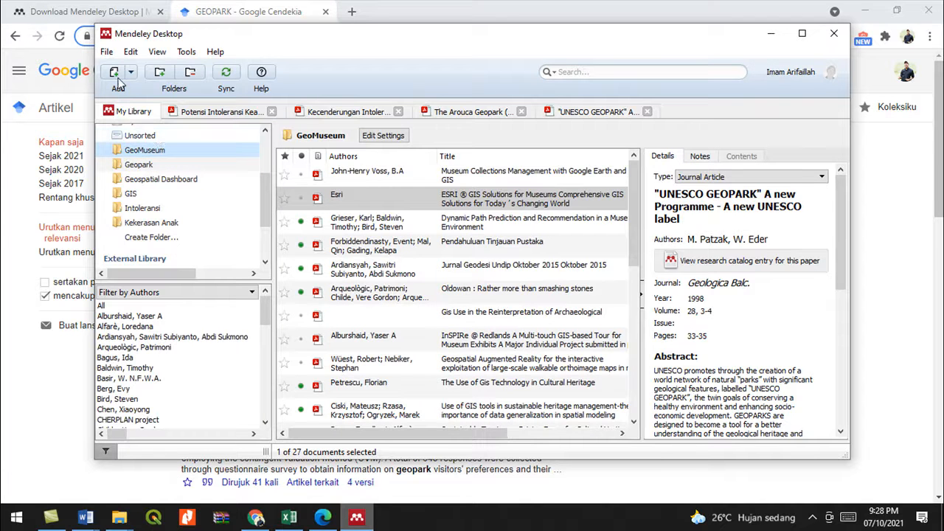
- Create a new library folder named Kemiskinan and bring up Add Files for it
left_click(151, 238)
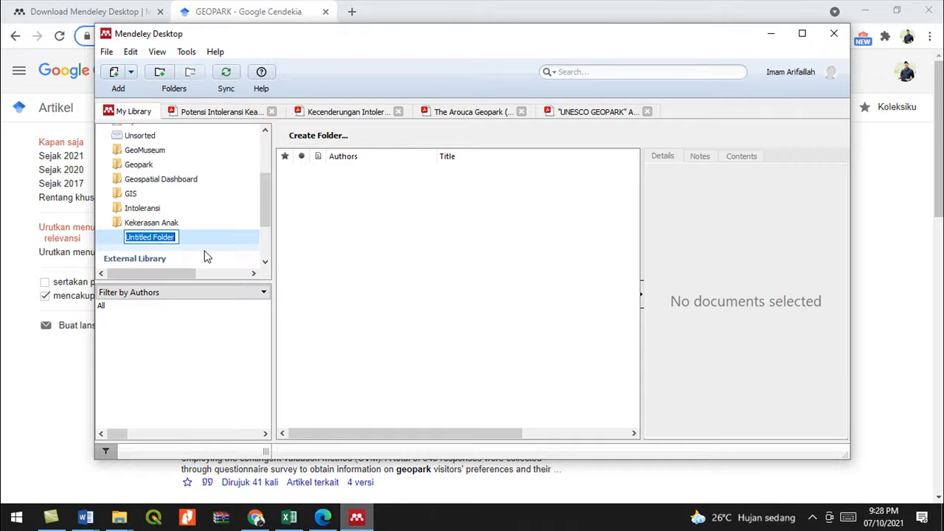
type("k")
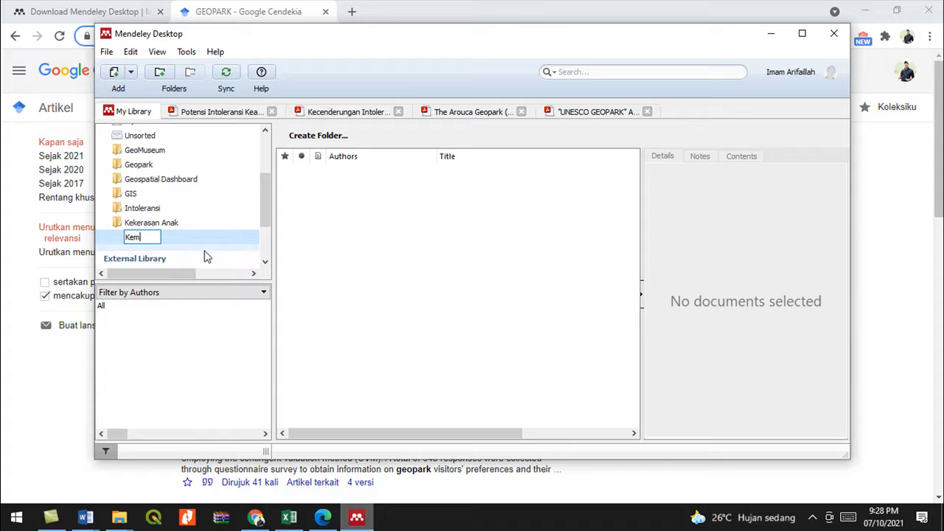
type("emiskinan")
key("Return")
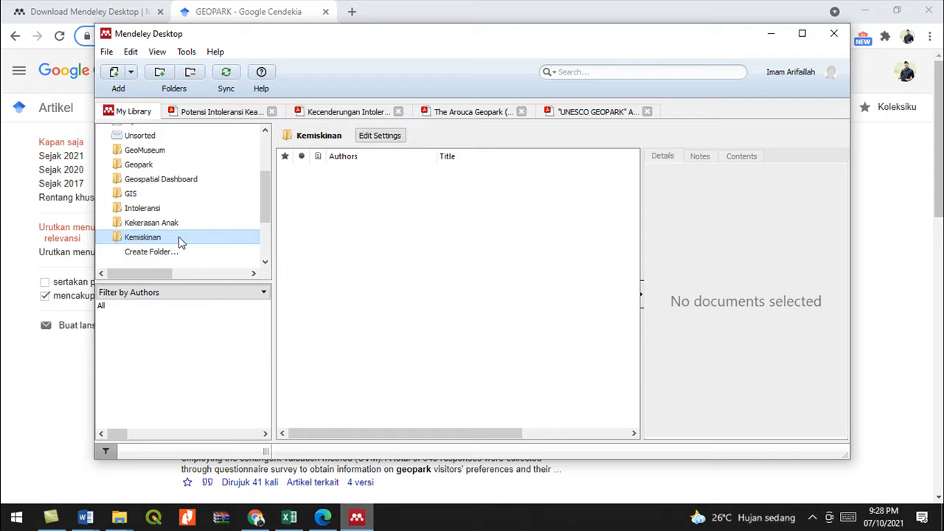
left_click(113, 72)
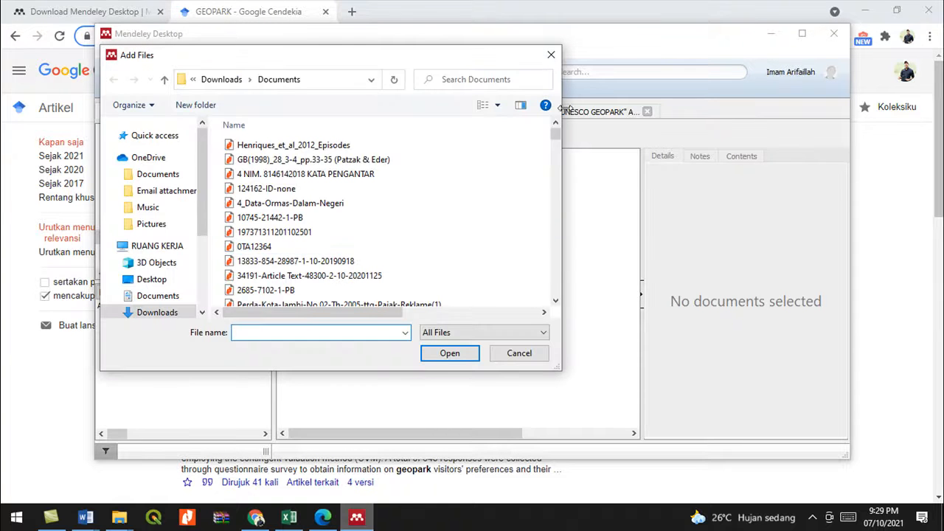
- Close Add Files without adding anything, then browse the Kekerasan Anak, Intoleransi and GIS folders
left_click(550, 54)
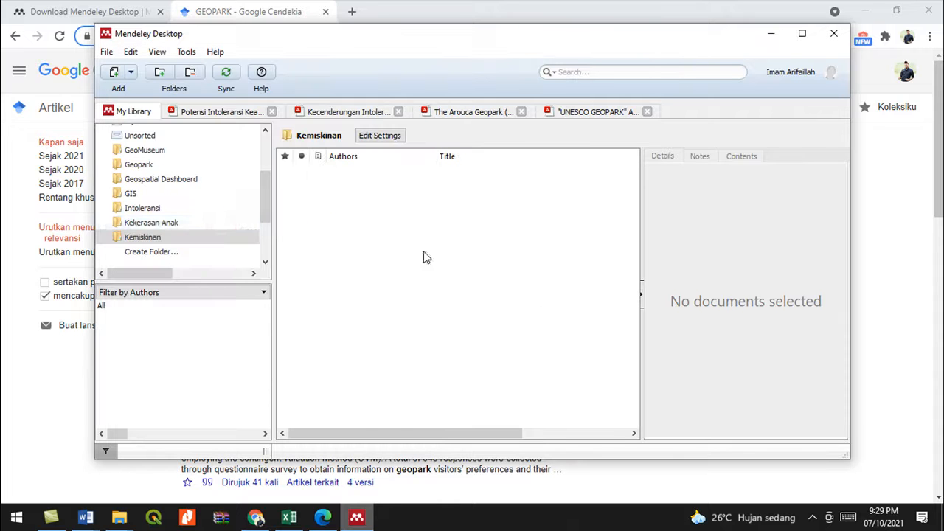
left_click(137, 222)
scroll(366, 254, "down", 5)
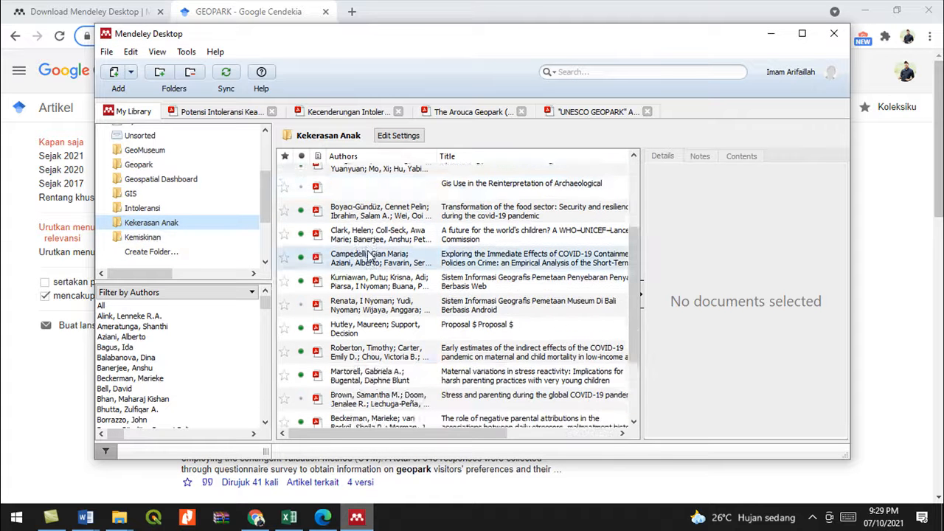
scroll(367, 254, "down", 2)
scroll(387, 280, "up", 3)
left_click(131, 211)
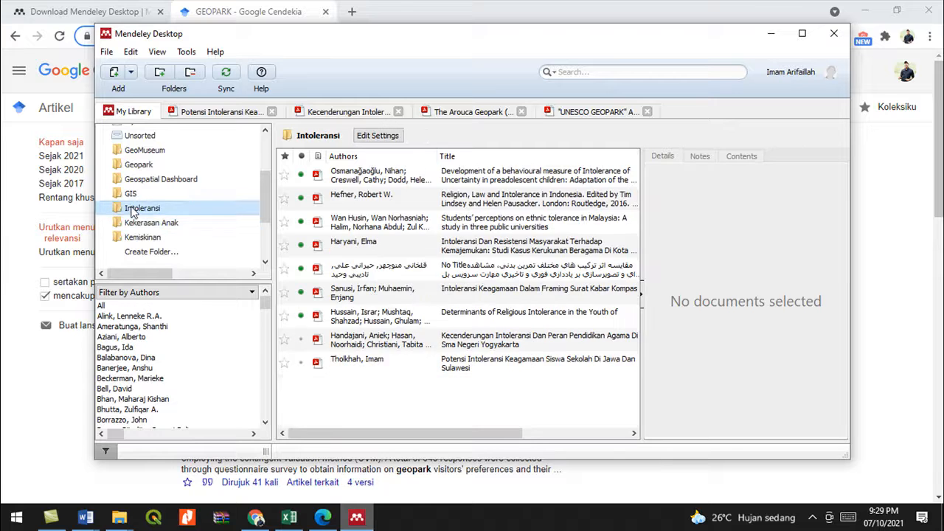
left_click(150, 193)
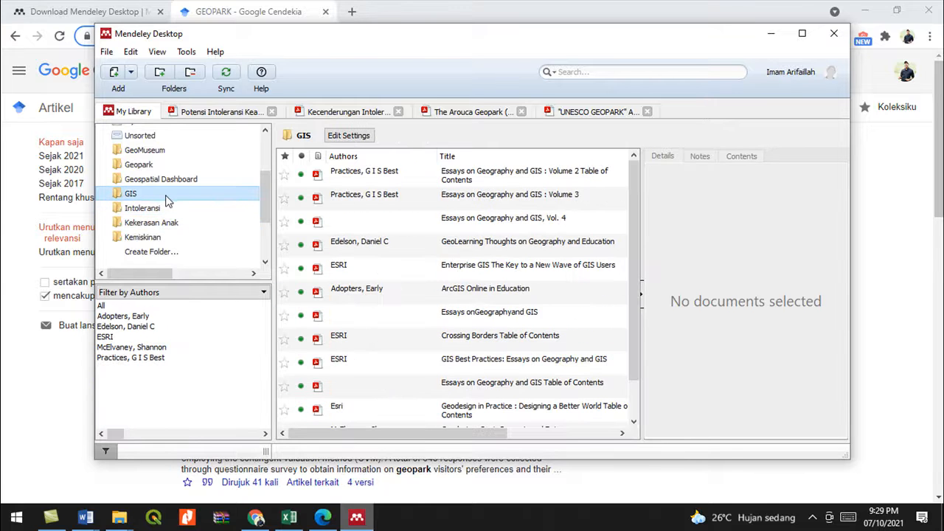
scroll(364, 373, "down", 1)
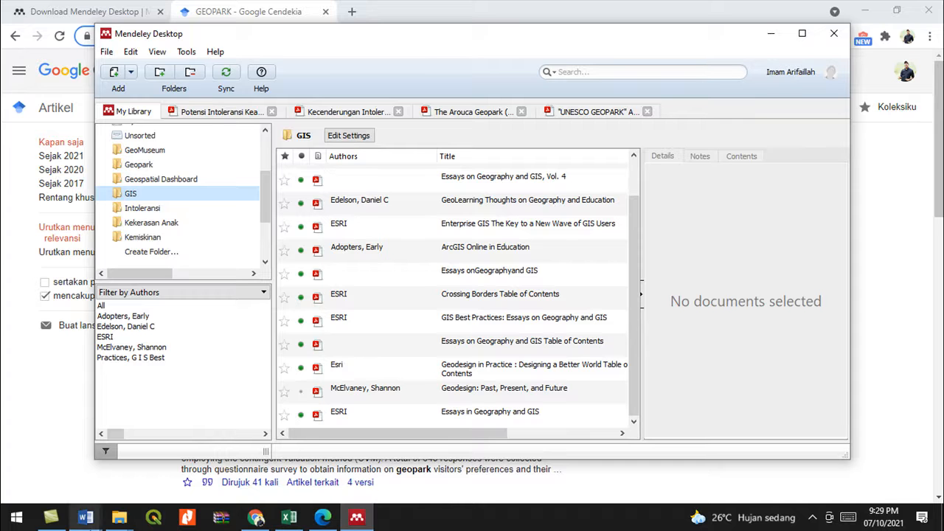
left_click(85, 518)
left_click(360, 519)
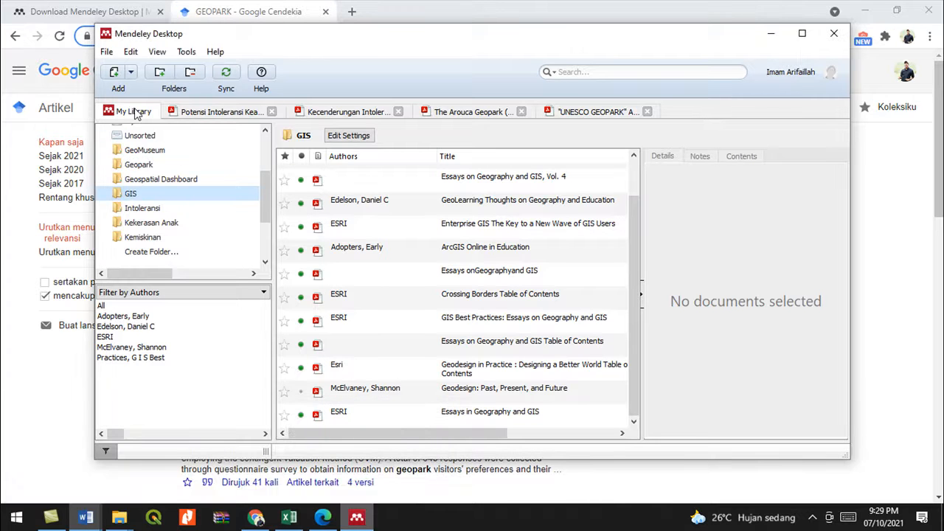
- Change the Enterprise GIS entry's type from Journal Article to Book and review its detail fields
left_click(438, 233)
scroll(443, 243, "right", 1)
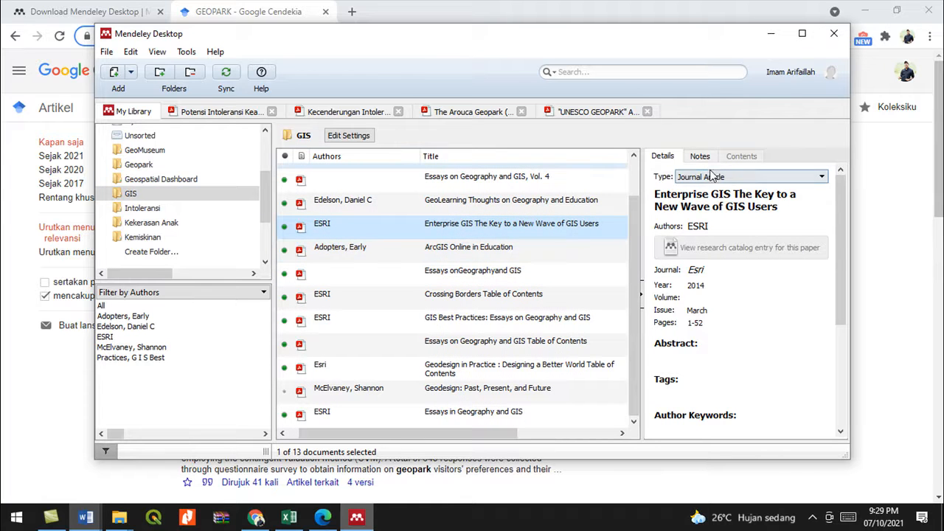
left_click(689, 180)
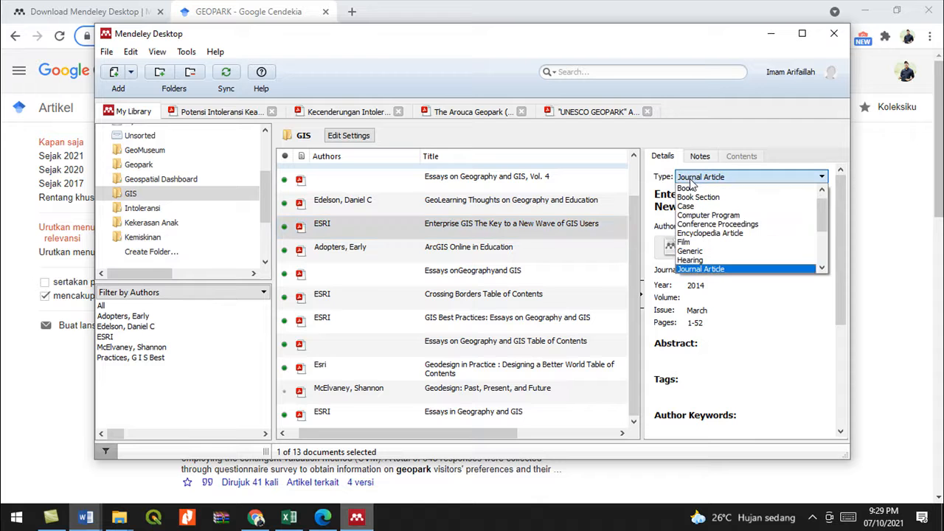
left_click(715, 190)
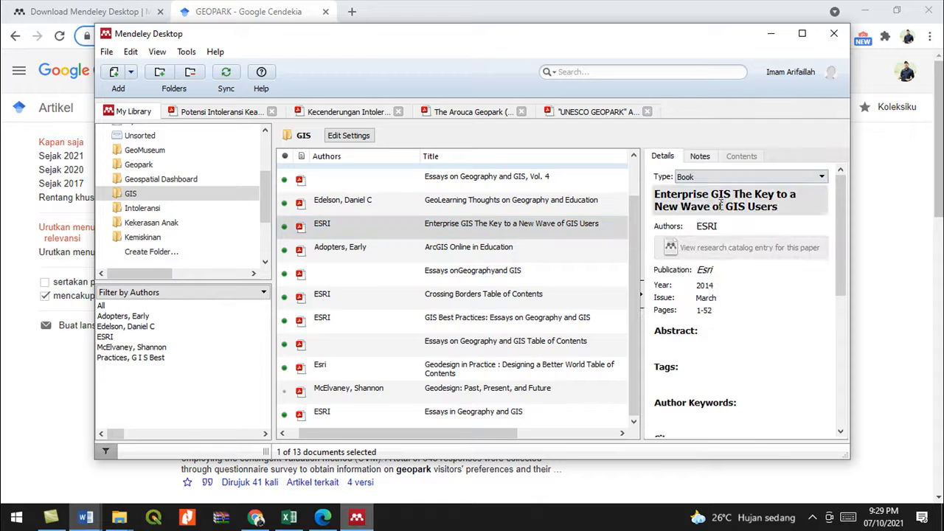
scroll(697, 301, "down", 5)
scroll(697, 298, "down", 3)
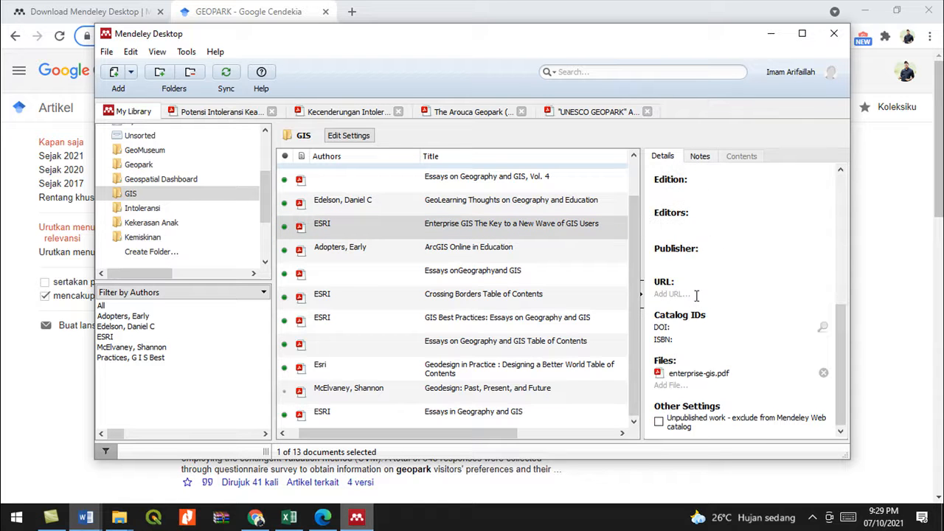
scroll(639, 317, "up", 5)
scroll(659, 273, "up", 2)
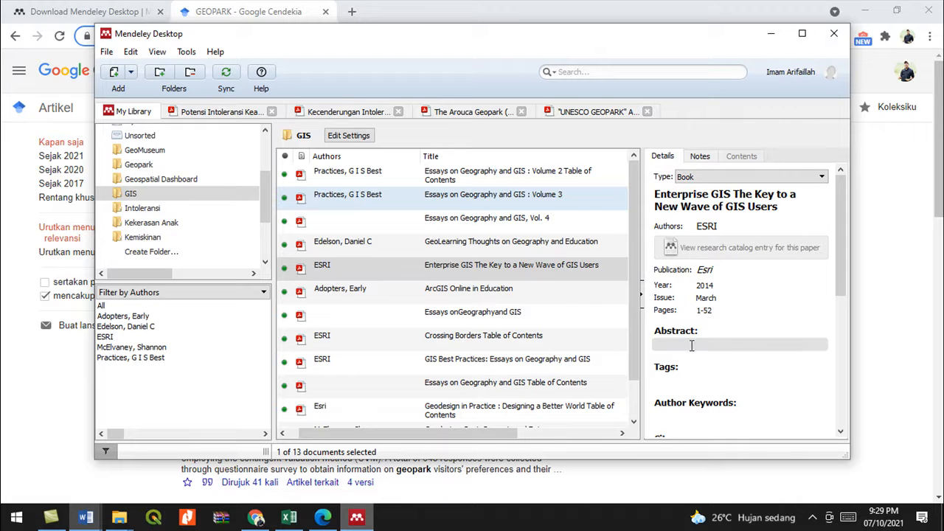
scroll(690, 344, "down", 1)
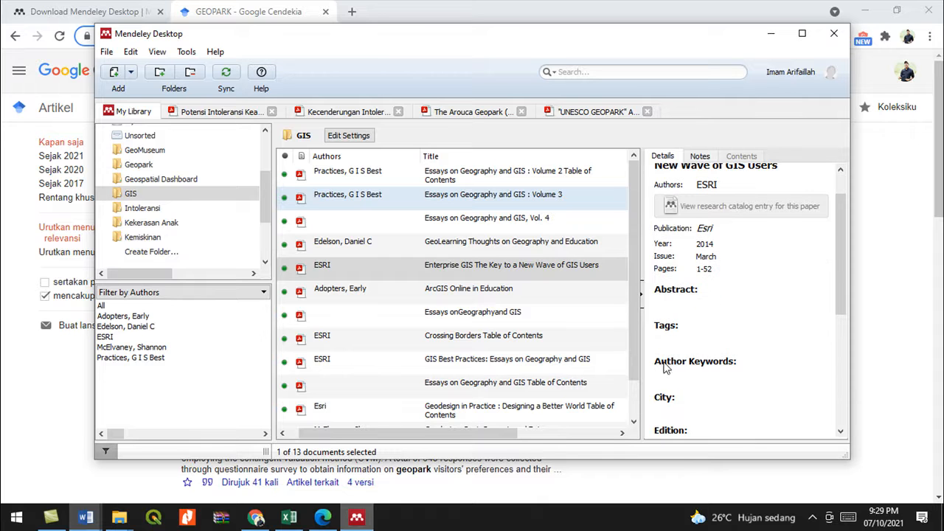
scroll(681, 309, "down", 3)
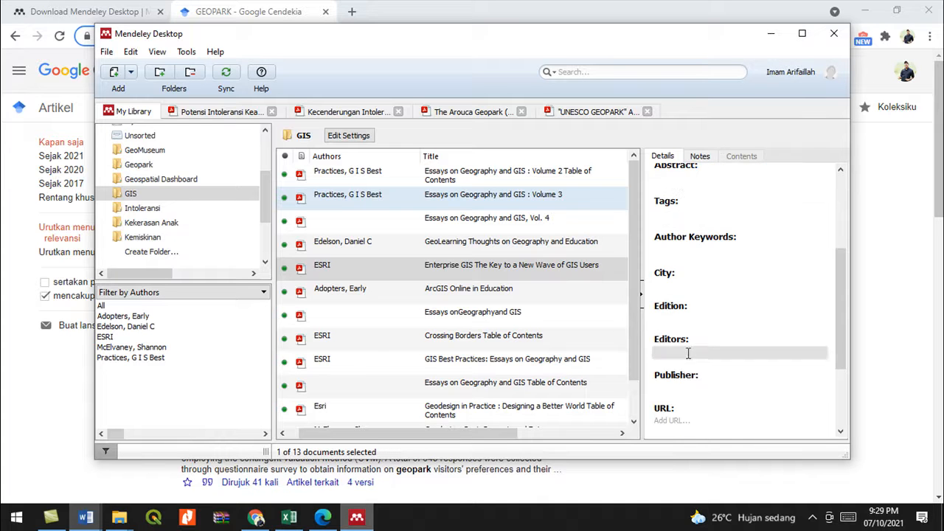
scroll(680, 303, "up", 3)
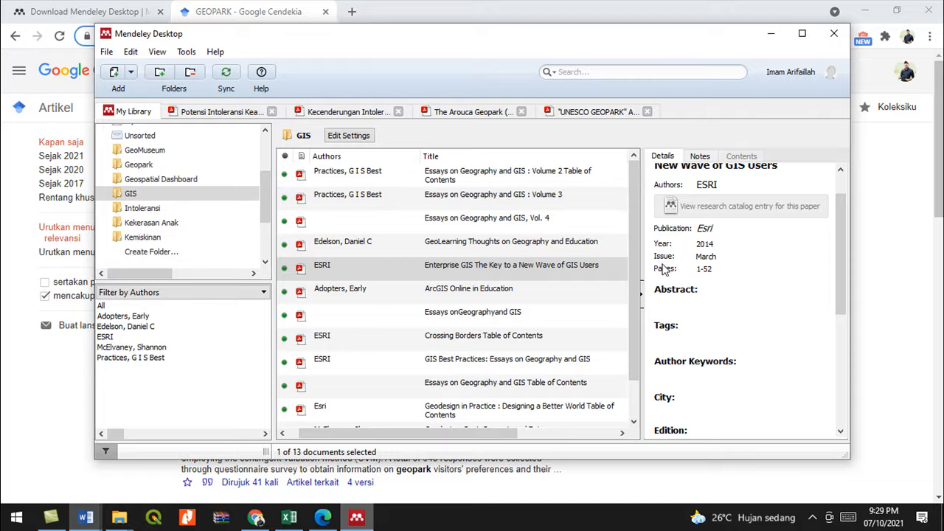
scroll(704, 295, "down", 4)
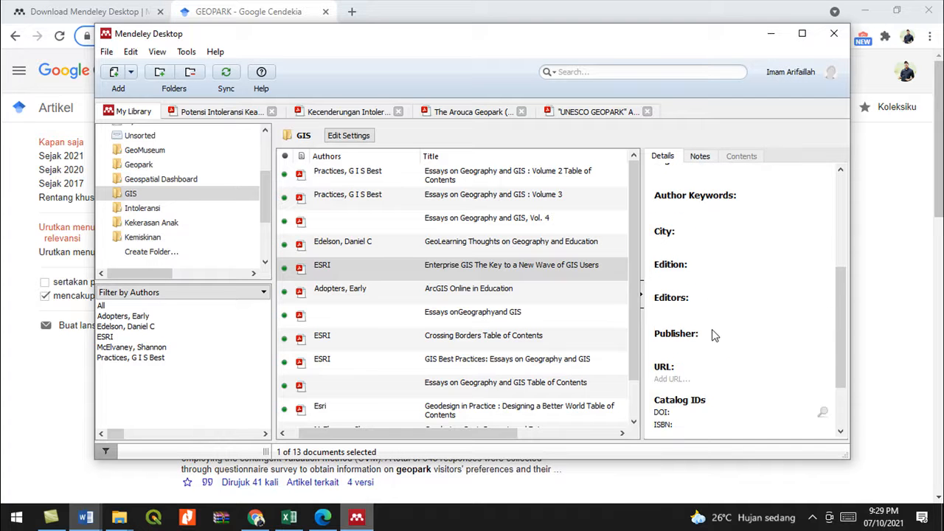
scroll(714, 335, "down", 3)
scroll(714, 335, "up", 7)
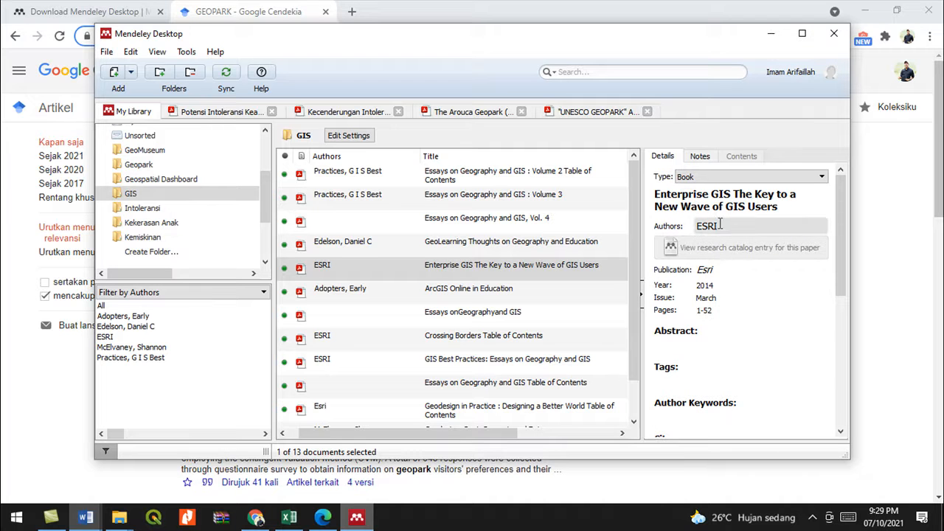
- Set ESRI (Institution/Organization) as author of the 2012 Essays onGeographyand GIS entry
left_click(398, 308)
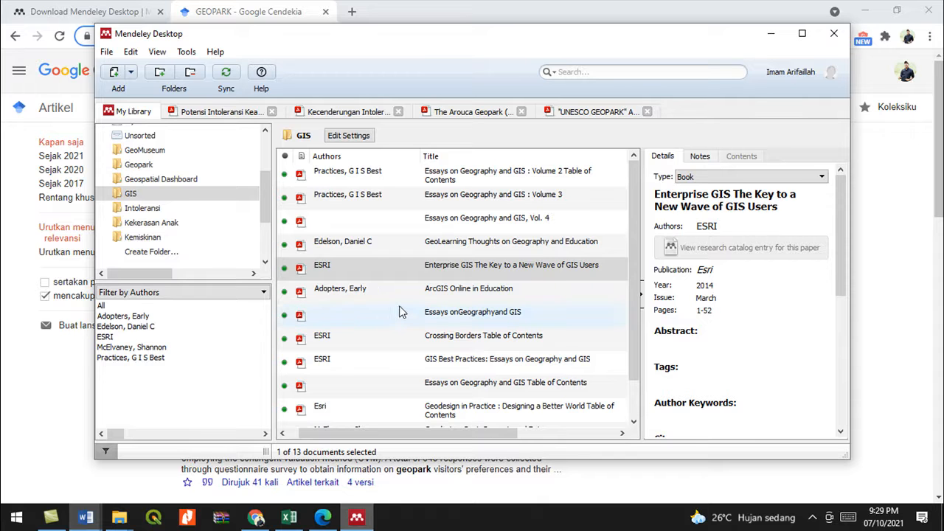
left_click(710, 215)
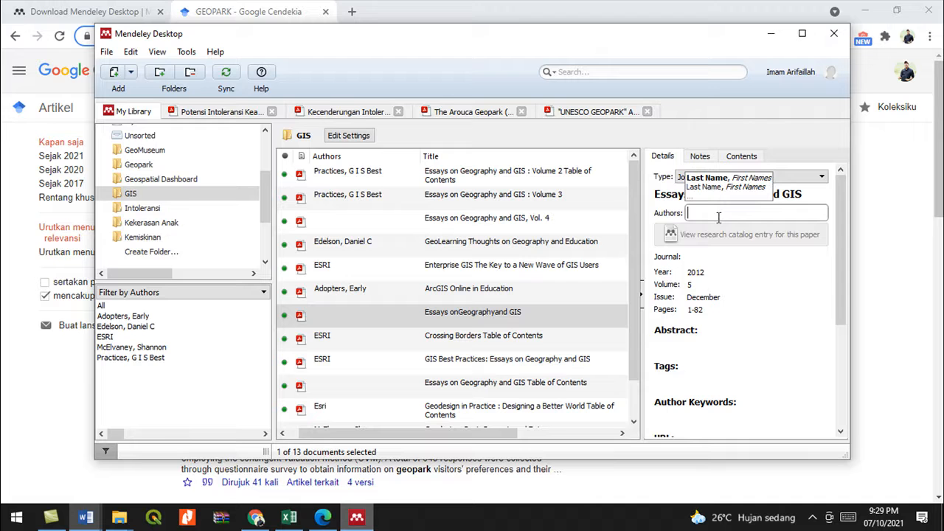
type("T")
key("BackSpace")
type("T")
key("BackSpace")
type("ESRI")
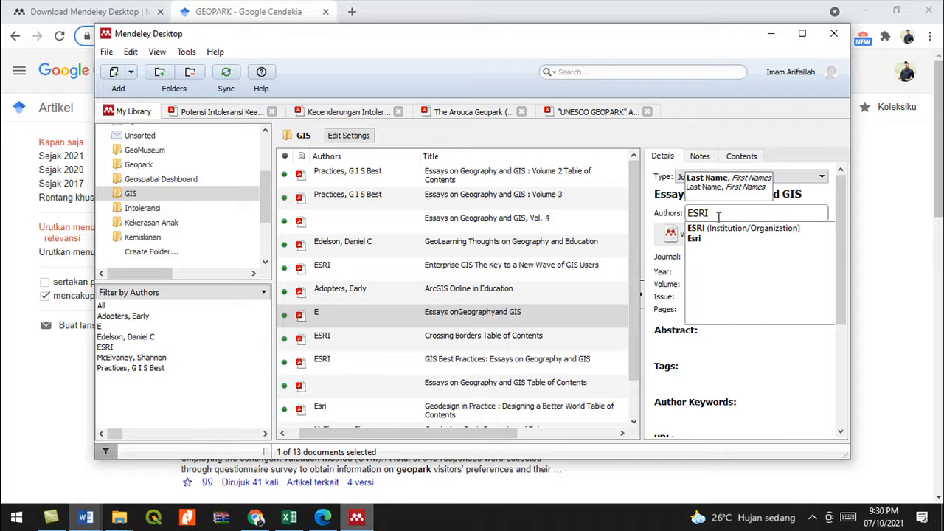
left_click(723, 230)
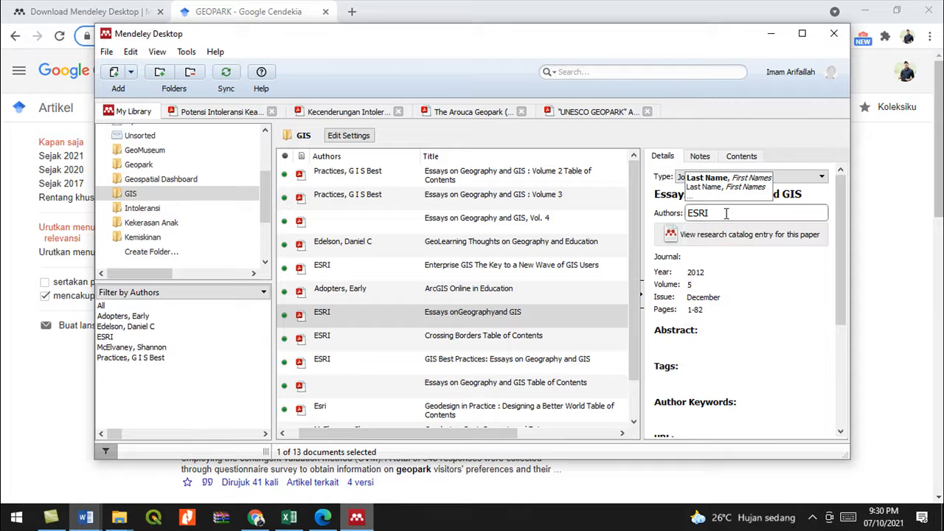
left_click_drag(720, 214, 679, 215)
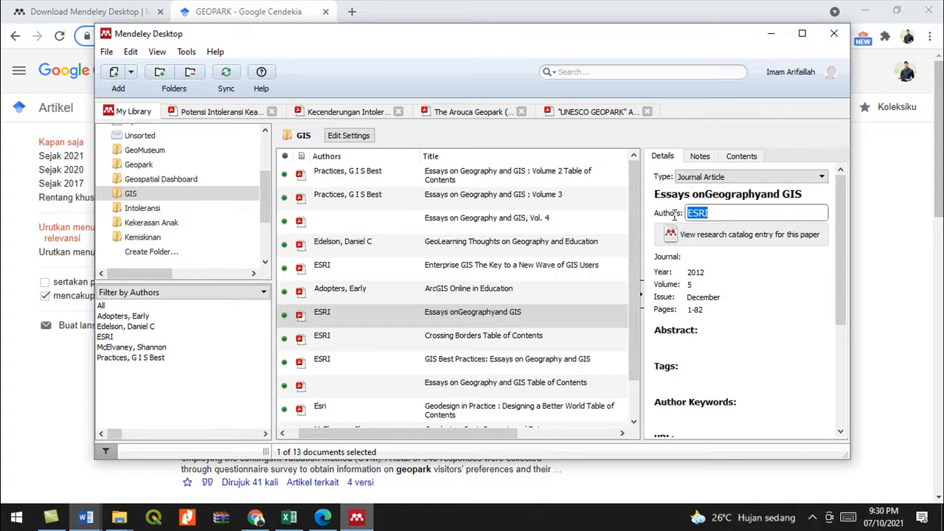
key("BackSpace")
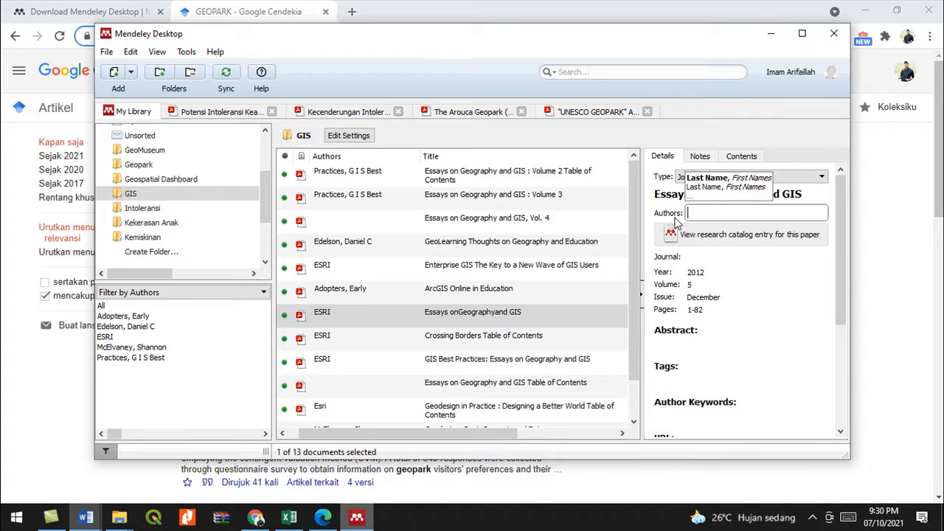
- Show the 36 documents stored in the Geospatial Dashboard folder
left_click(127, 181)
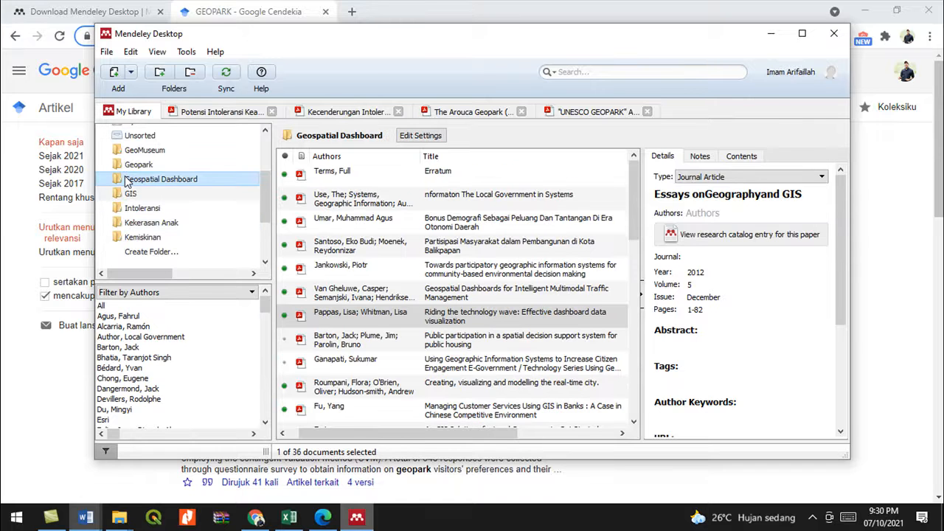